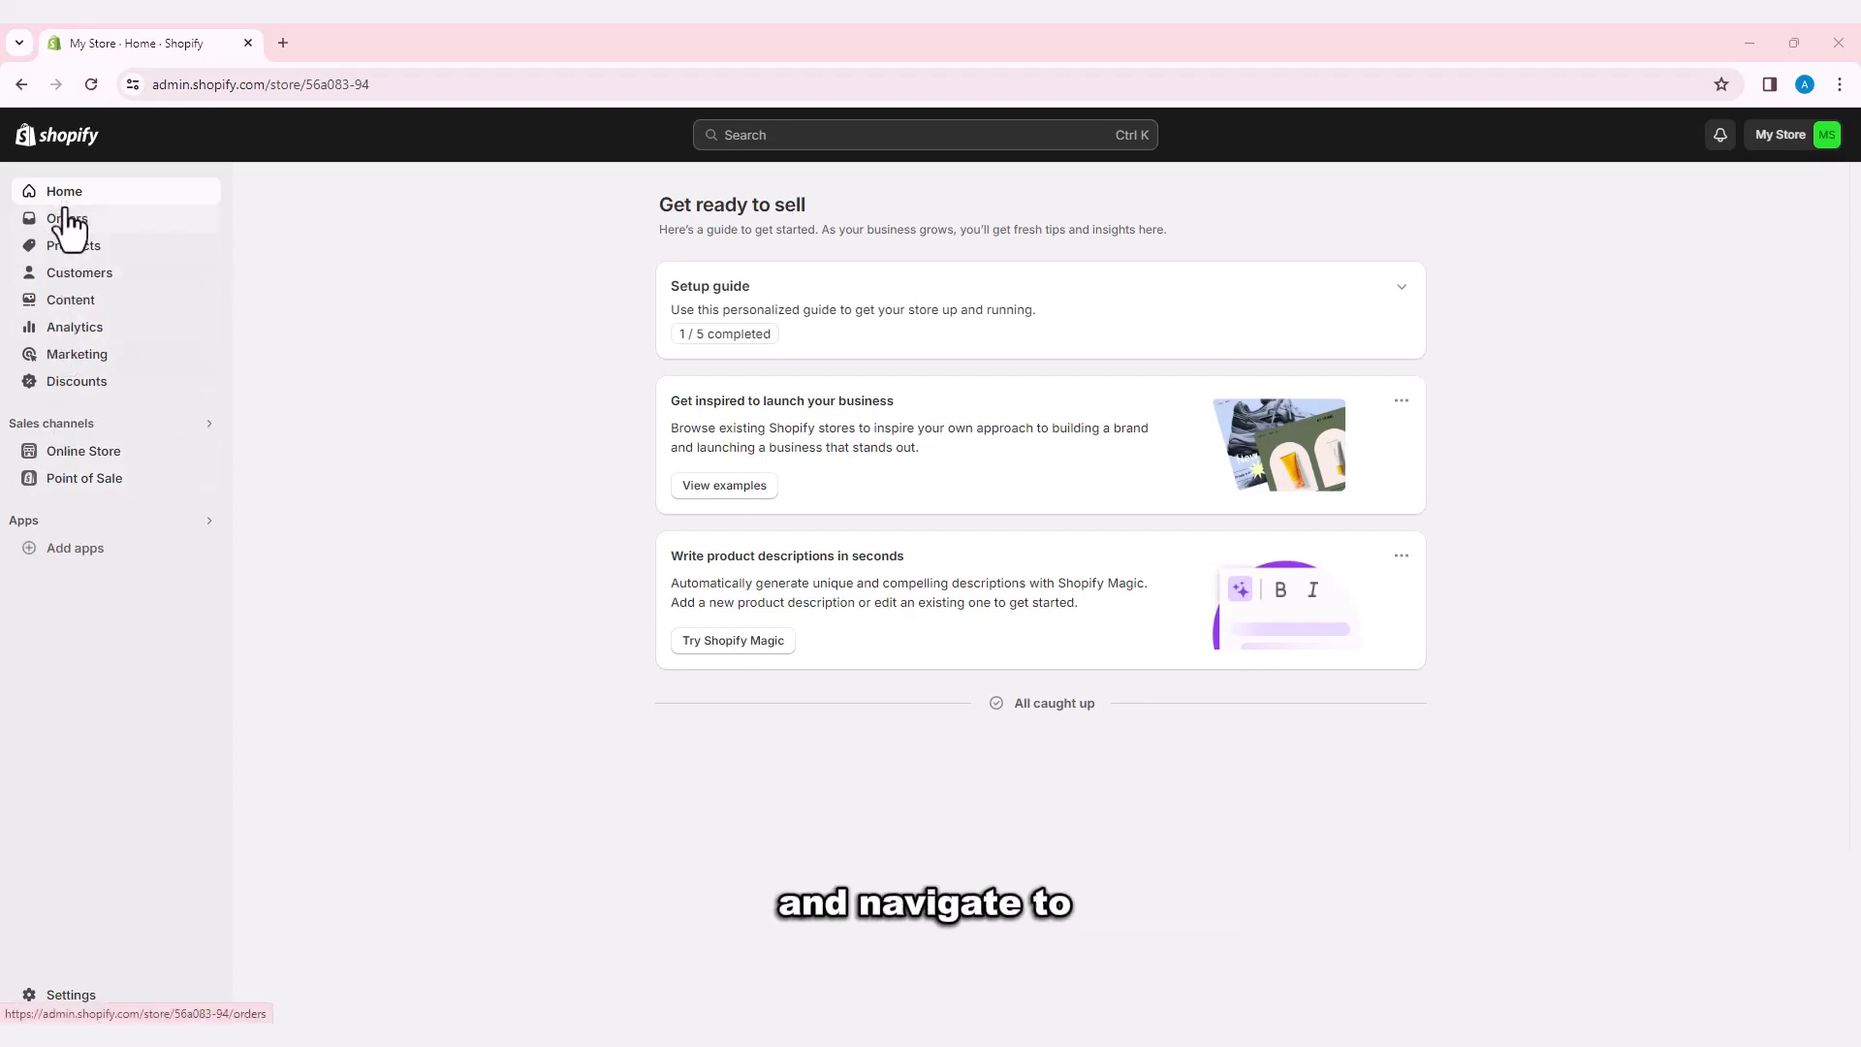
Open the Shopify App Store from the store admin and search it for "Meta".
left_click(70, 554)
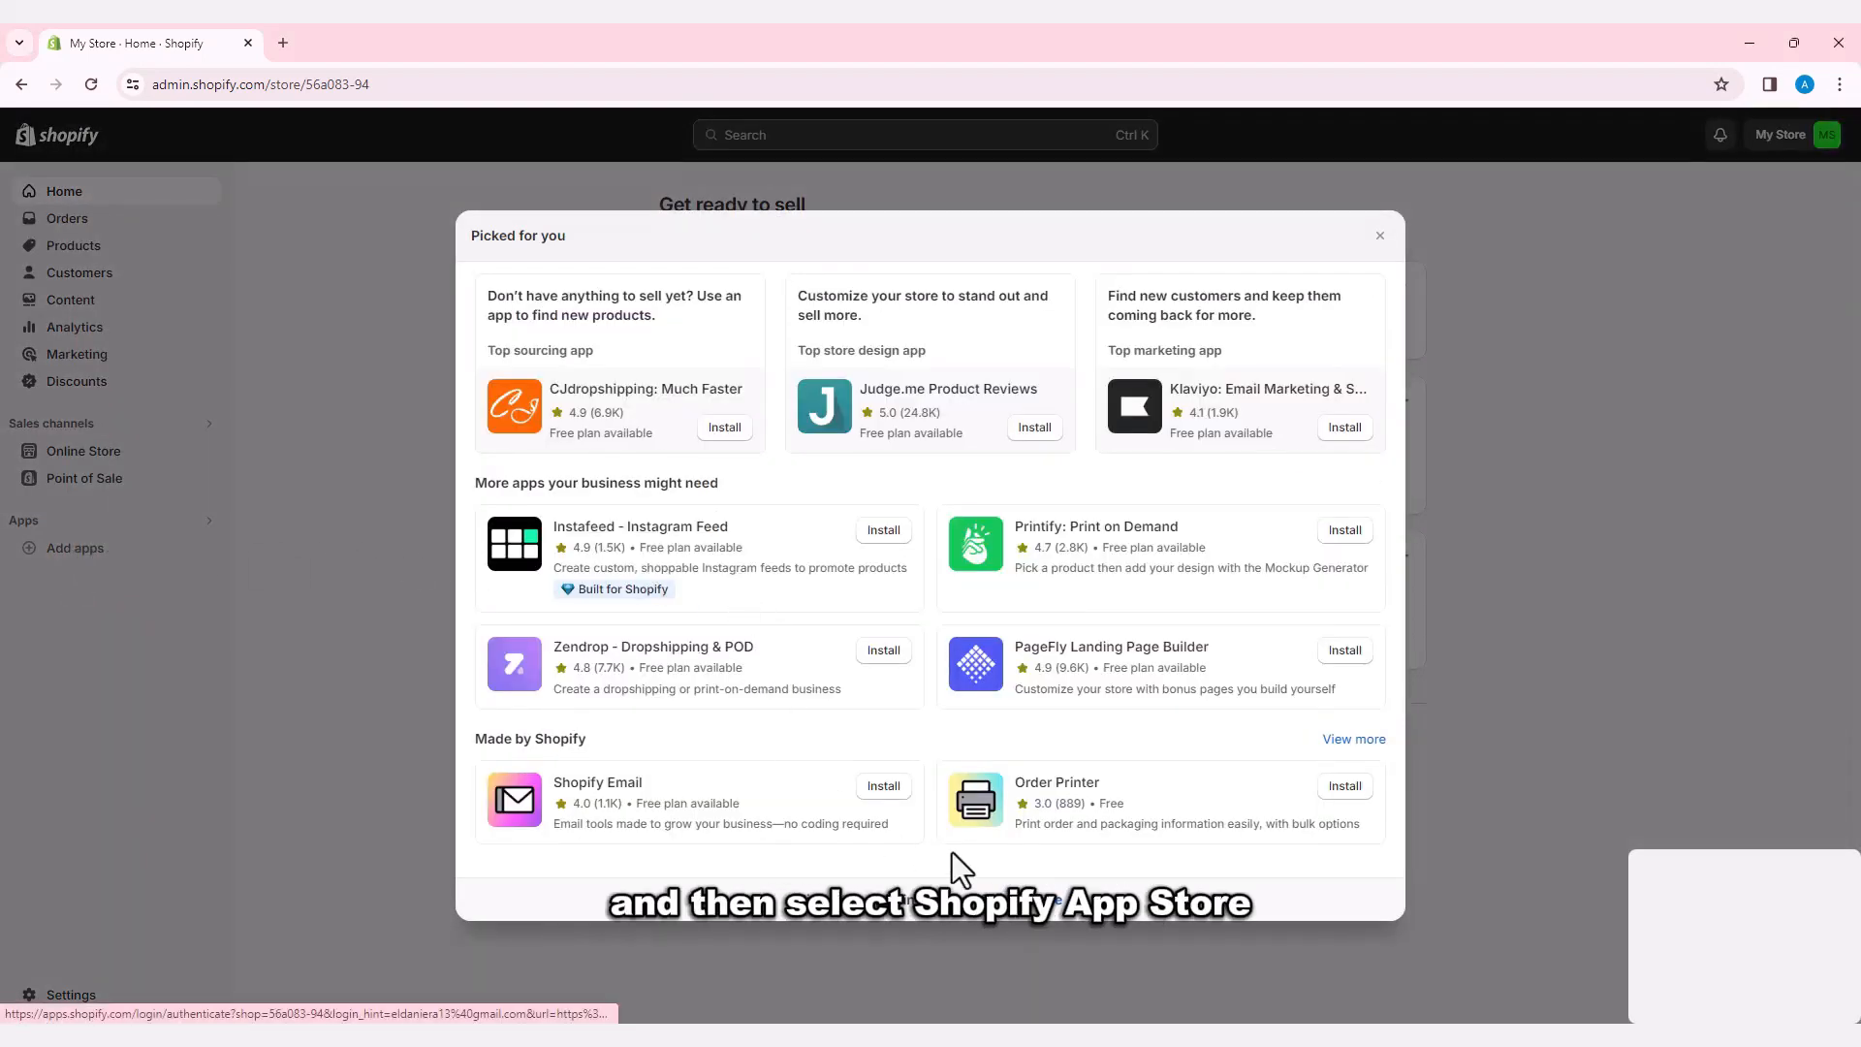
left_click(999, 916)
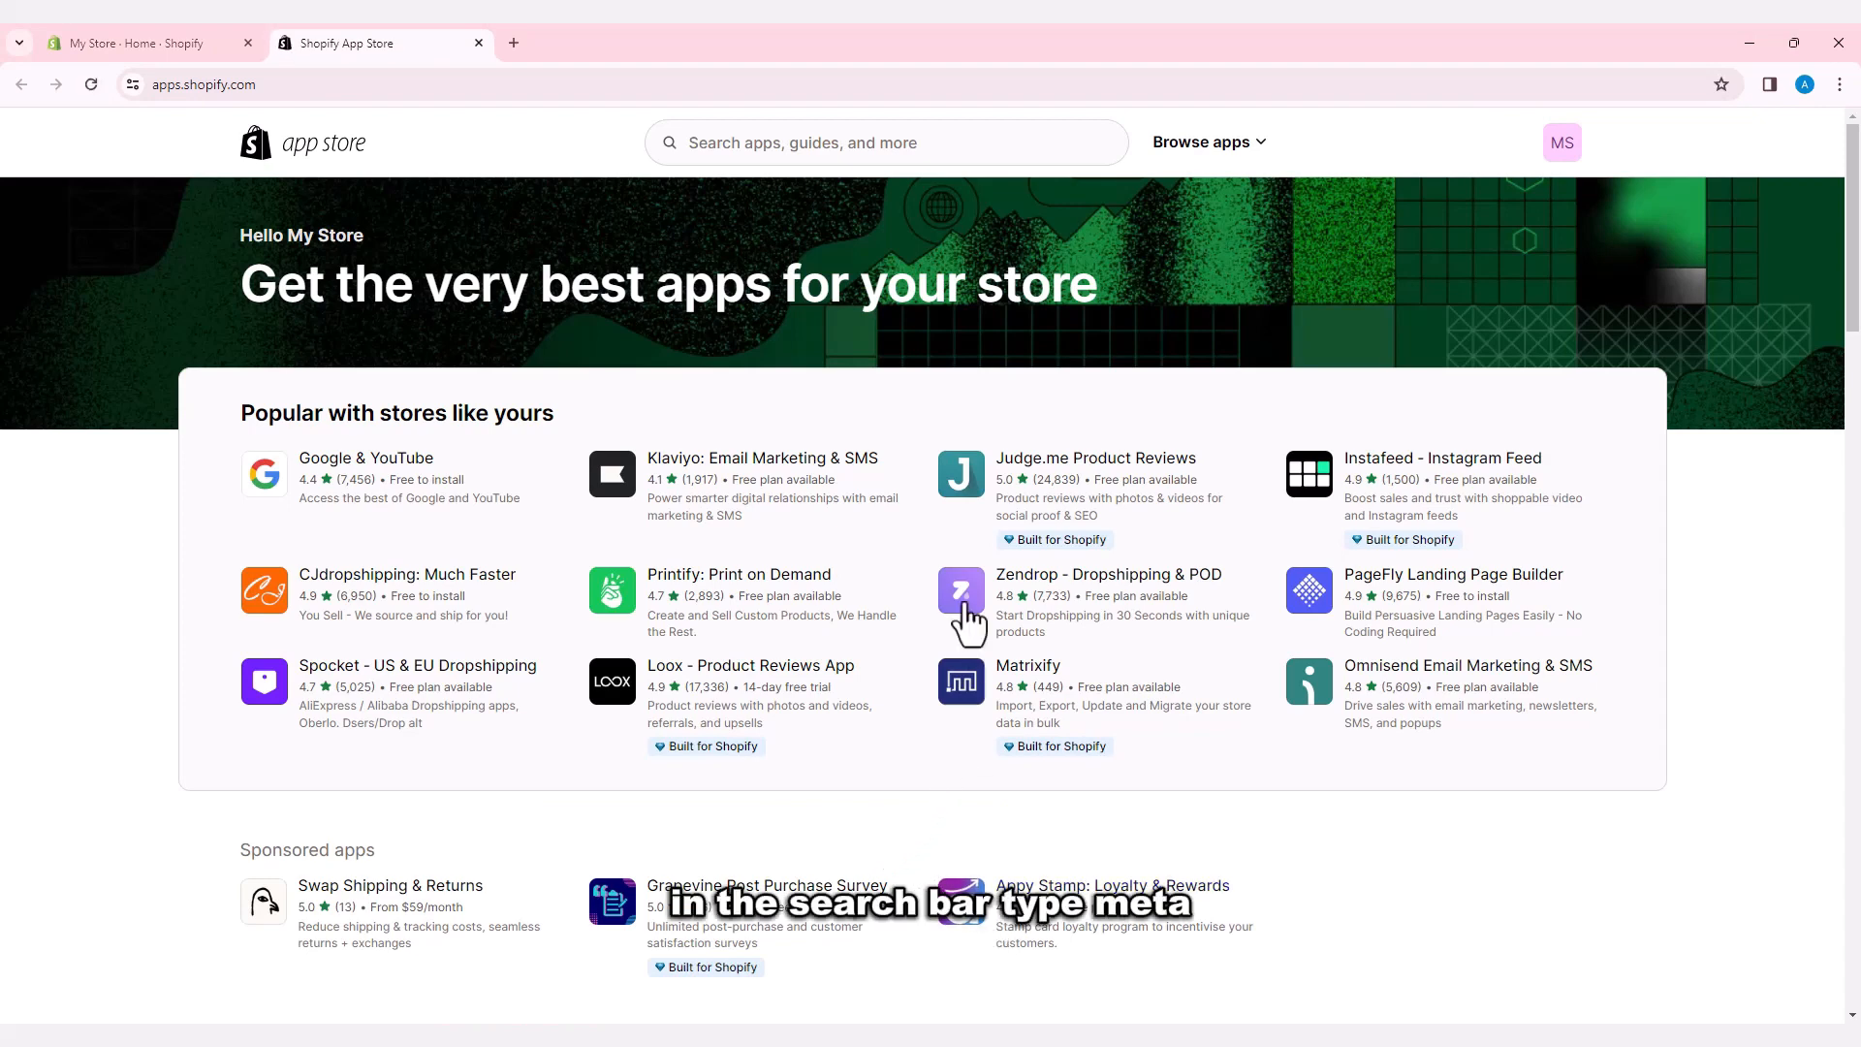
left_click(803, 144)
type("Meta")
key("Return")
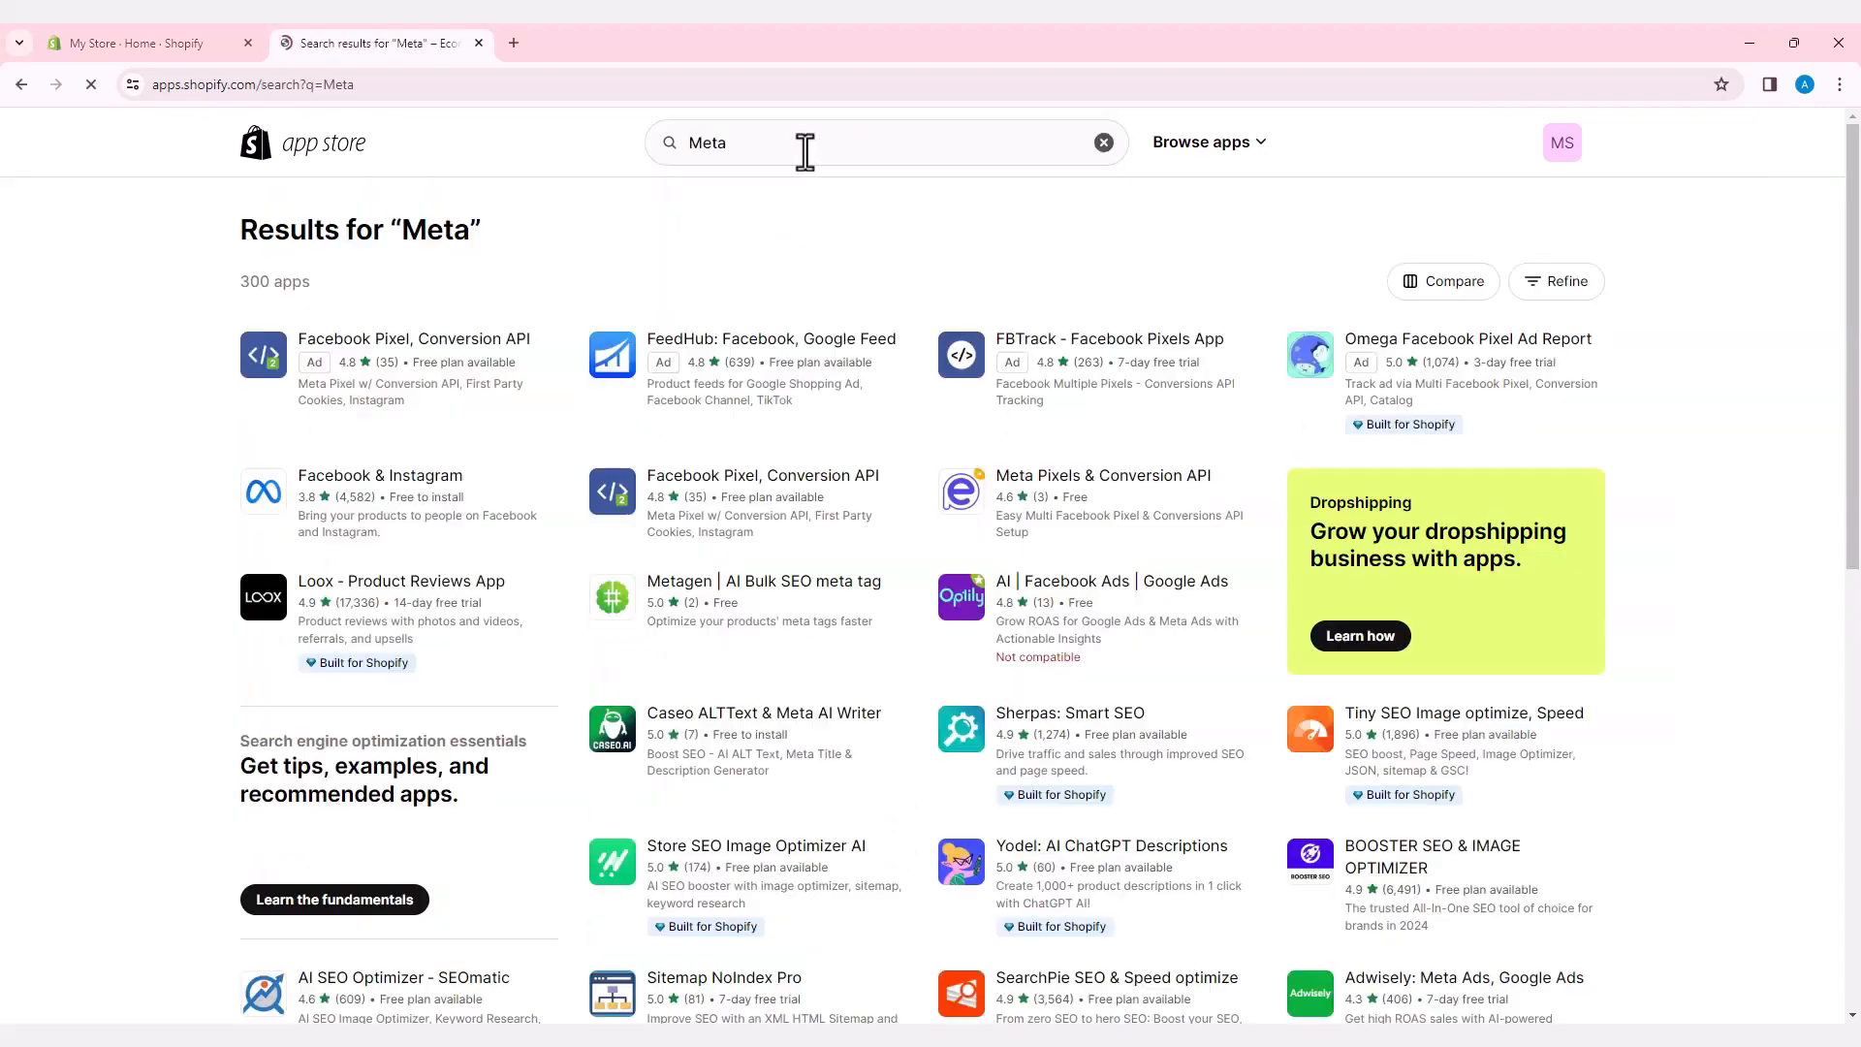
Find the Facebook & Instagram app by Meta in the results and install it on the store with the requested access.
scroll(760, 499, "down", 6)
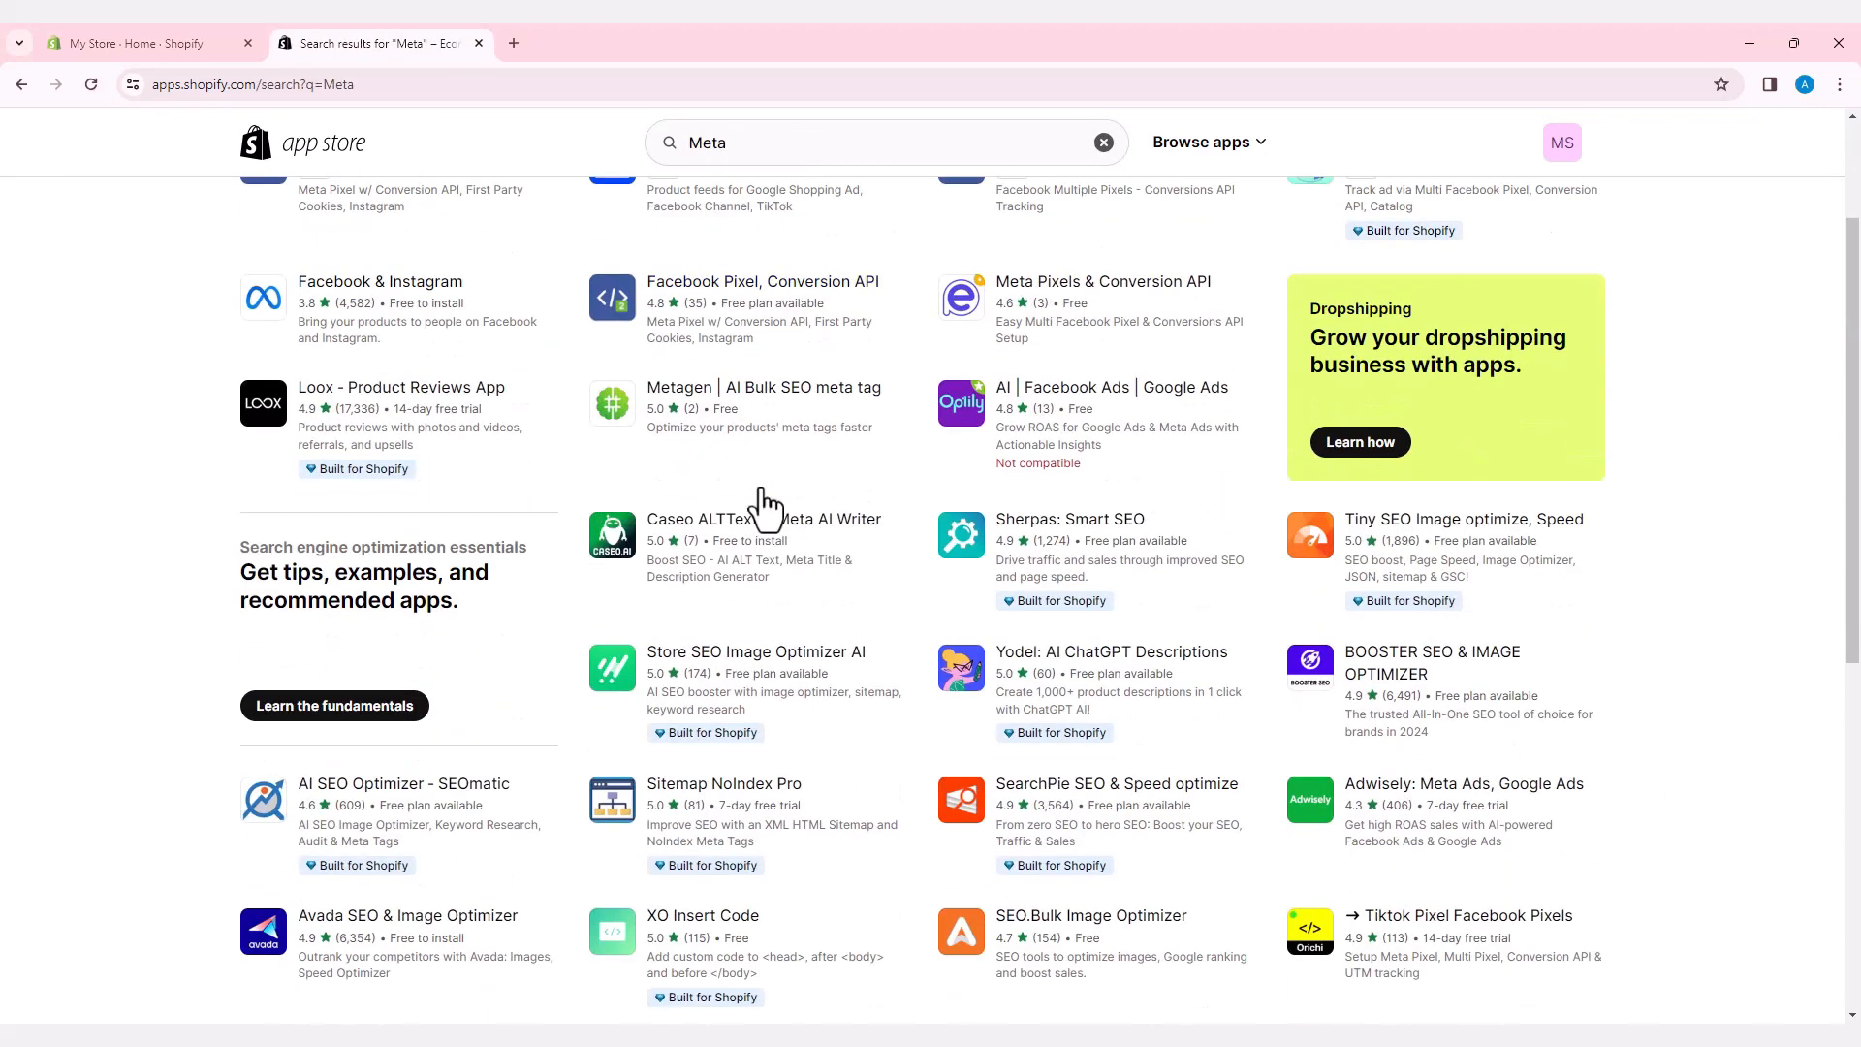
scroll(762, 506, "up", 3)
scroll(766, 504, "up", 4)
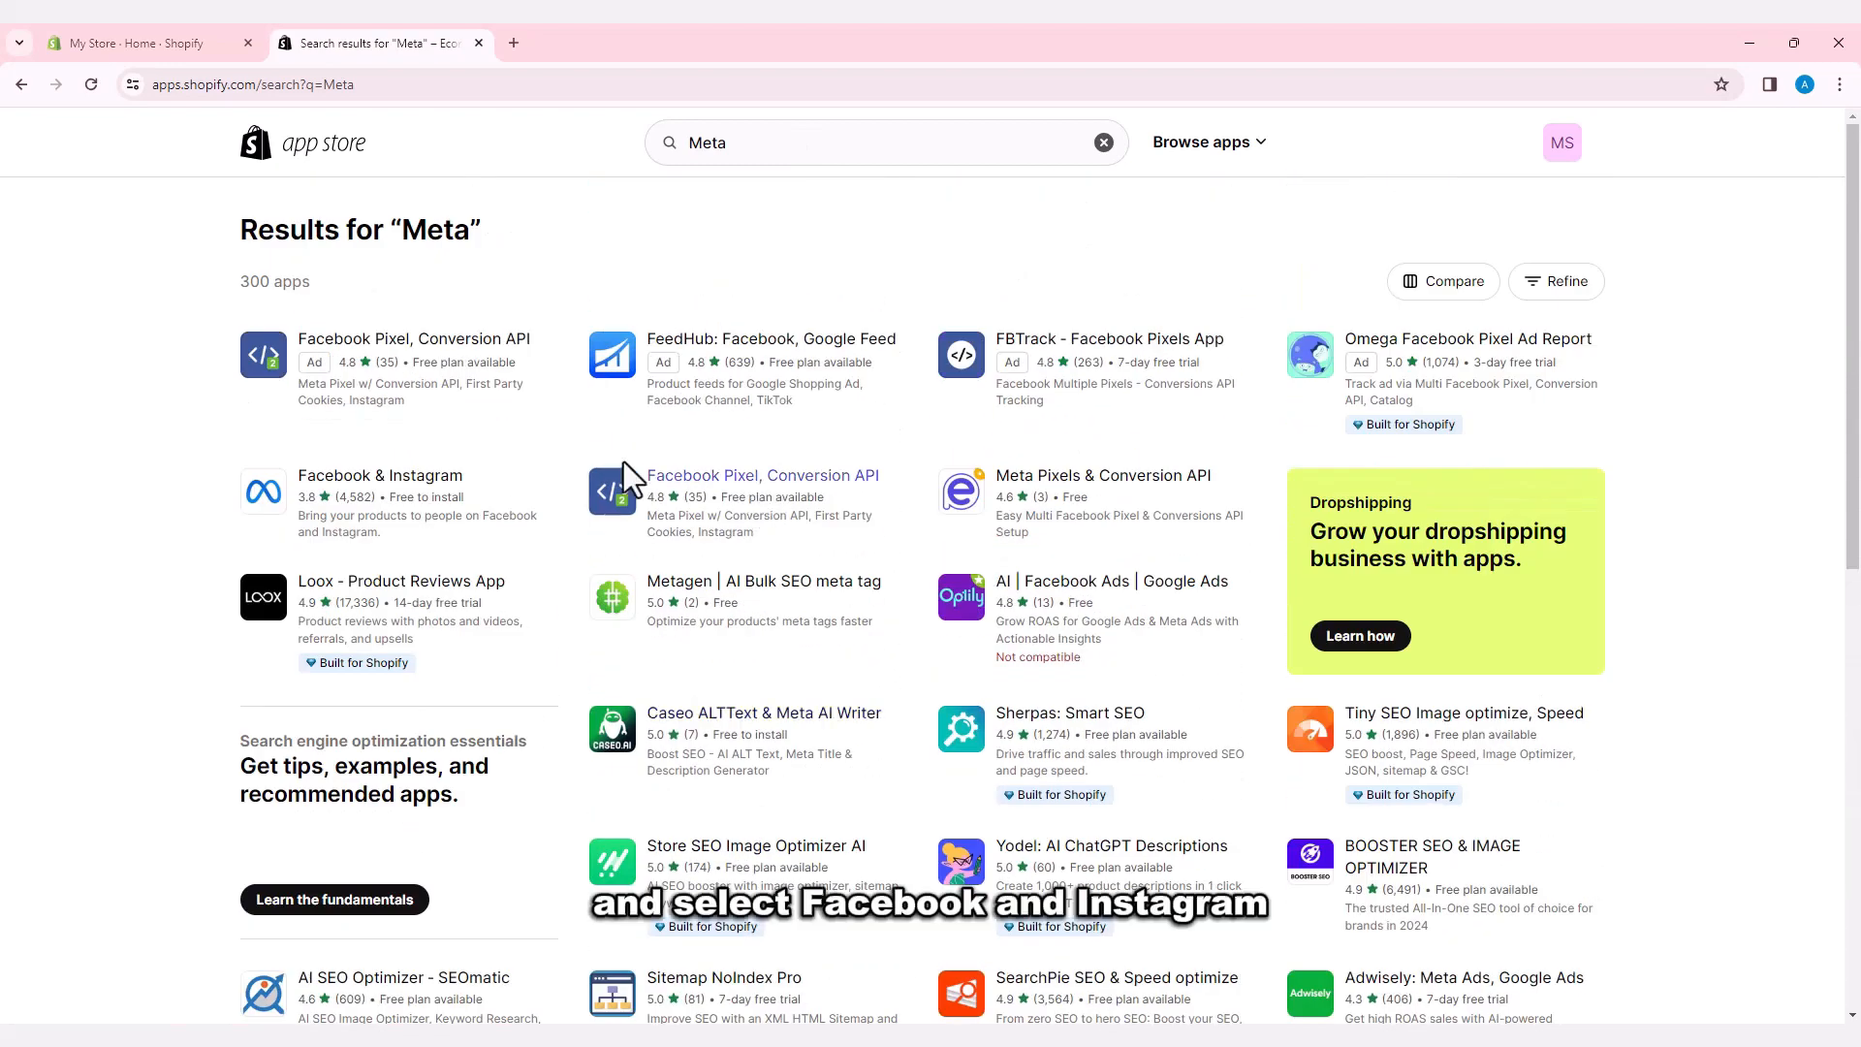
left_click(356, 485)
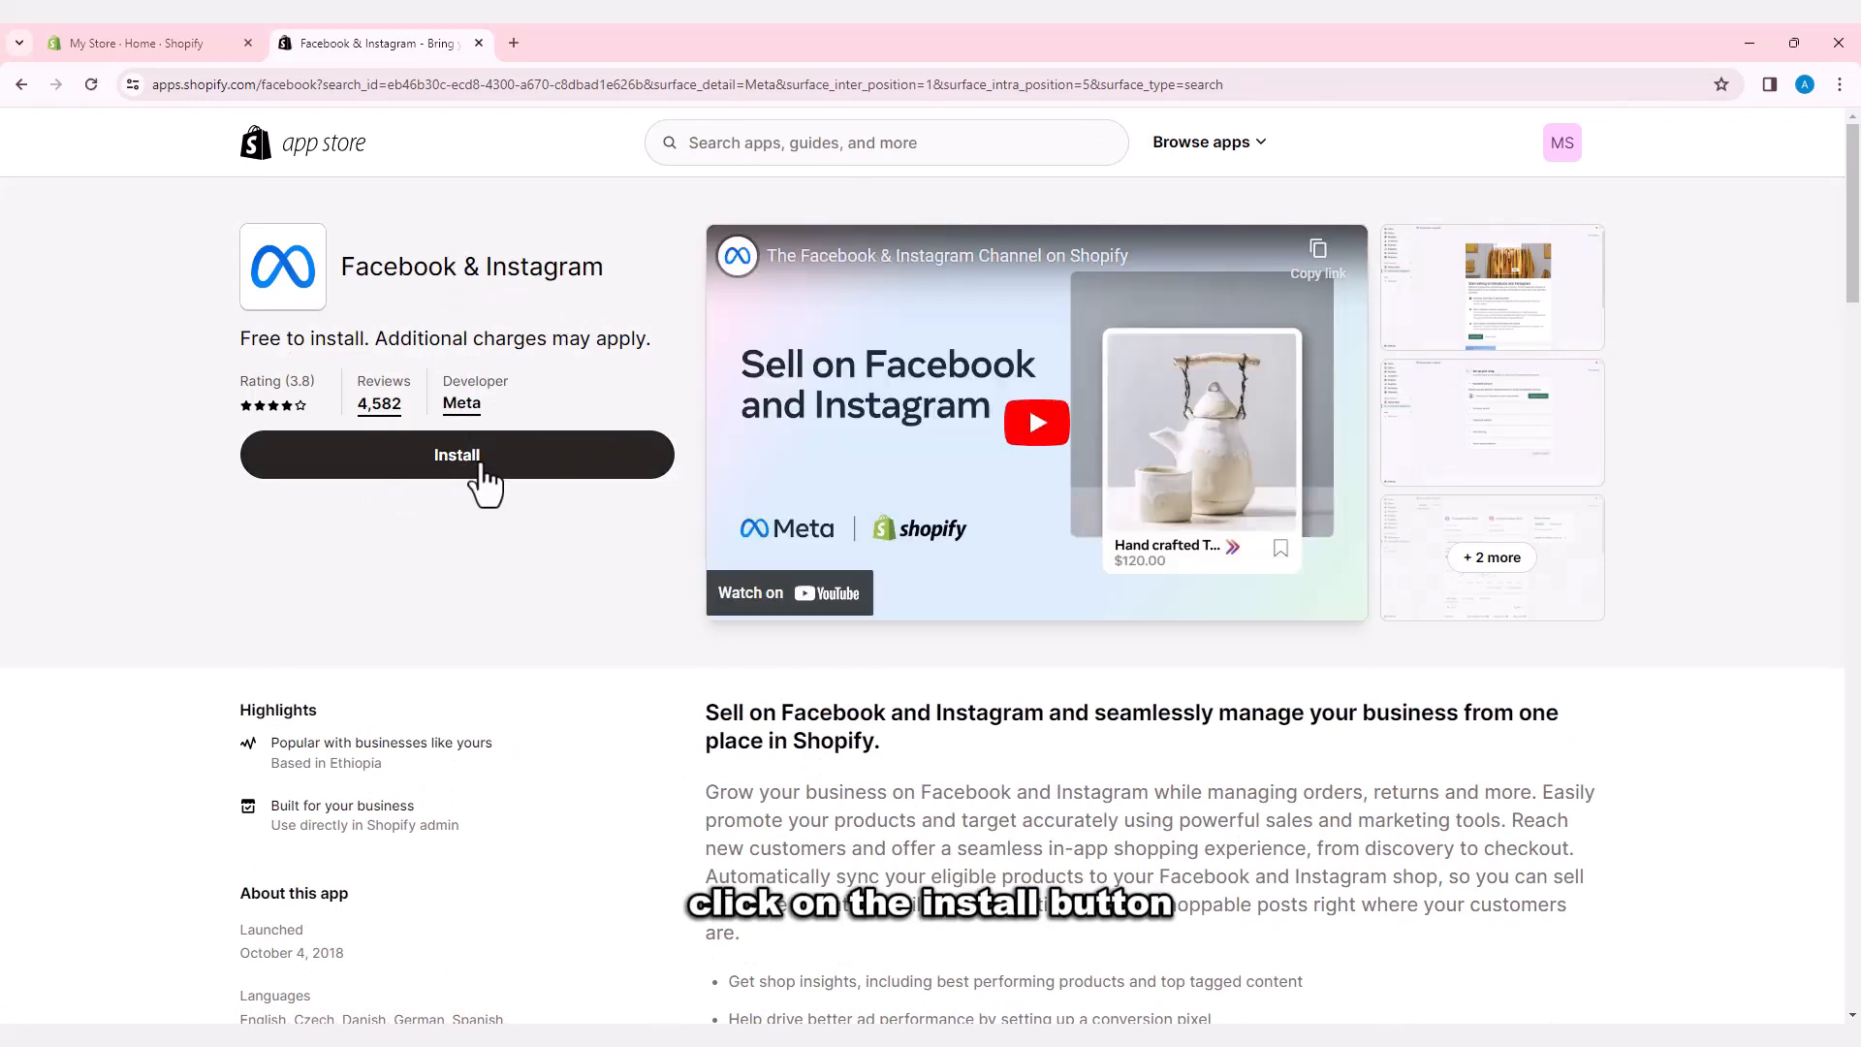
left_click(482, 466)
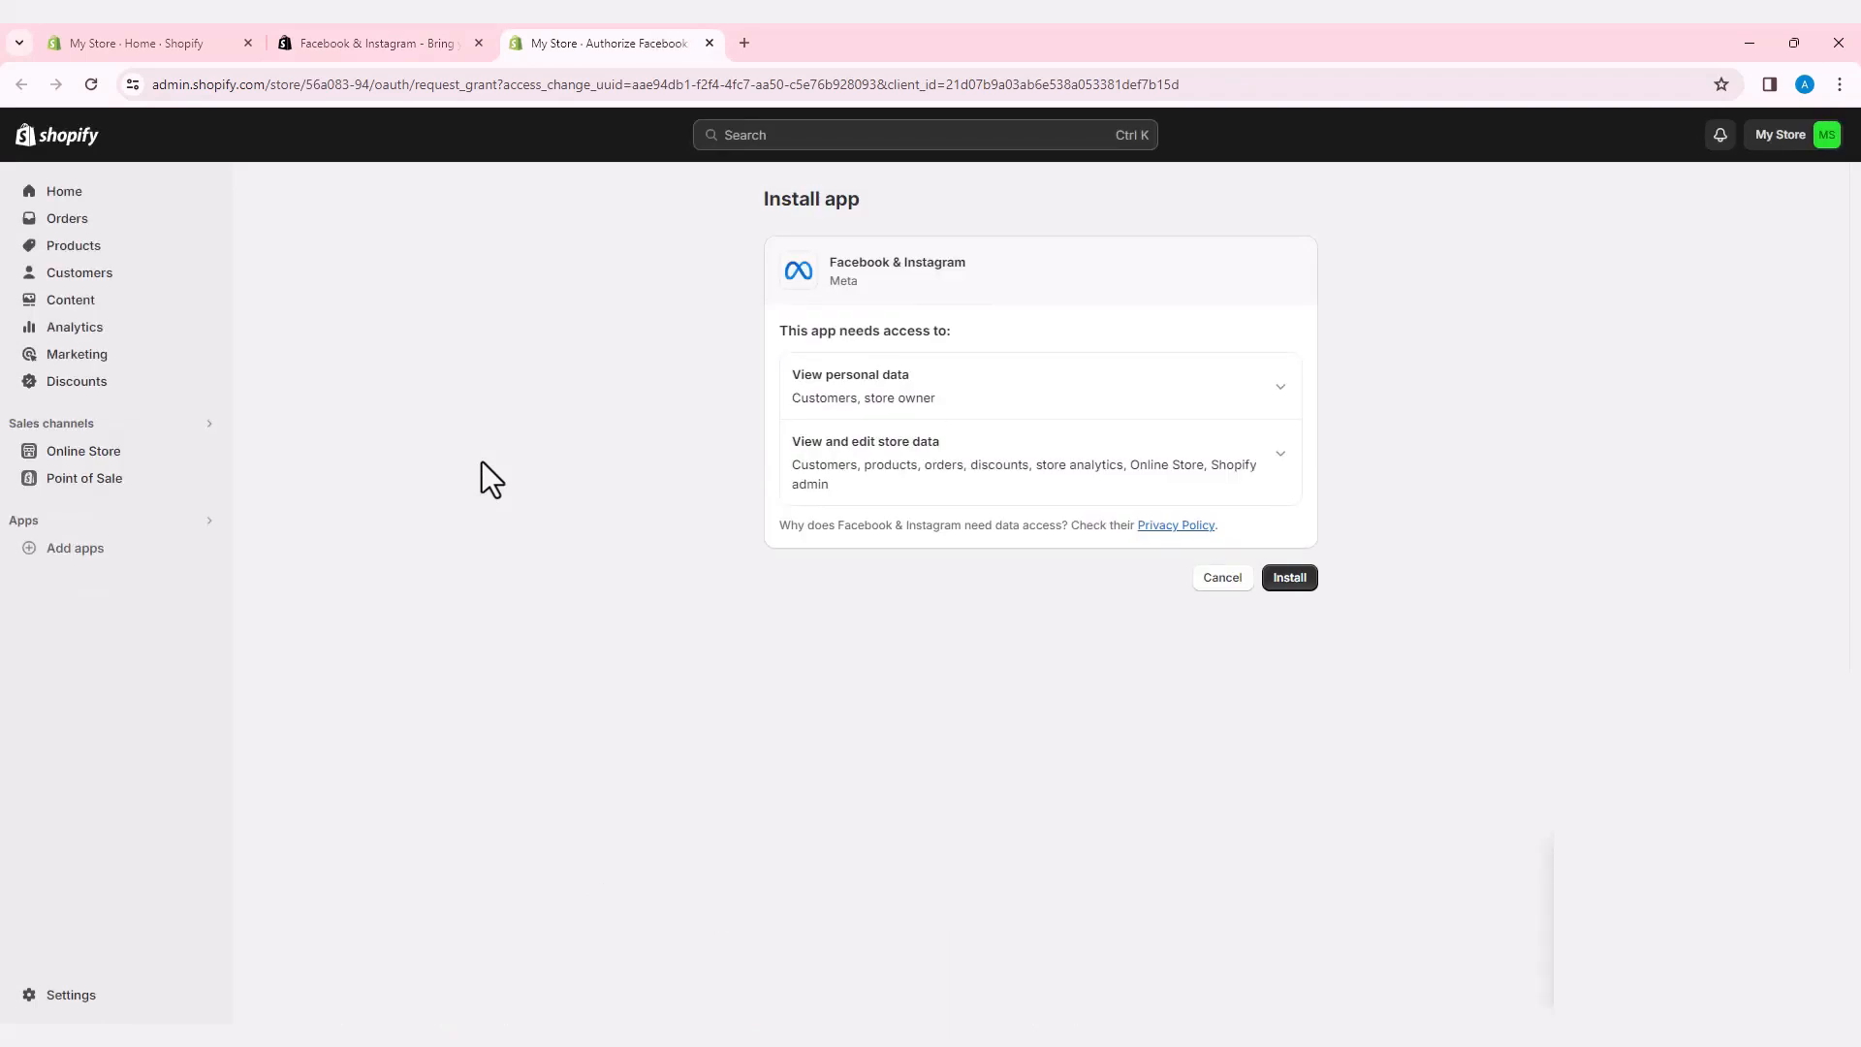
left_click(1297, 579)
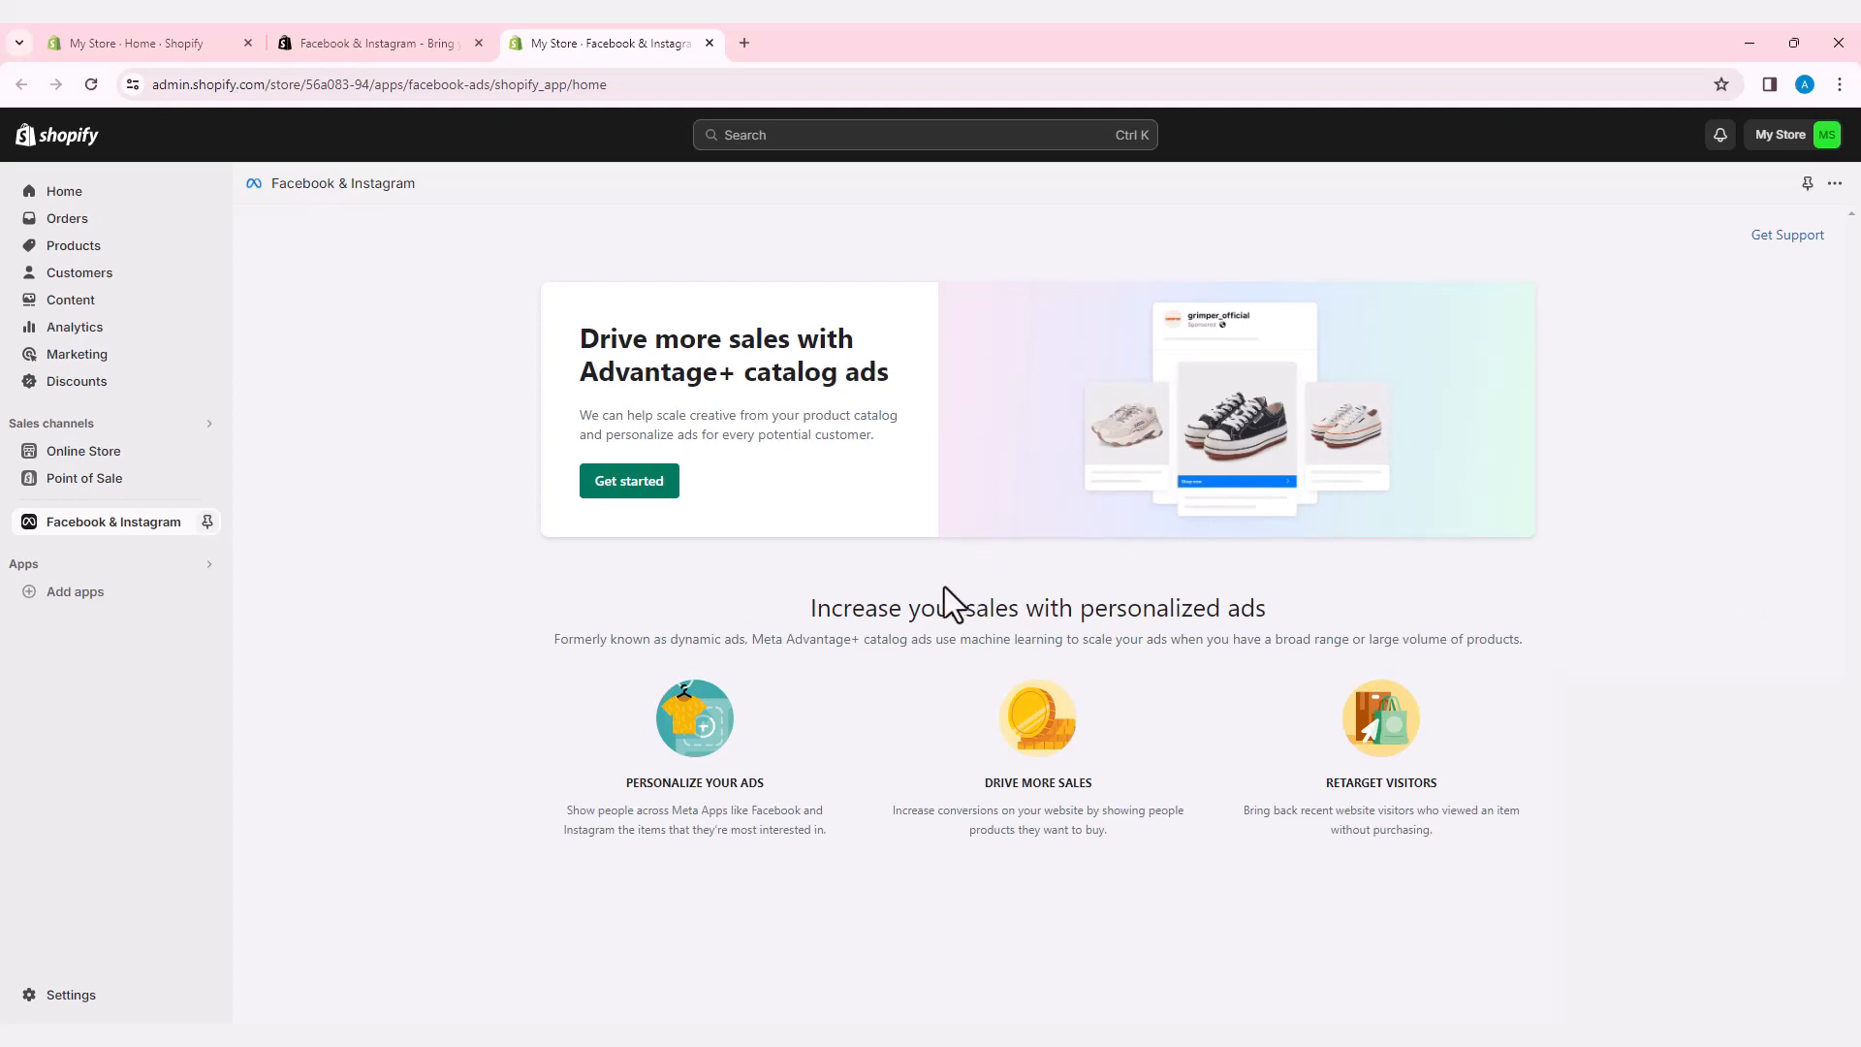
Start the catalog ads setup, connect the Facebook account with business asset sharing allowed, and create a new business account.
left_click(646, 485)
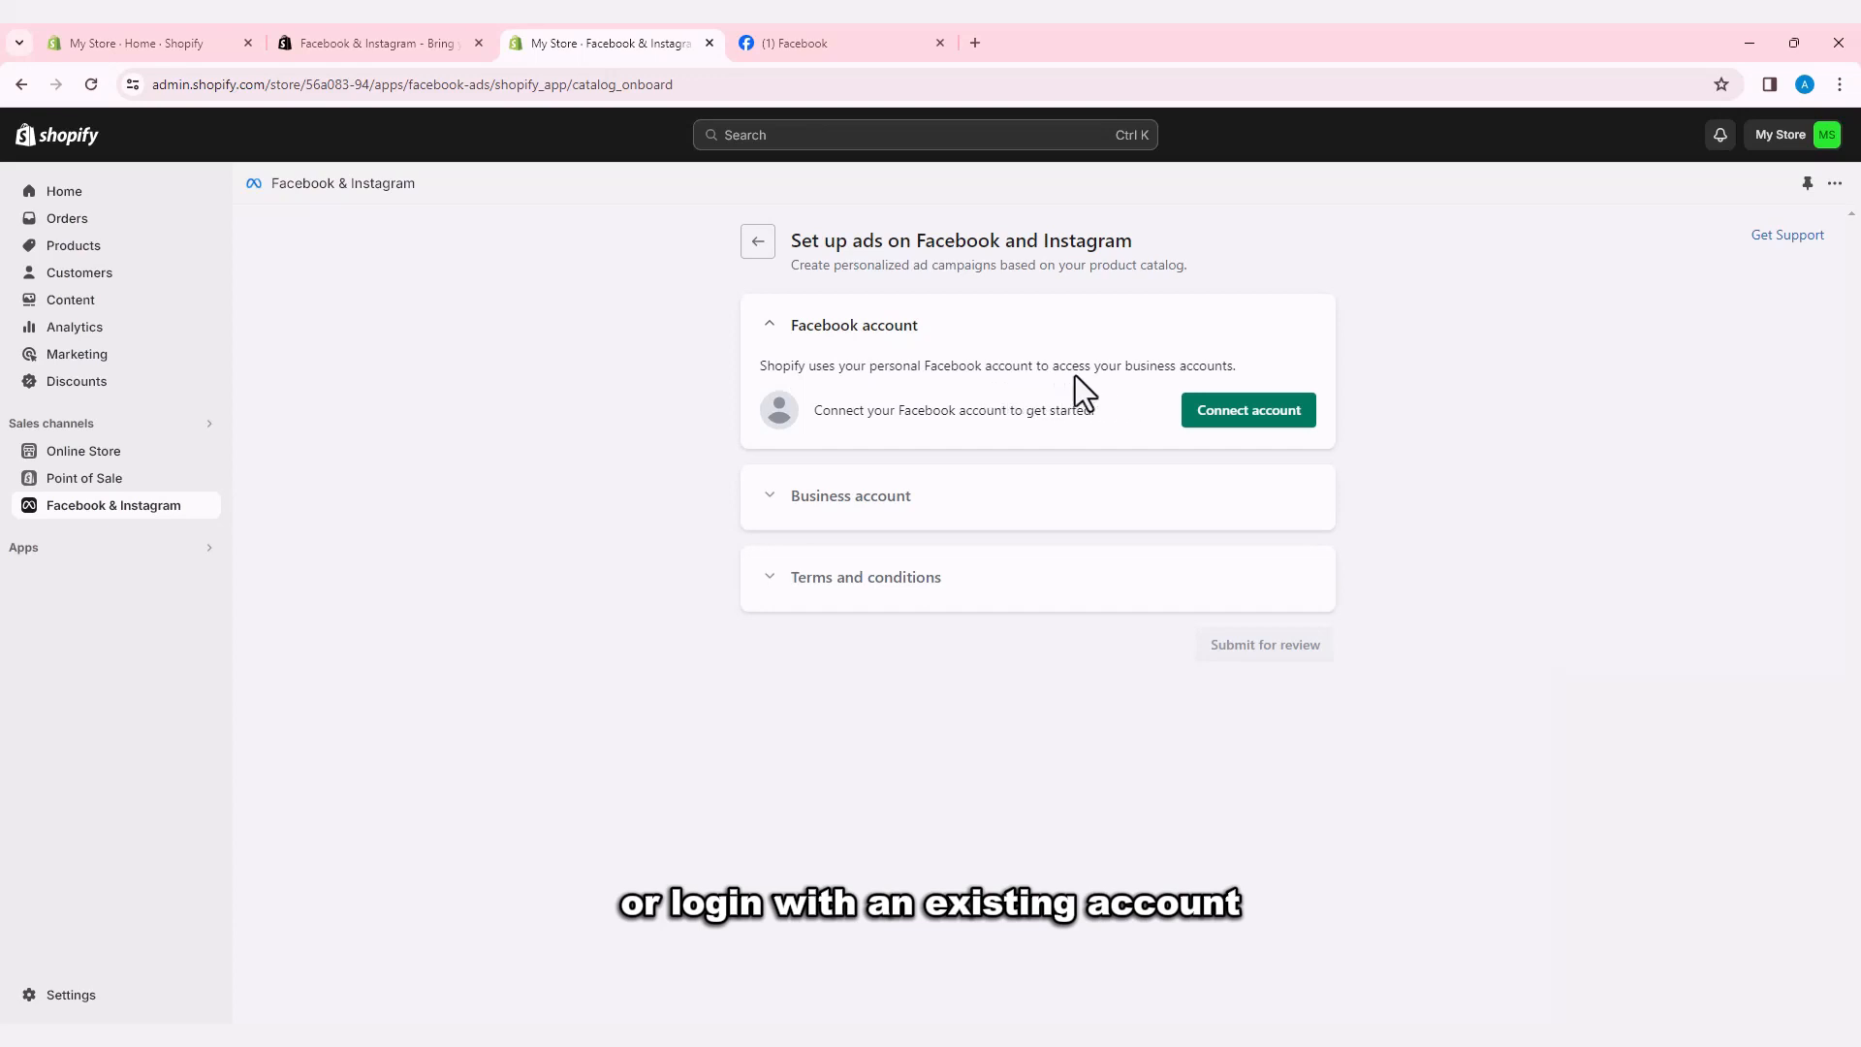
left_click(1247, 411)
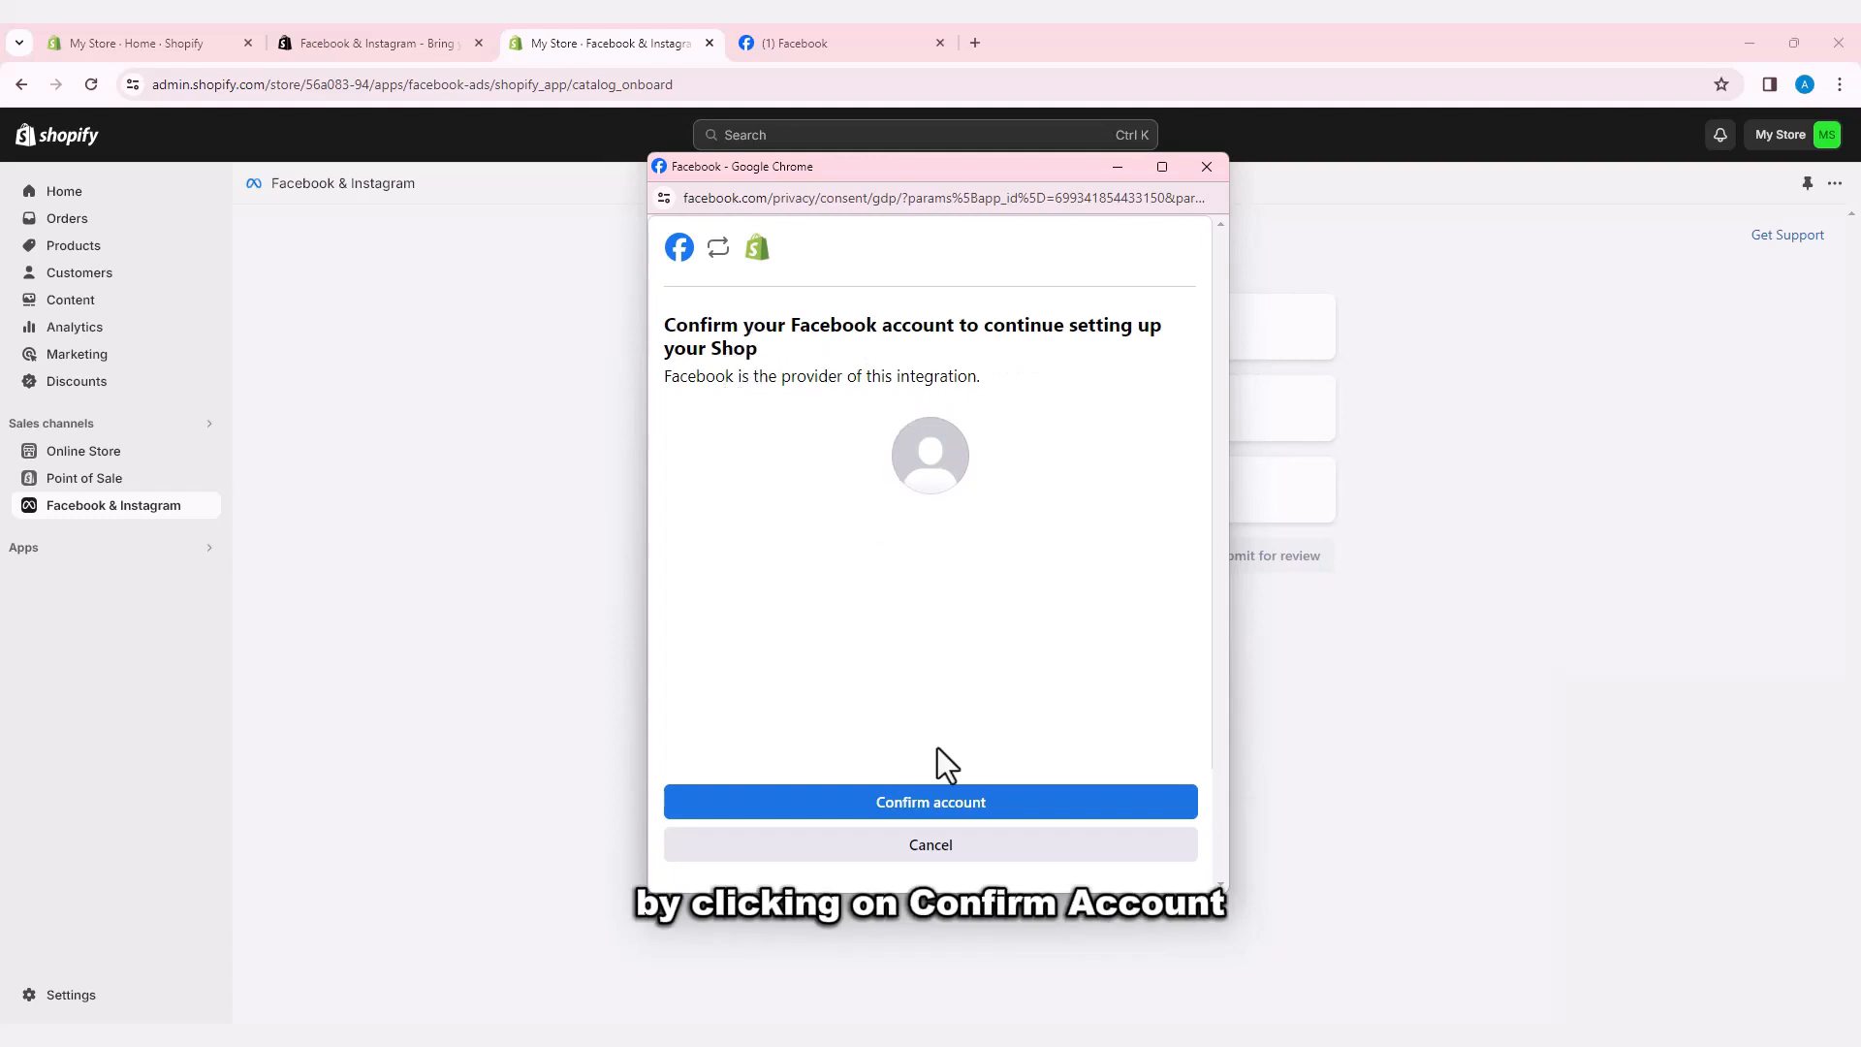
left_click(934, 813)
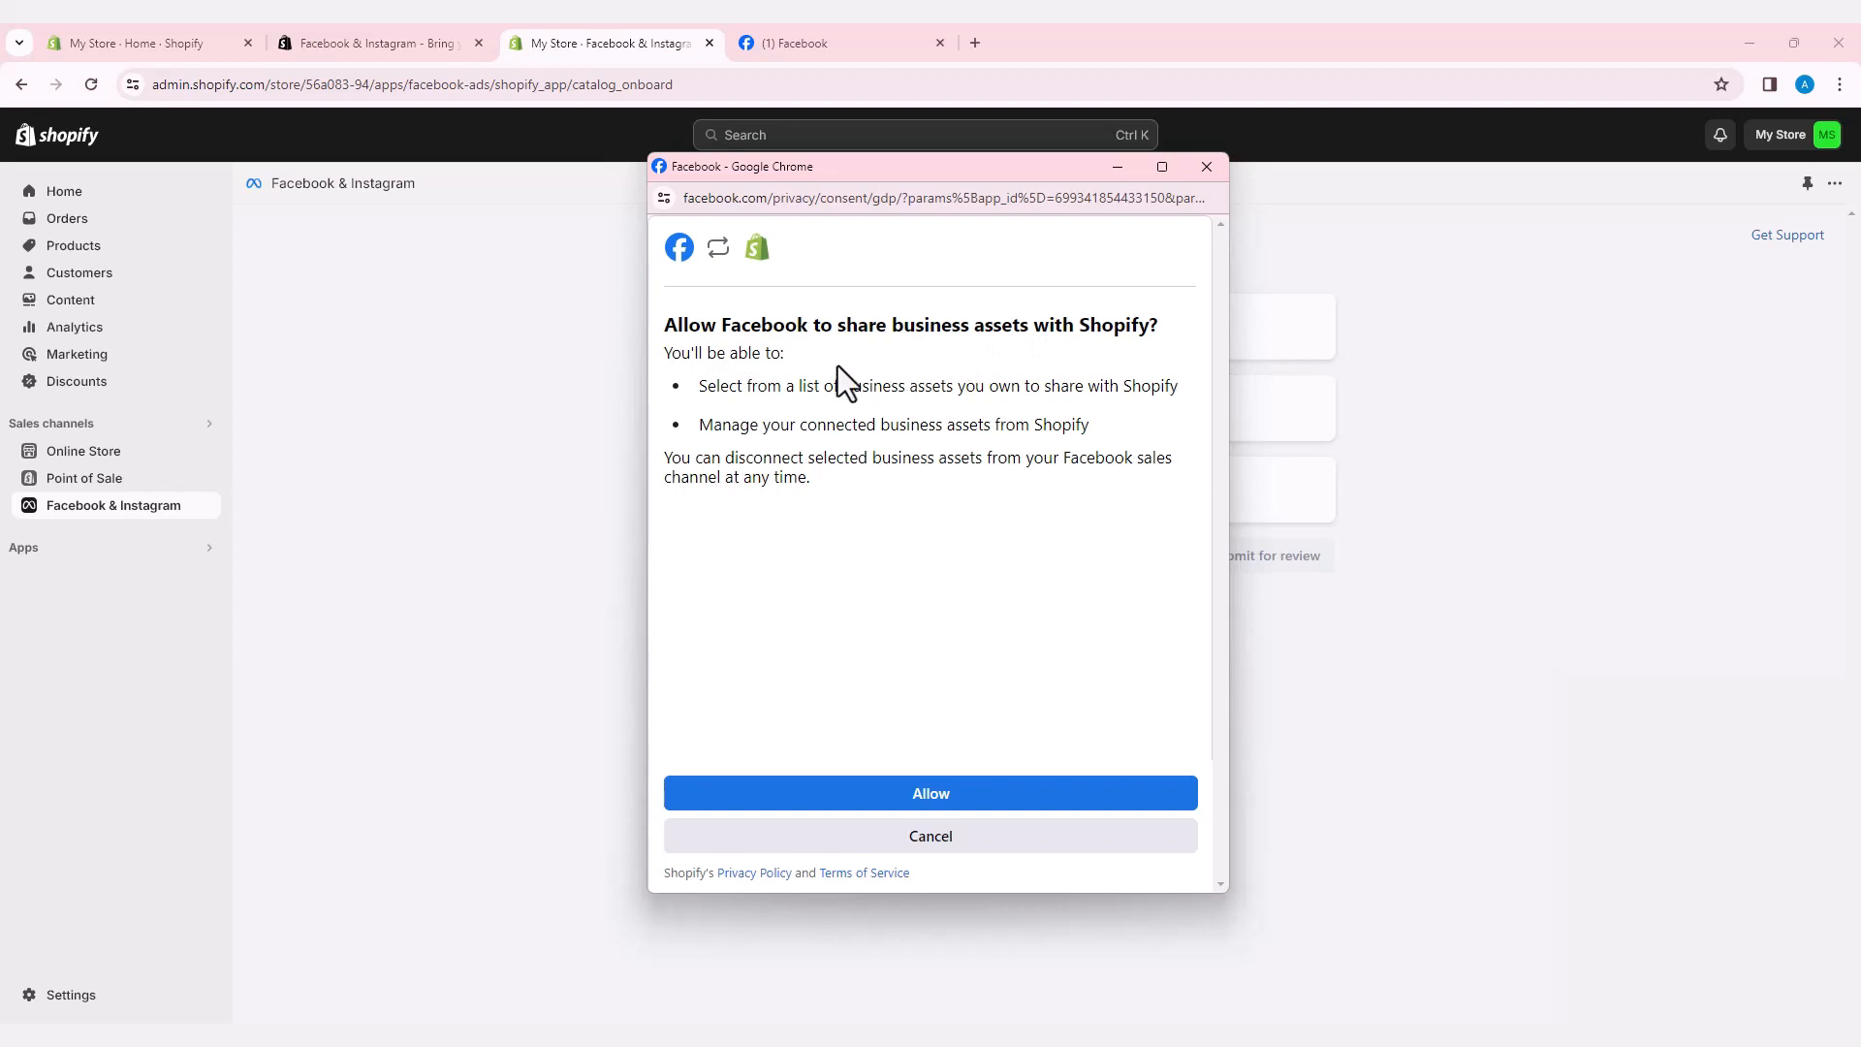
left_click(911, 797)
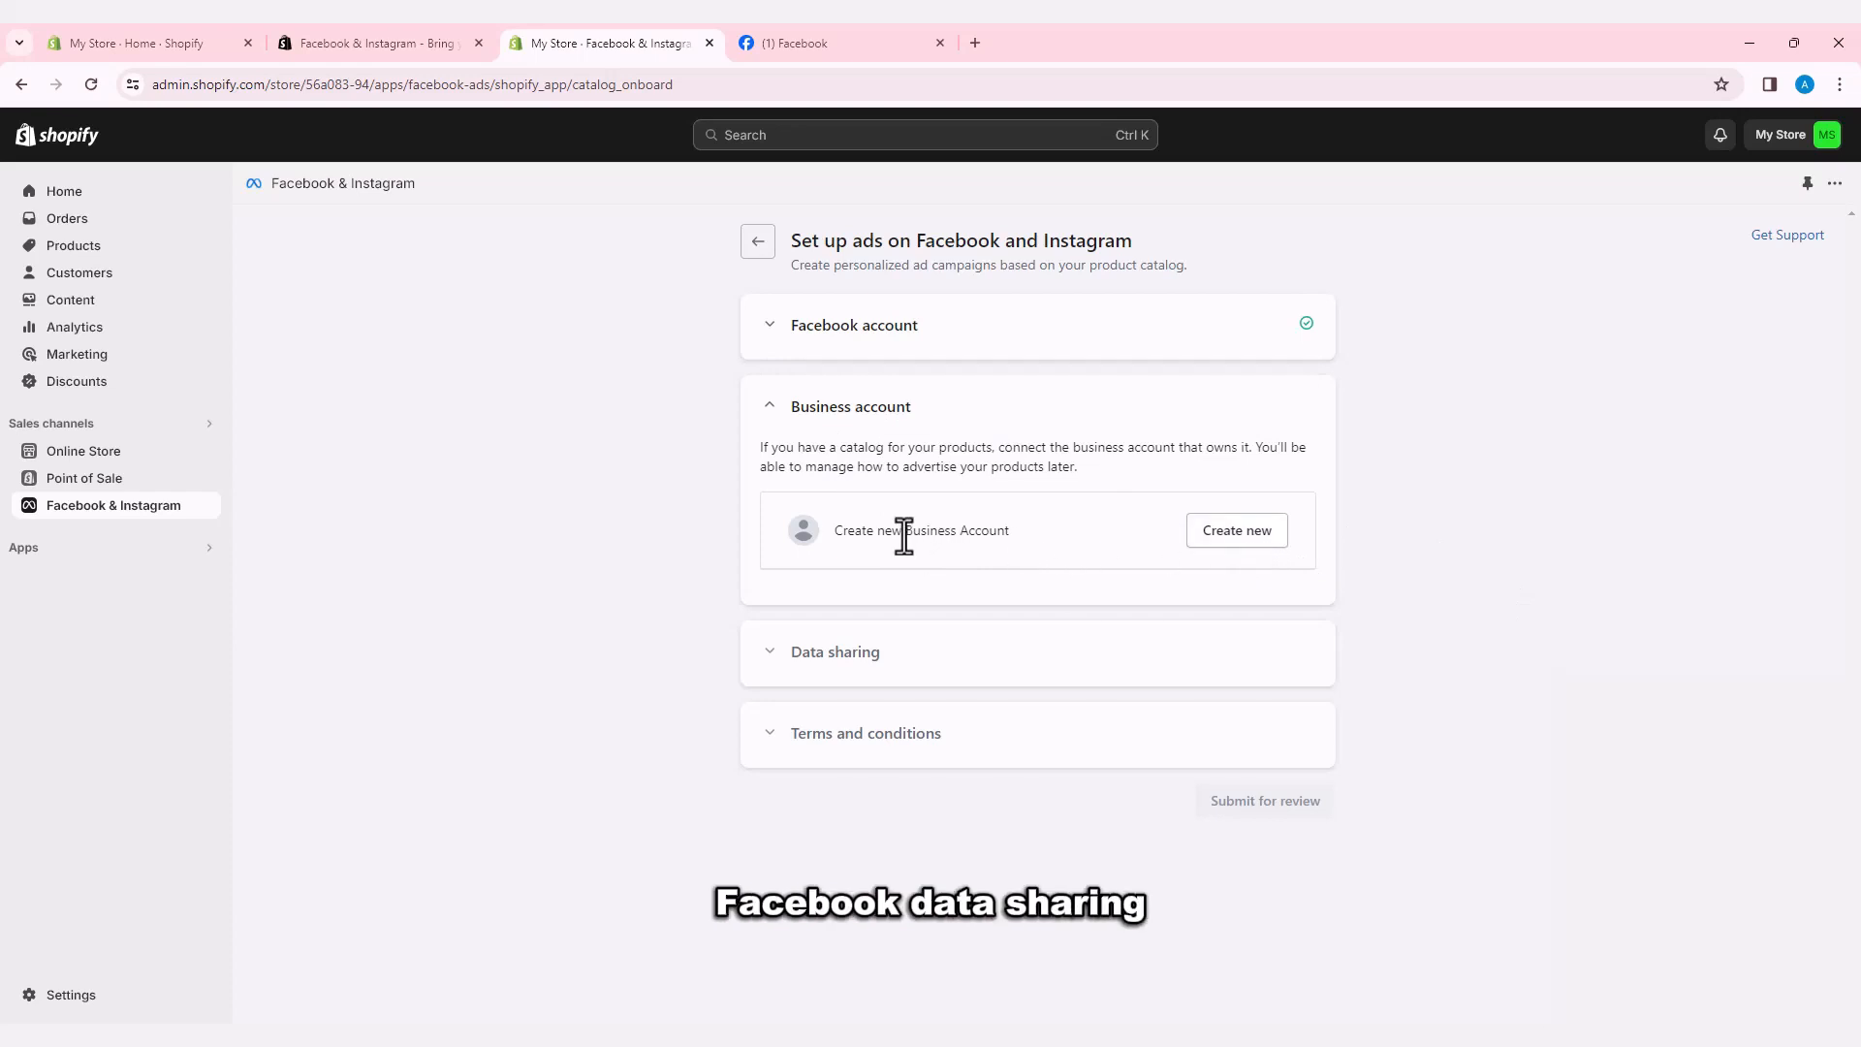
left_click(1242, 545)
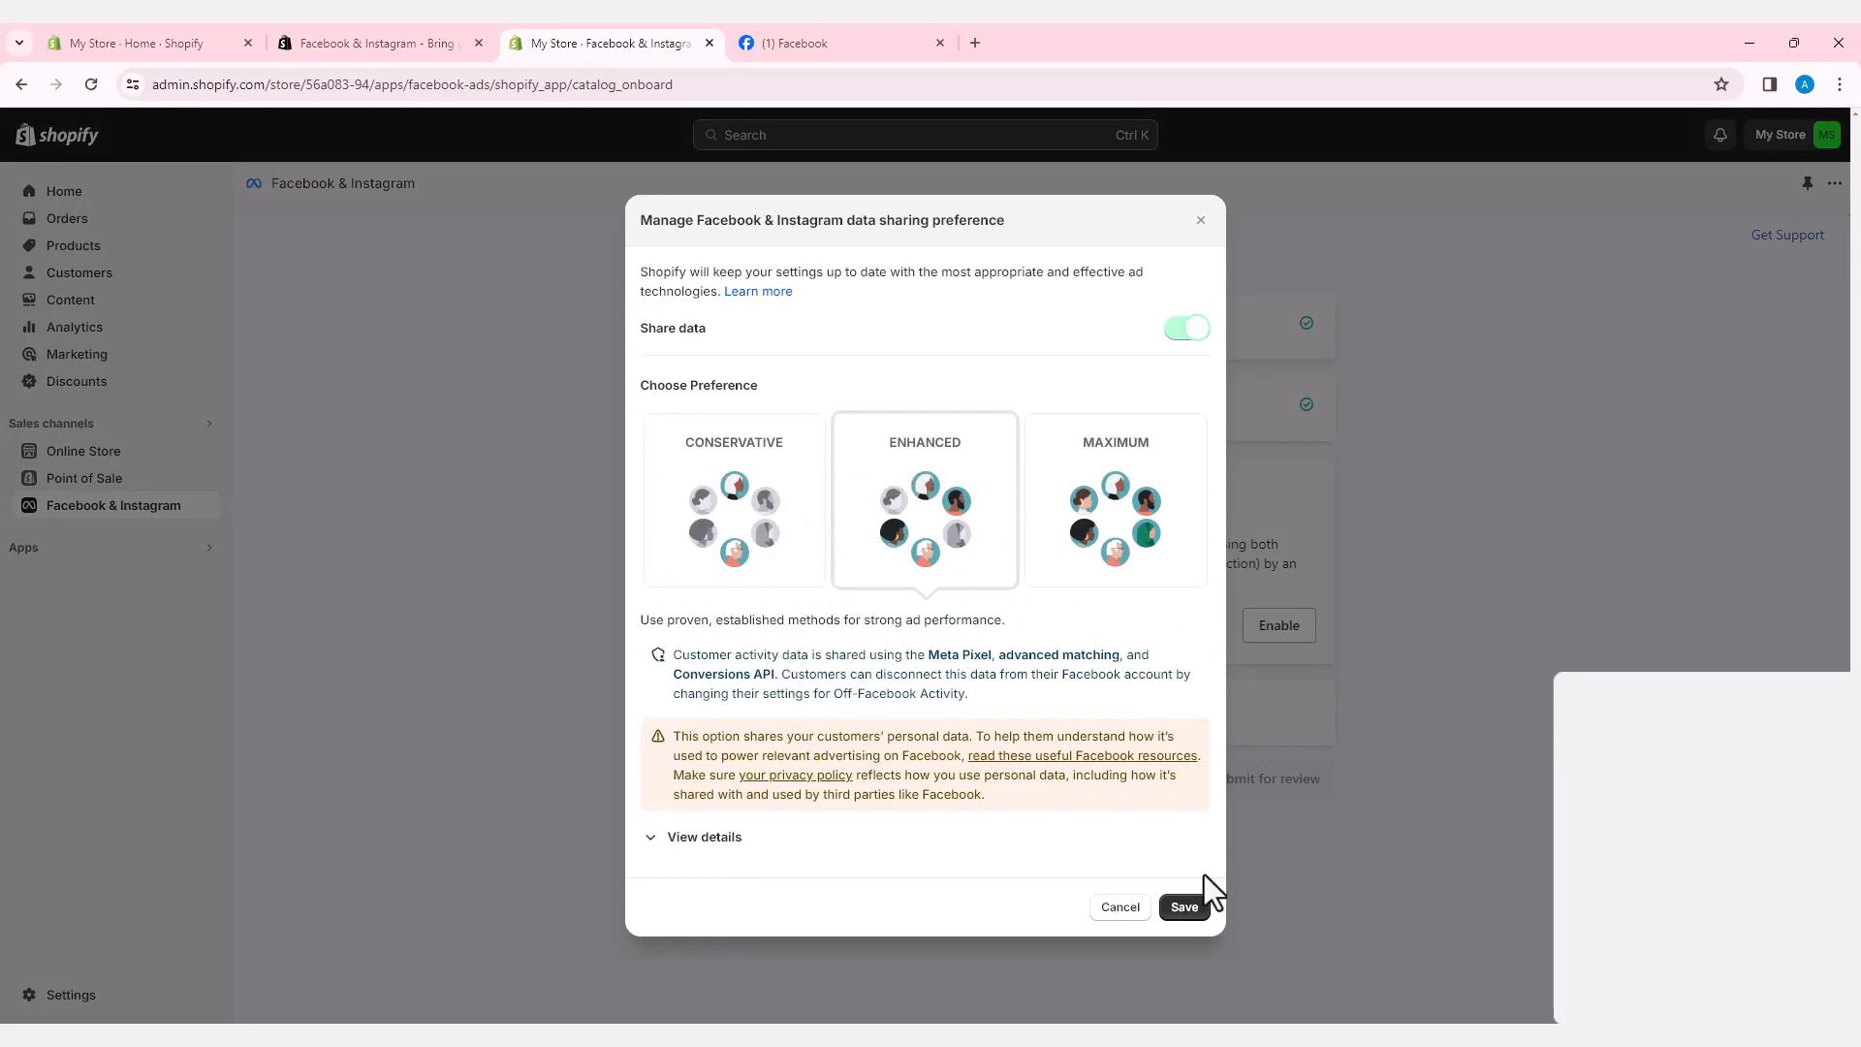
Save Enhanced data sharing with a new Meta pixel, and accept Meta's Product Catalog and Business Tools terms.
left_click(1181, 909)
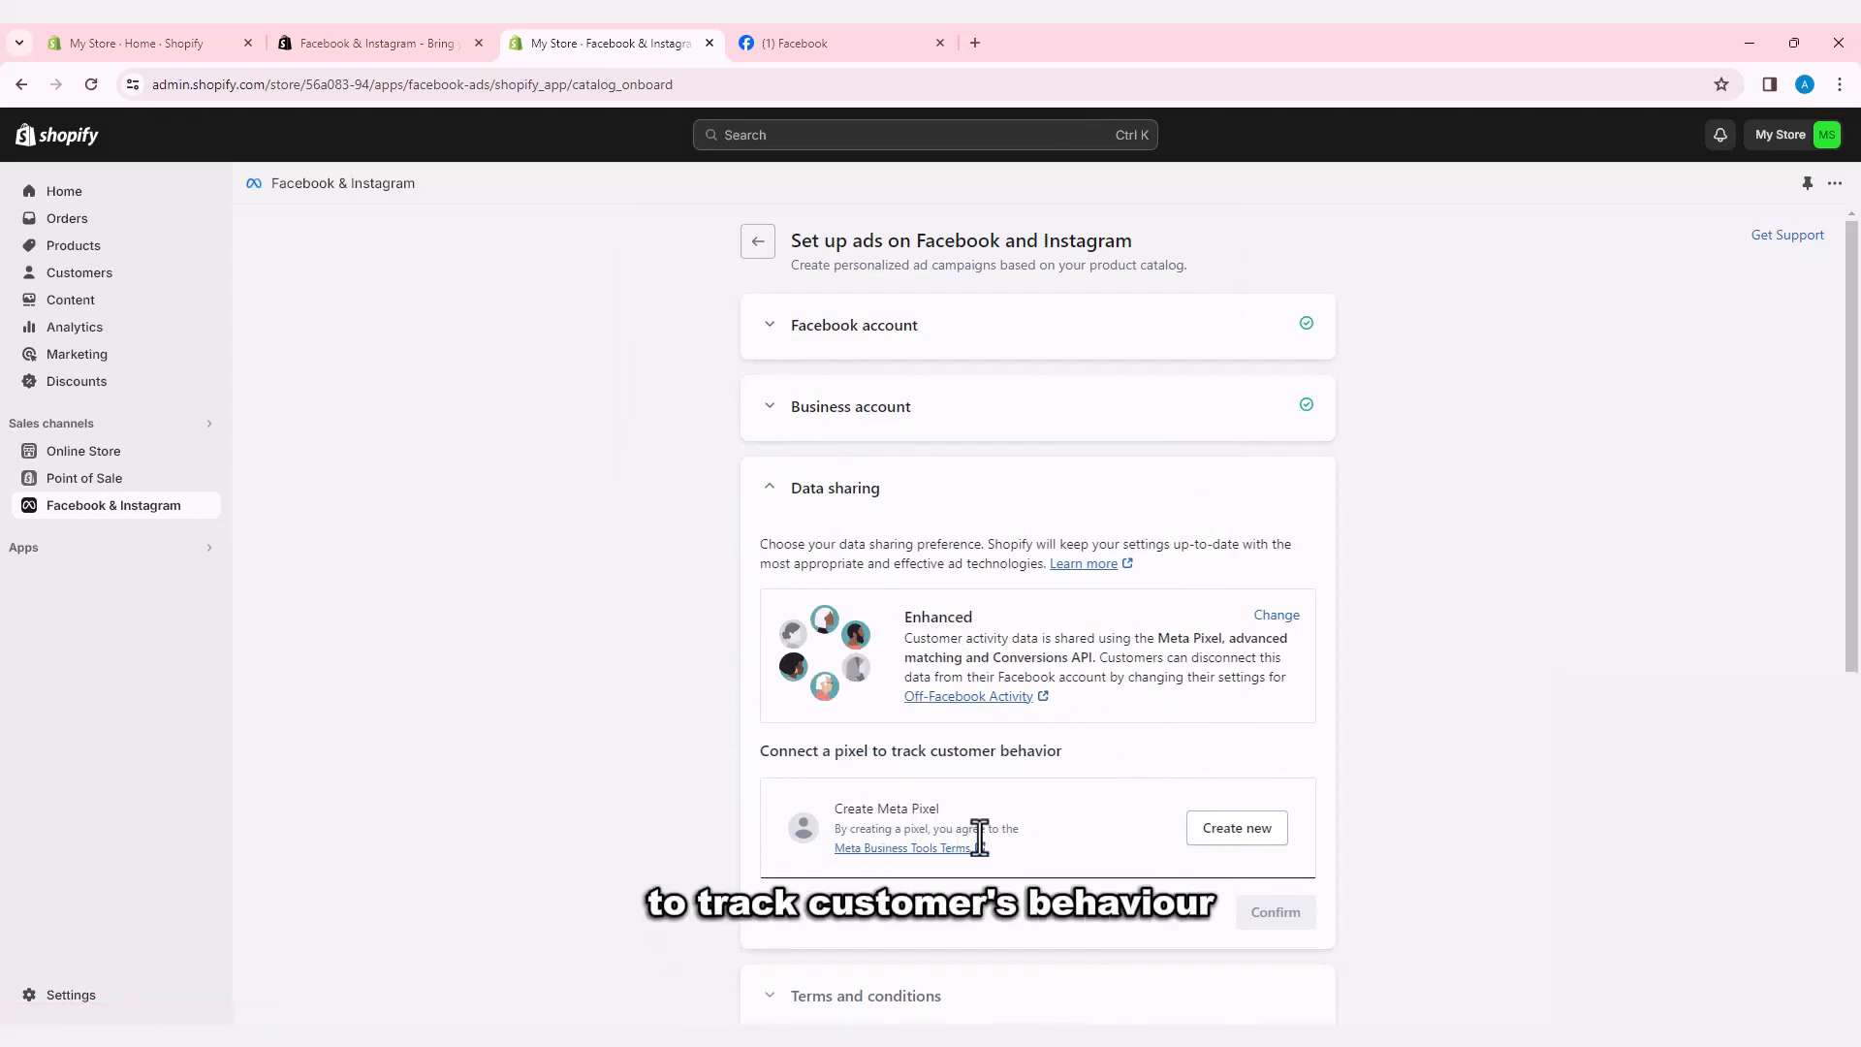
left_click(1225, 833)
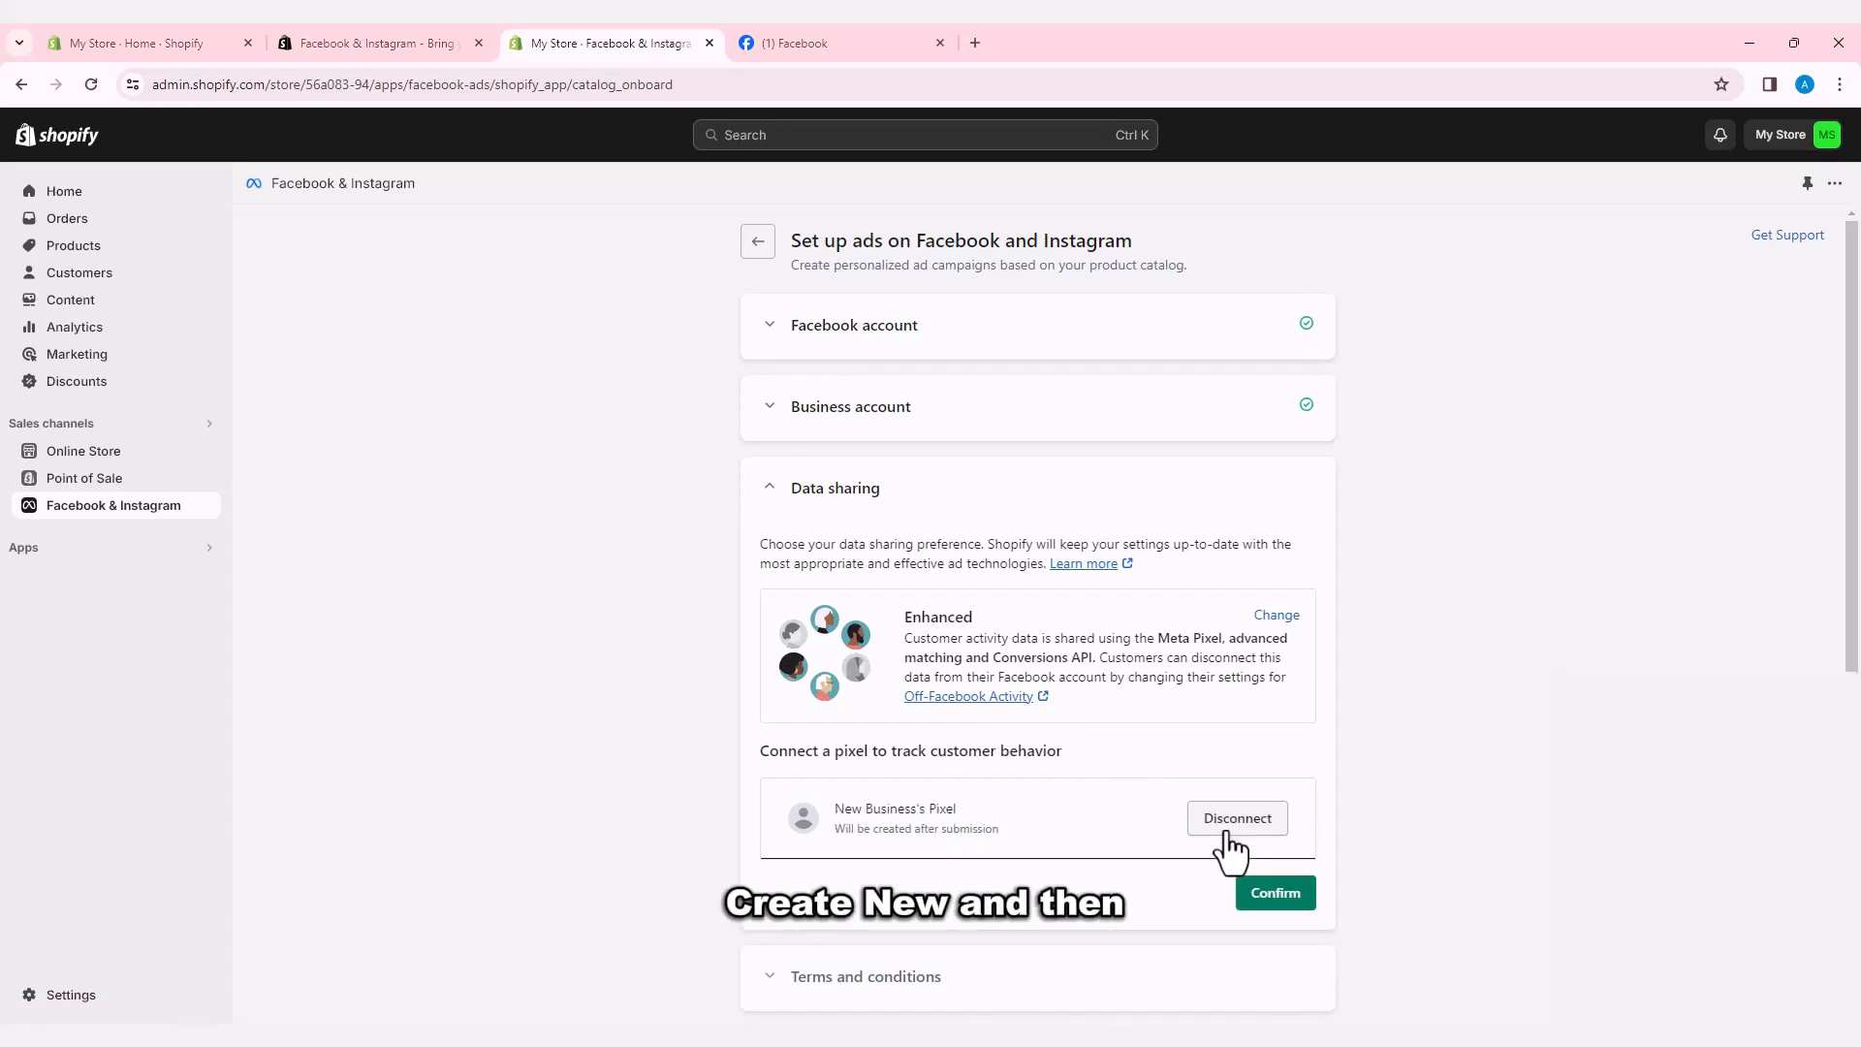
left_click(1266, 893)
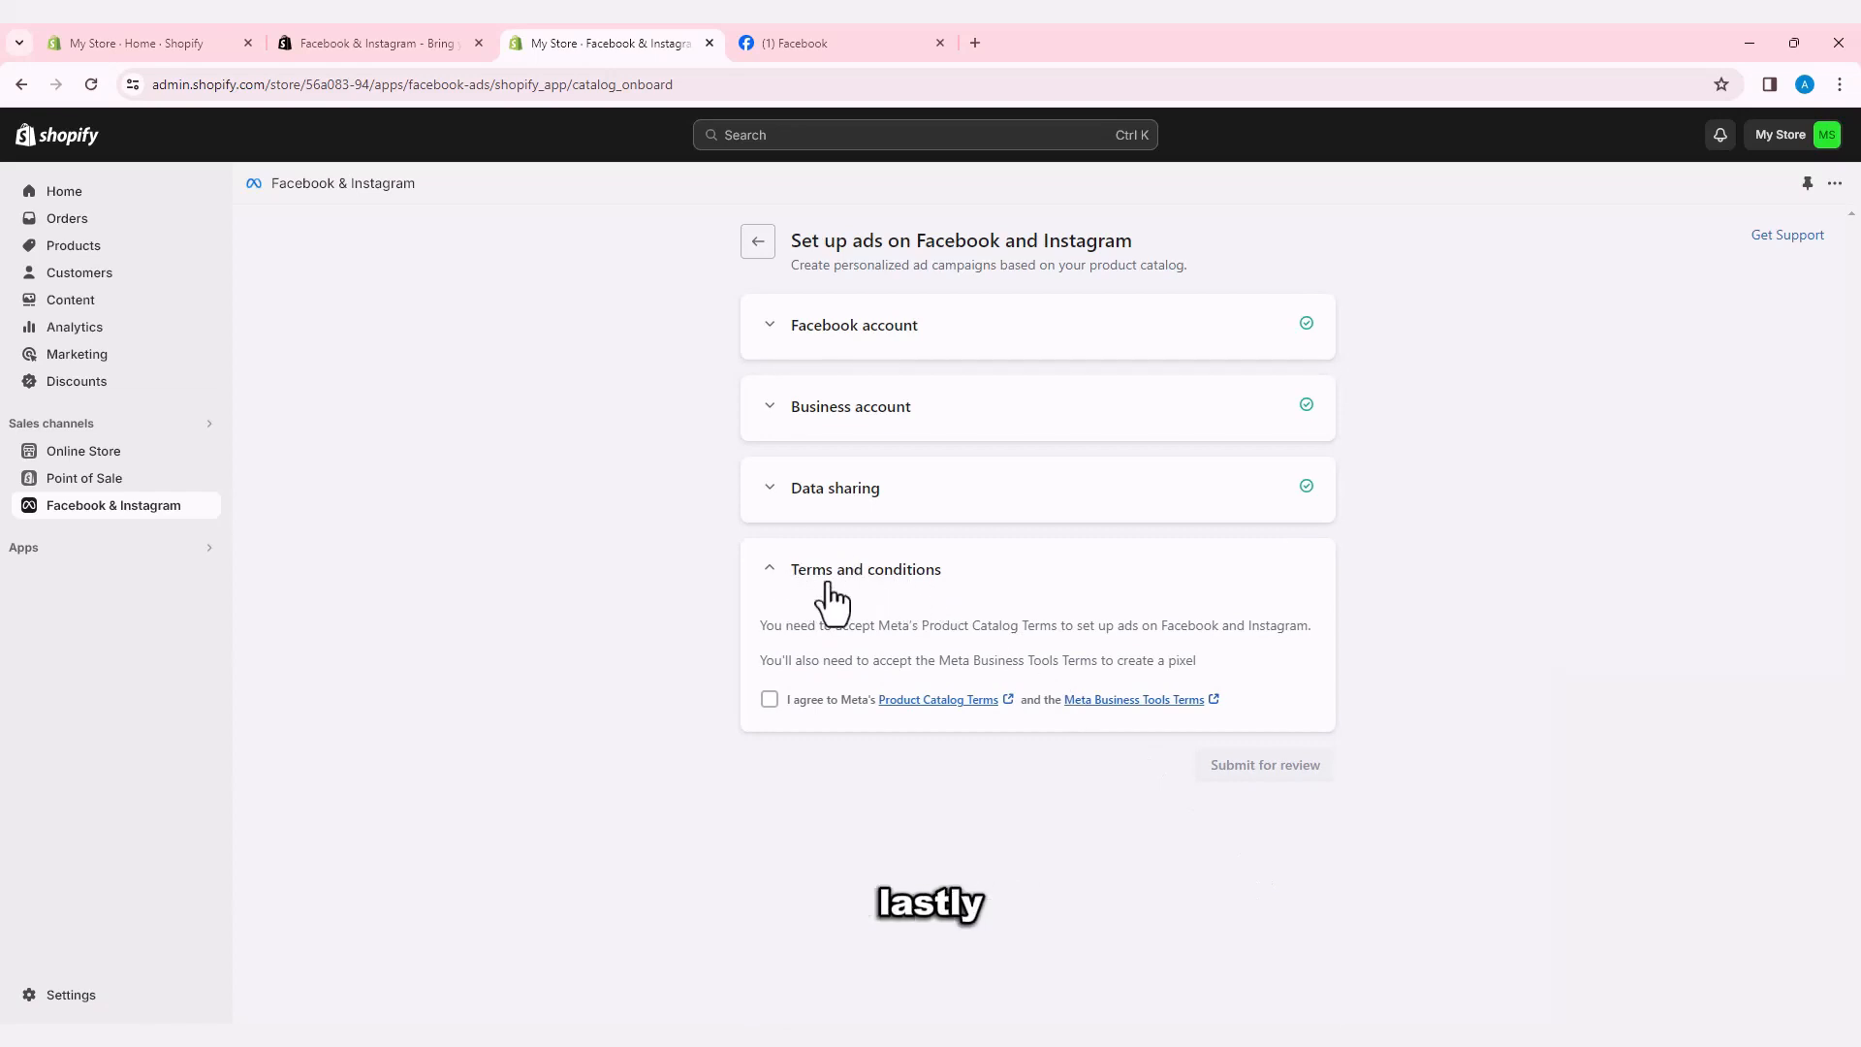
left_click(771, 700)
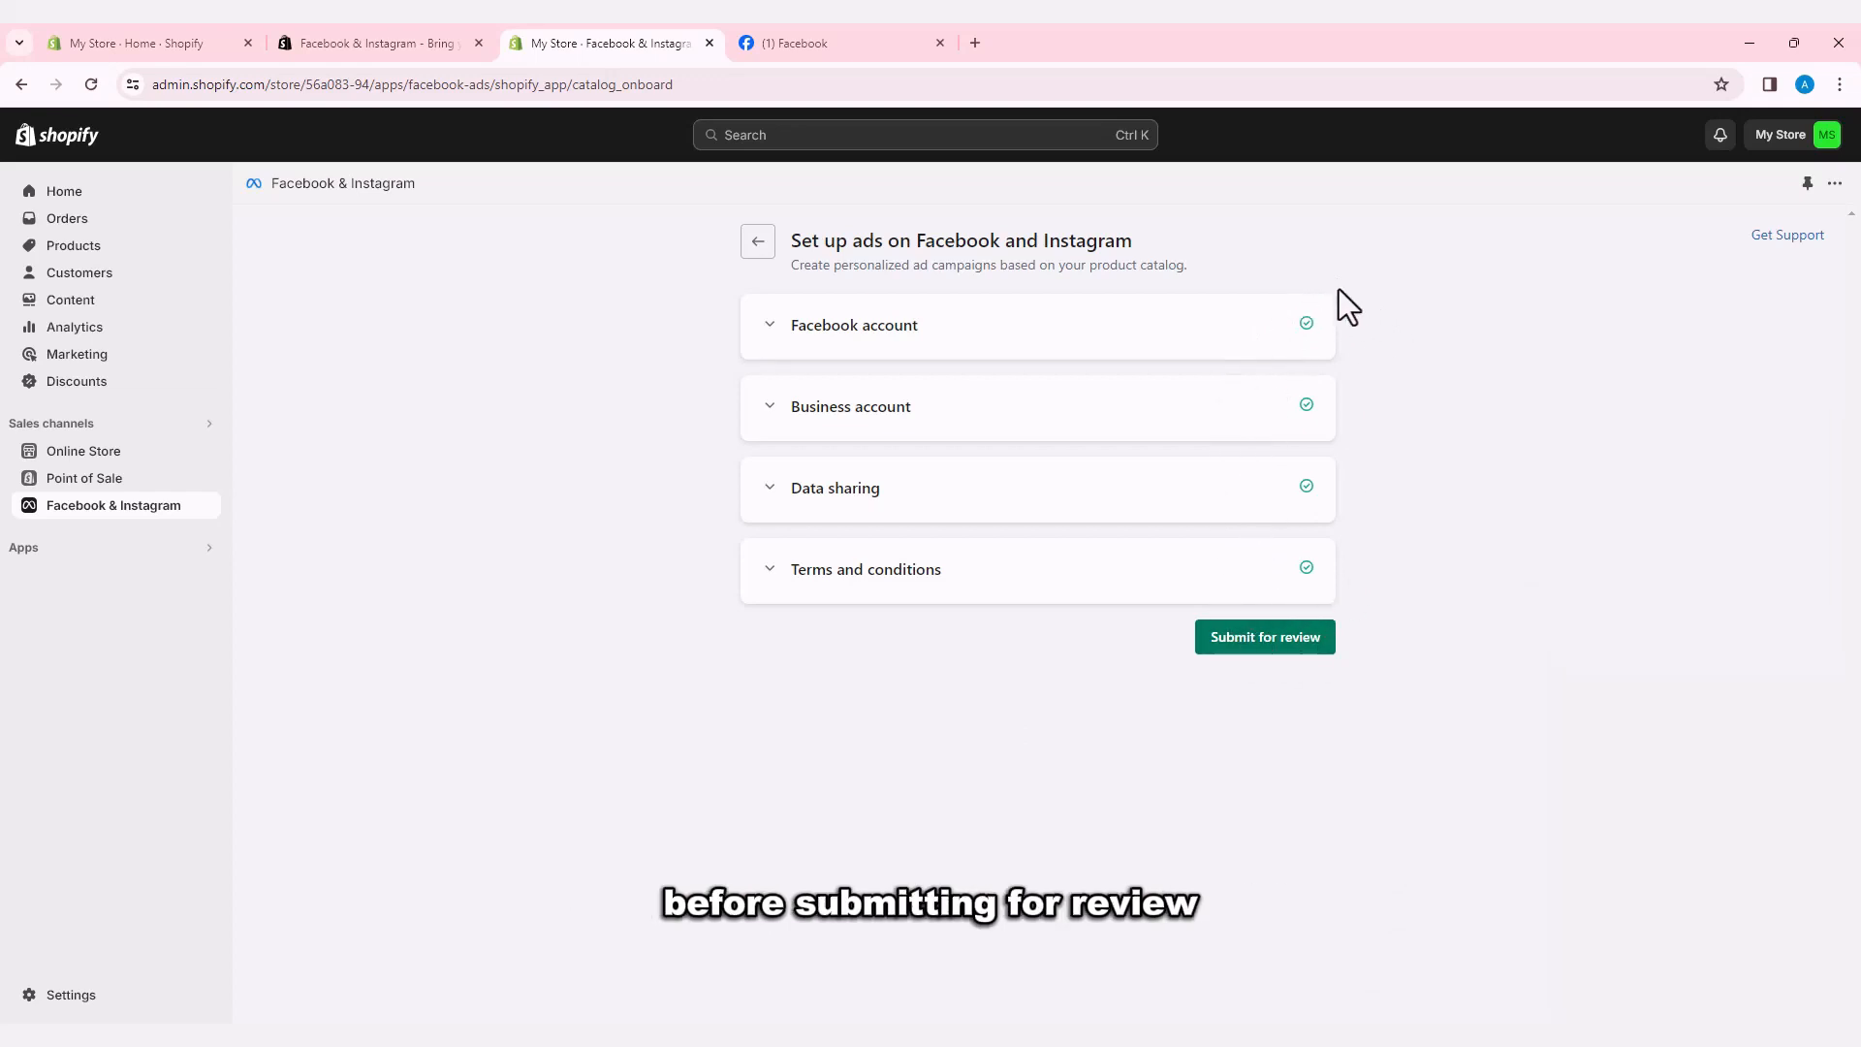
Switch to Facebook and start creating a new Page.
left_click(824, 45)
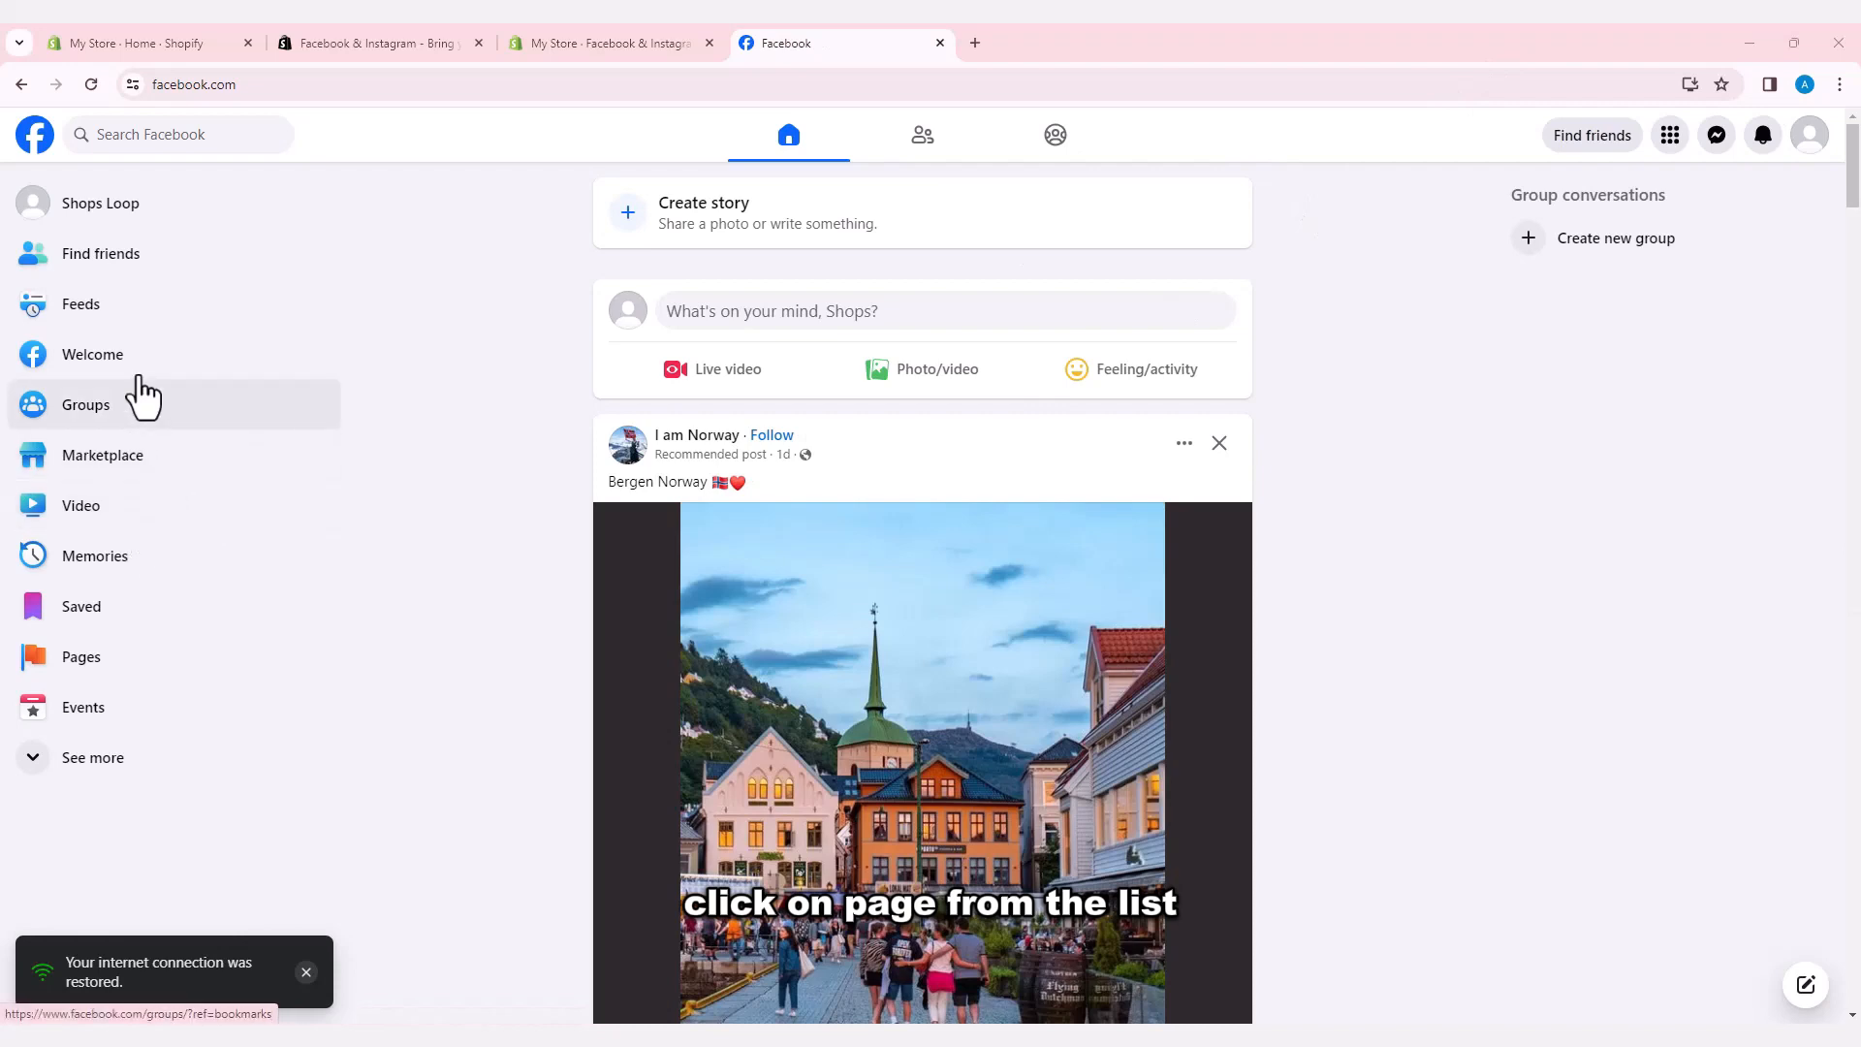
left_click(89, 669)
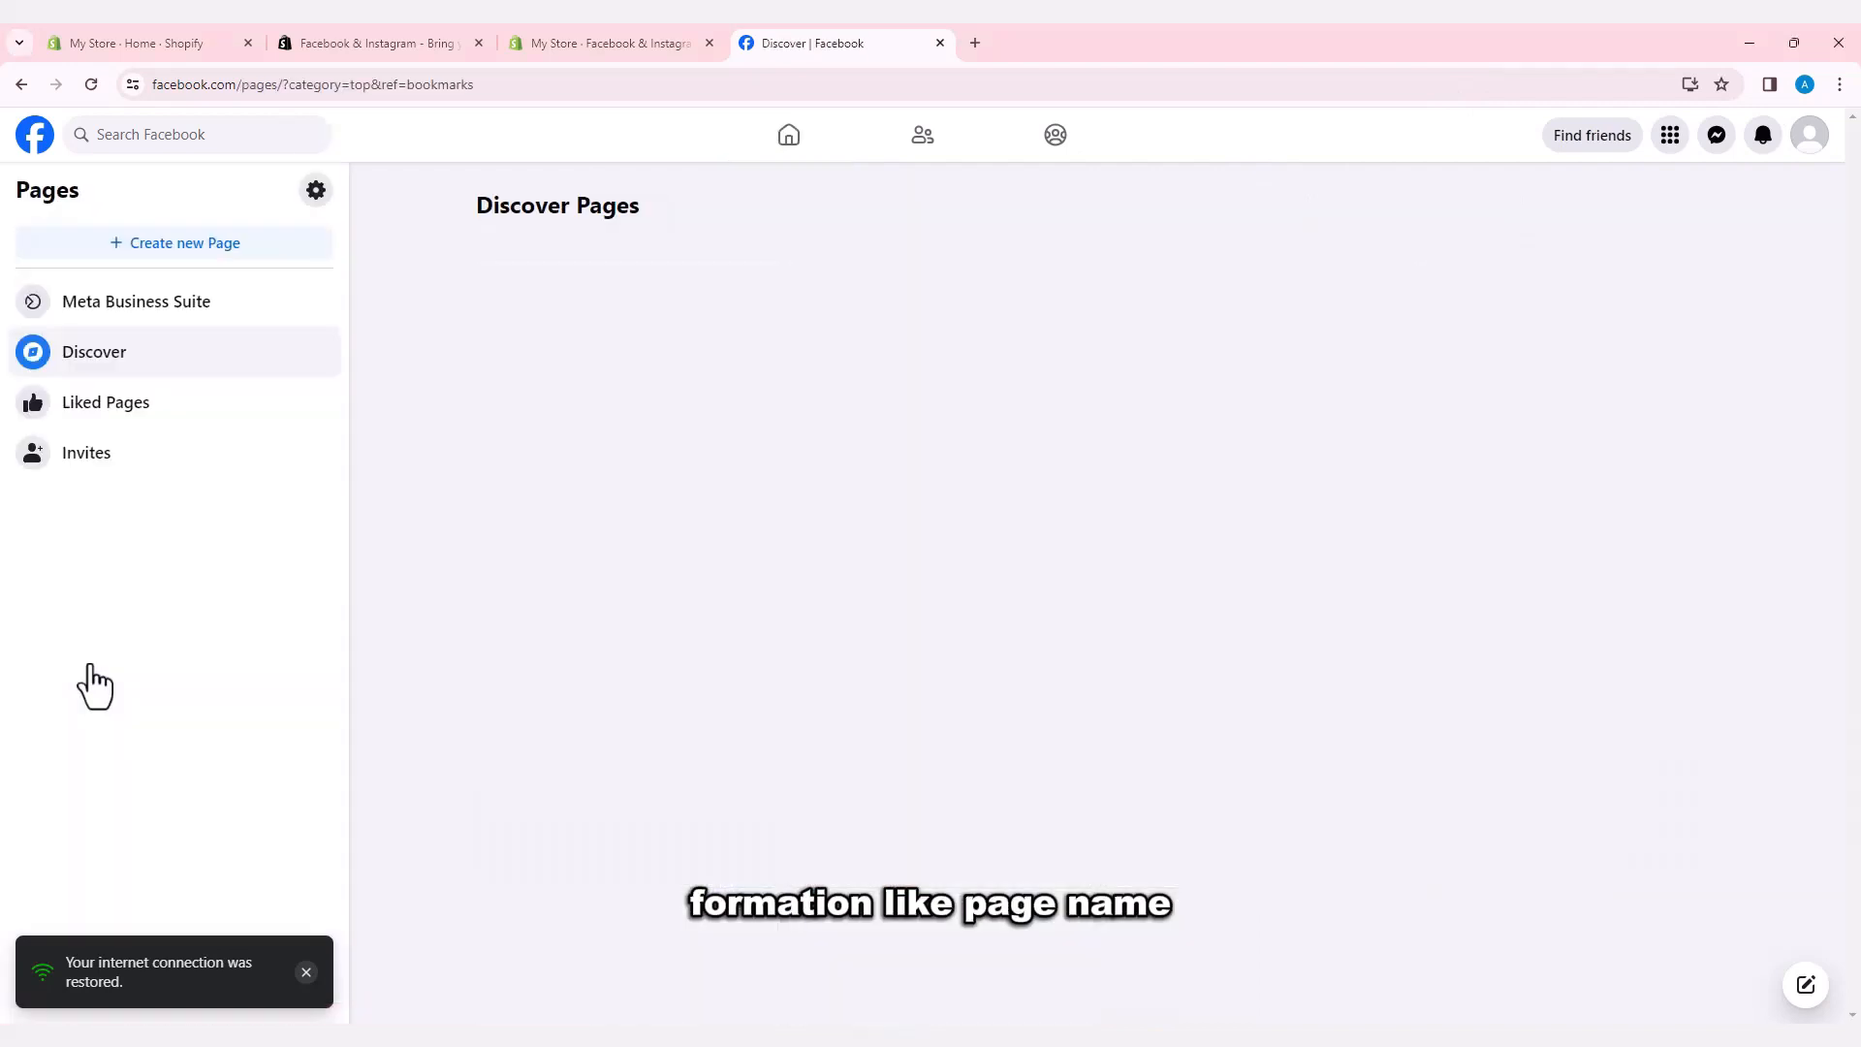
left_click(97, 244)
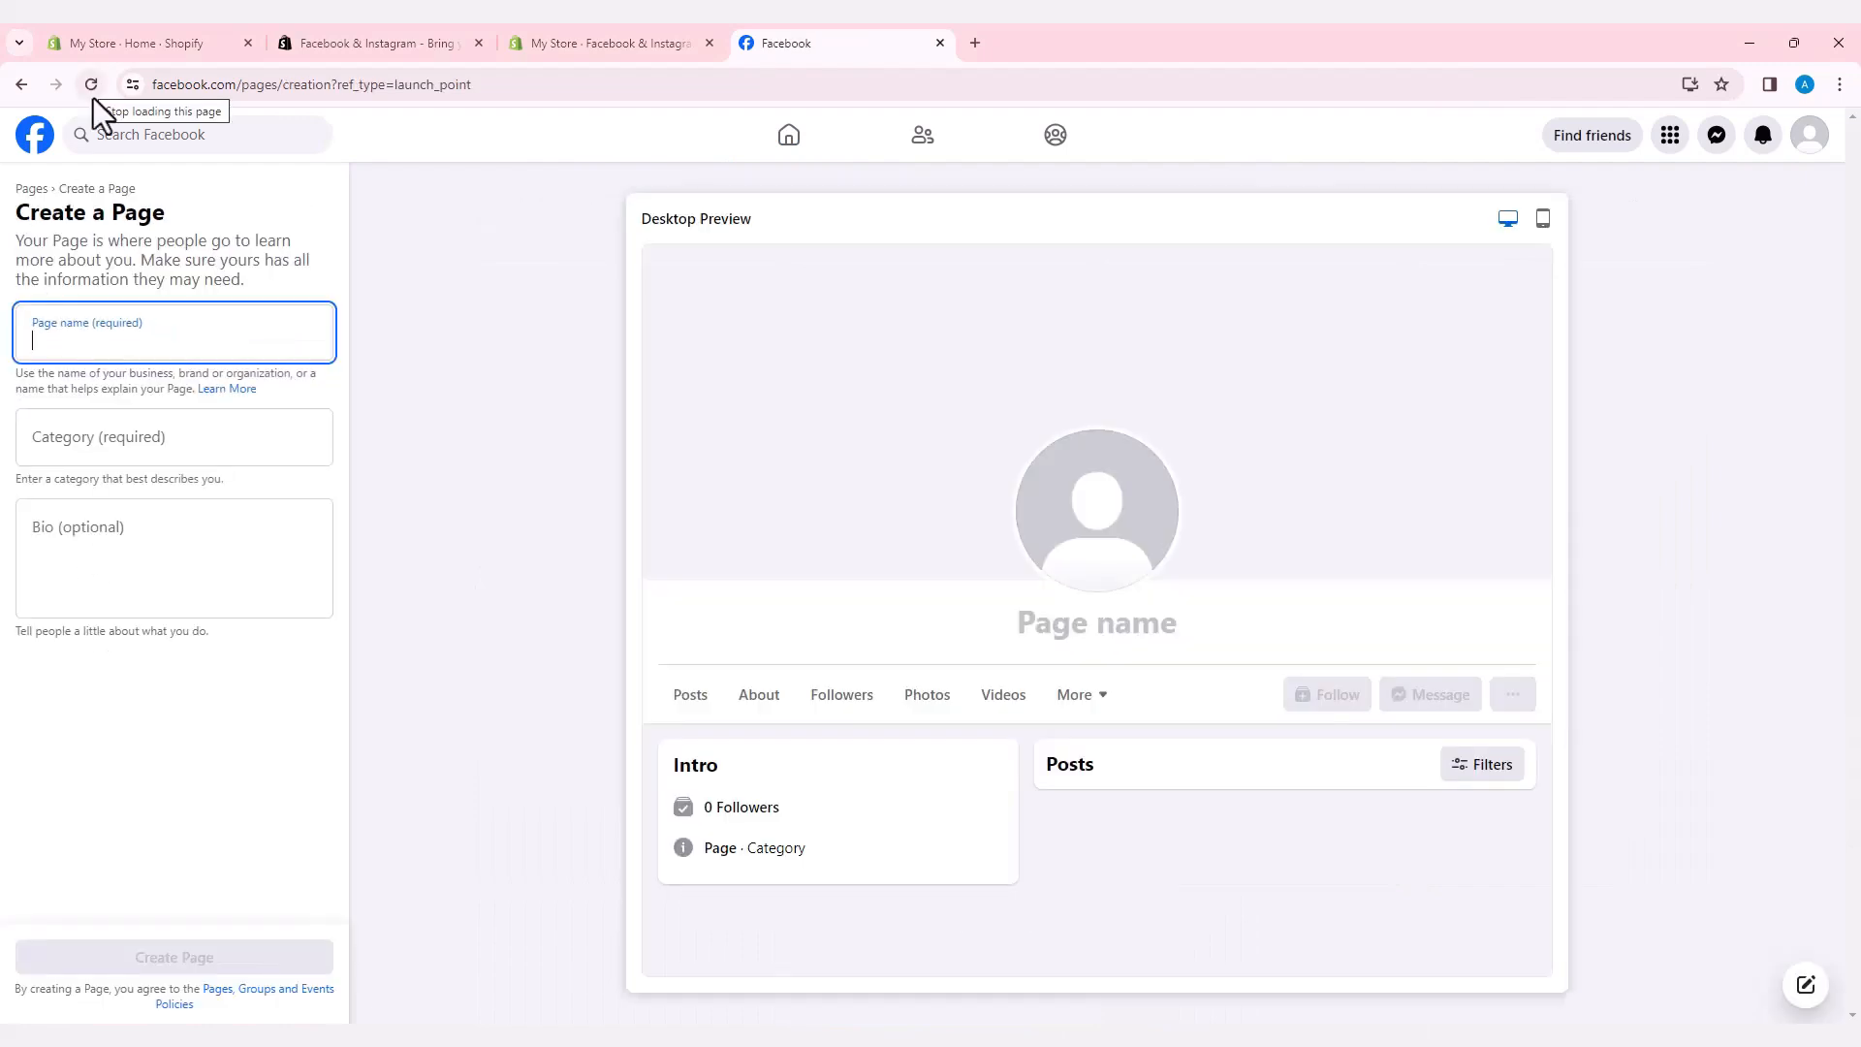
Create the Page with the name Soopaa, the category Clothing store and the bio "Keep Moving".
type("Soop")
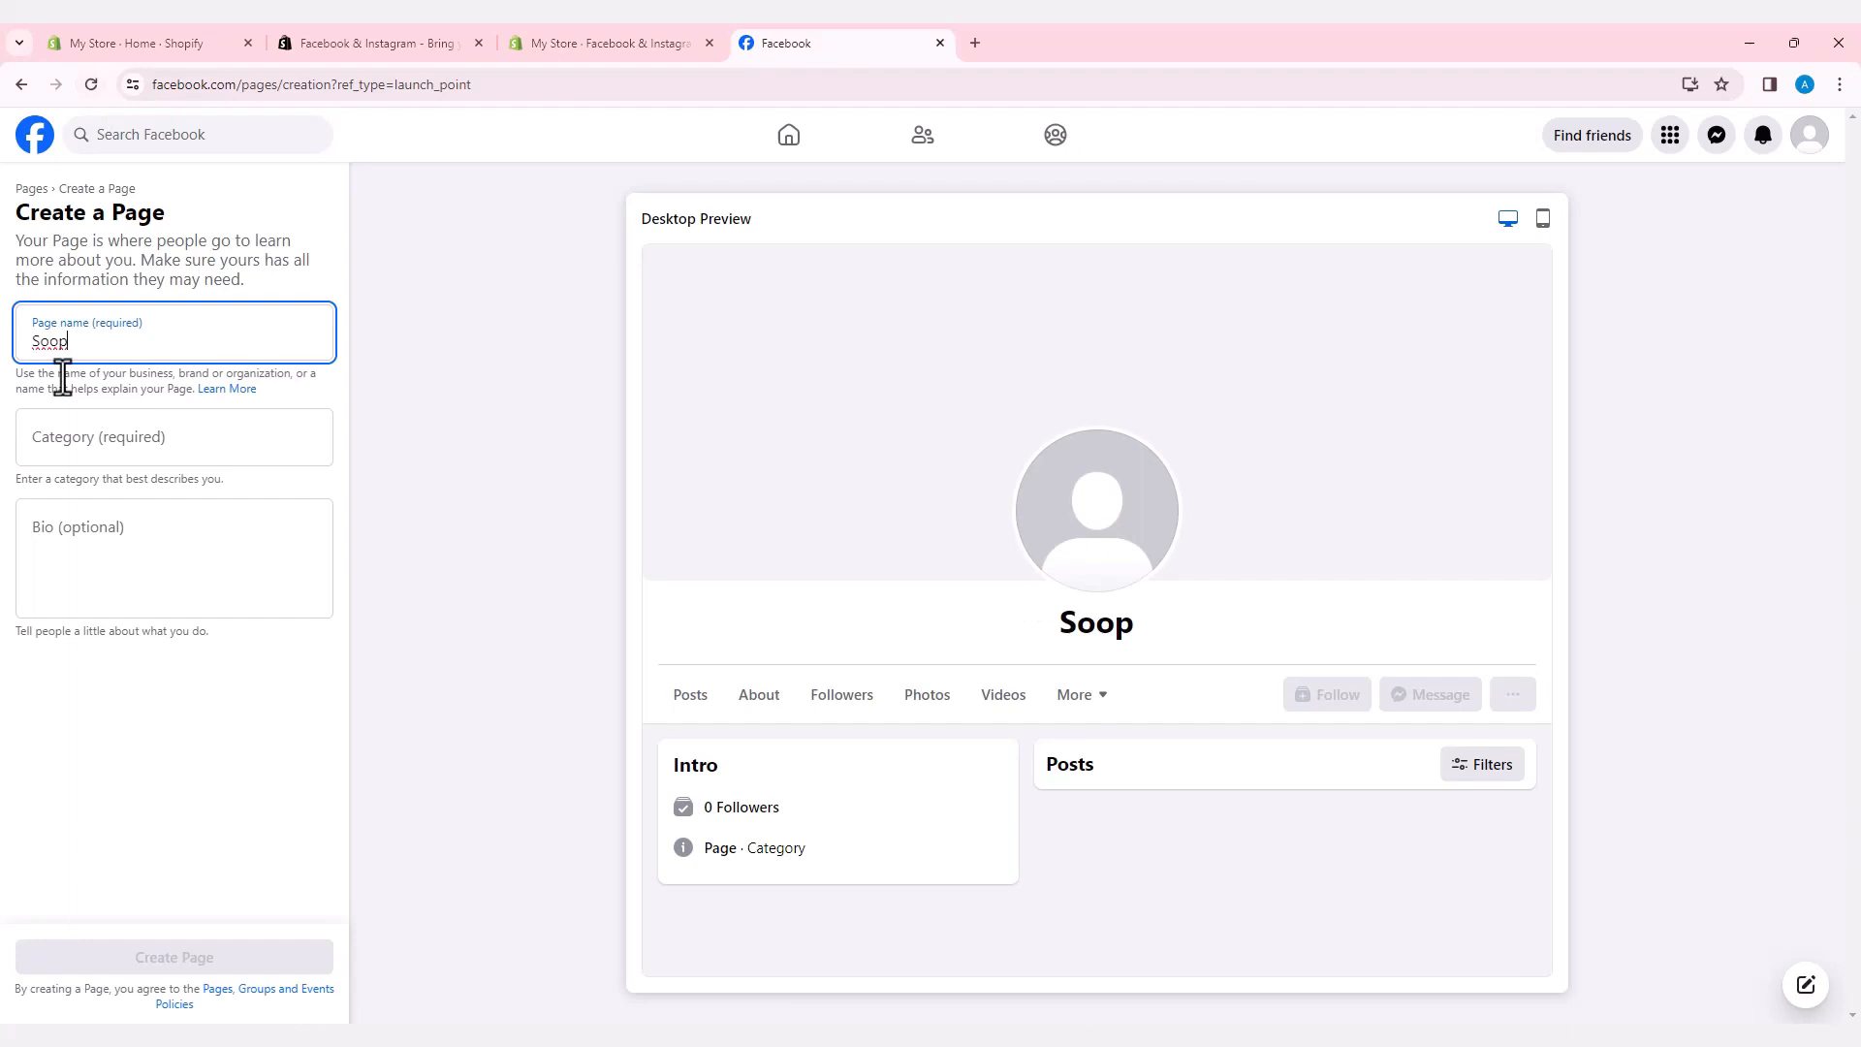
left_click(89, 444)
type("s")
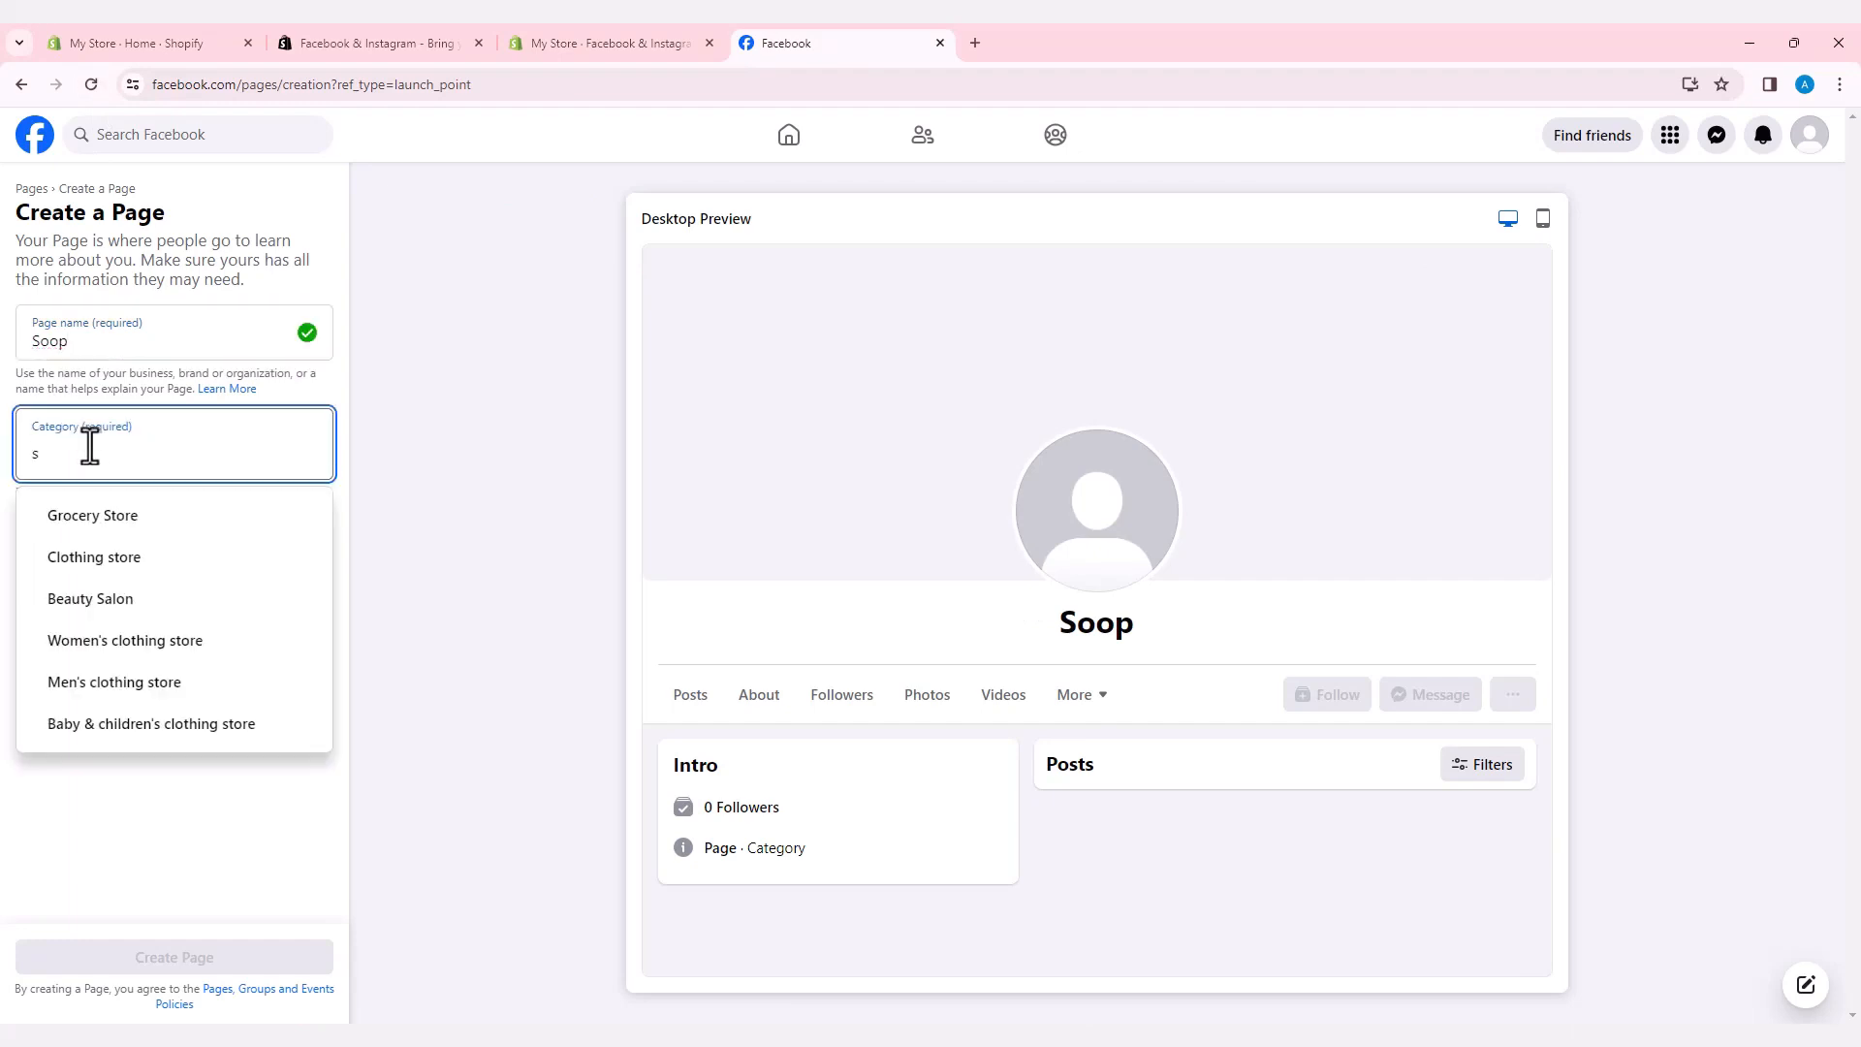
type("tore")
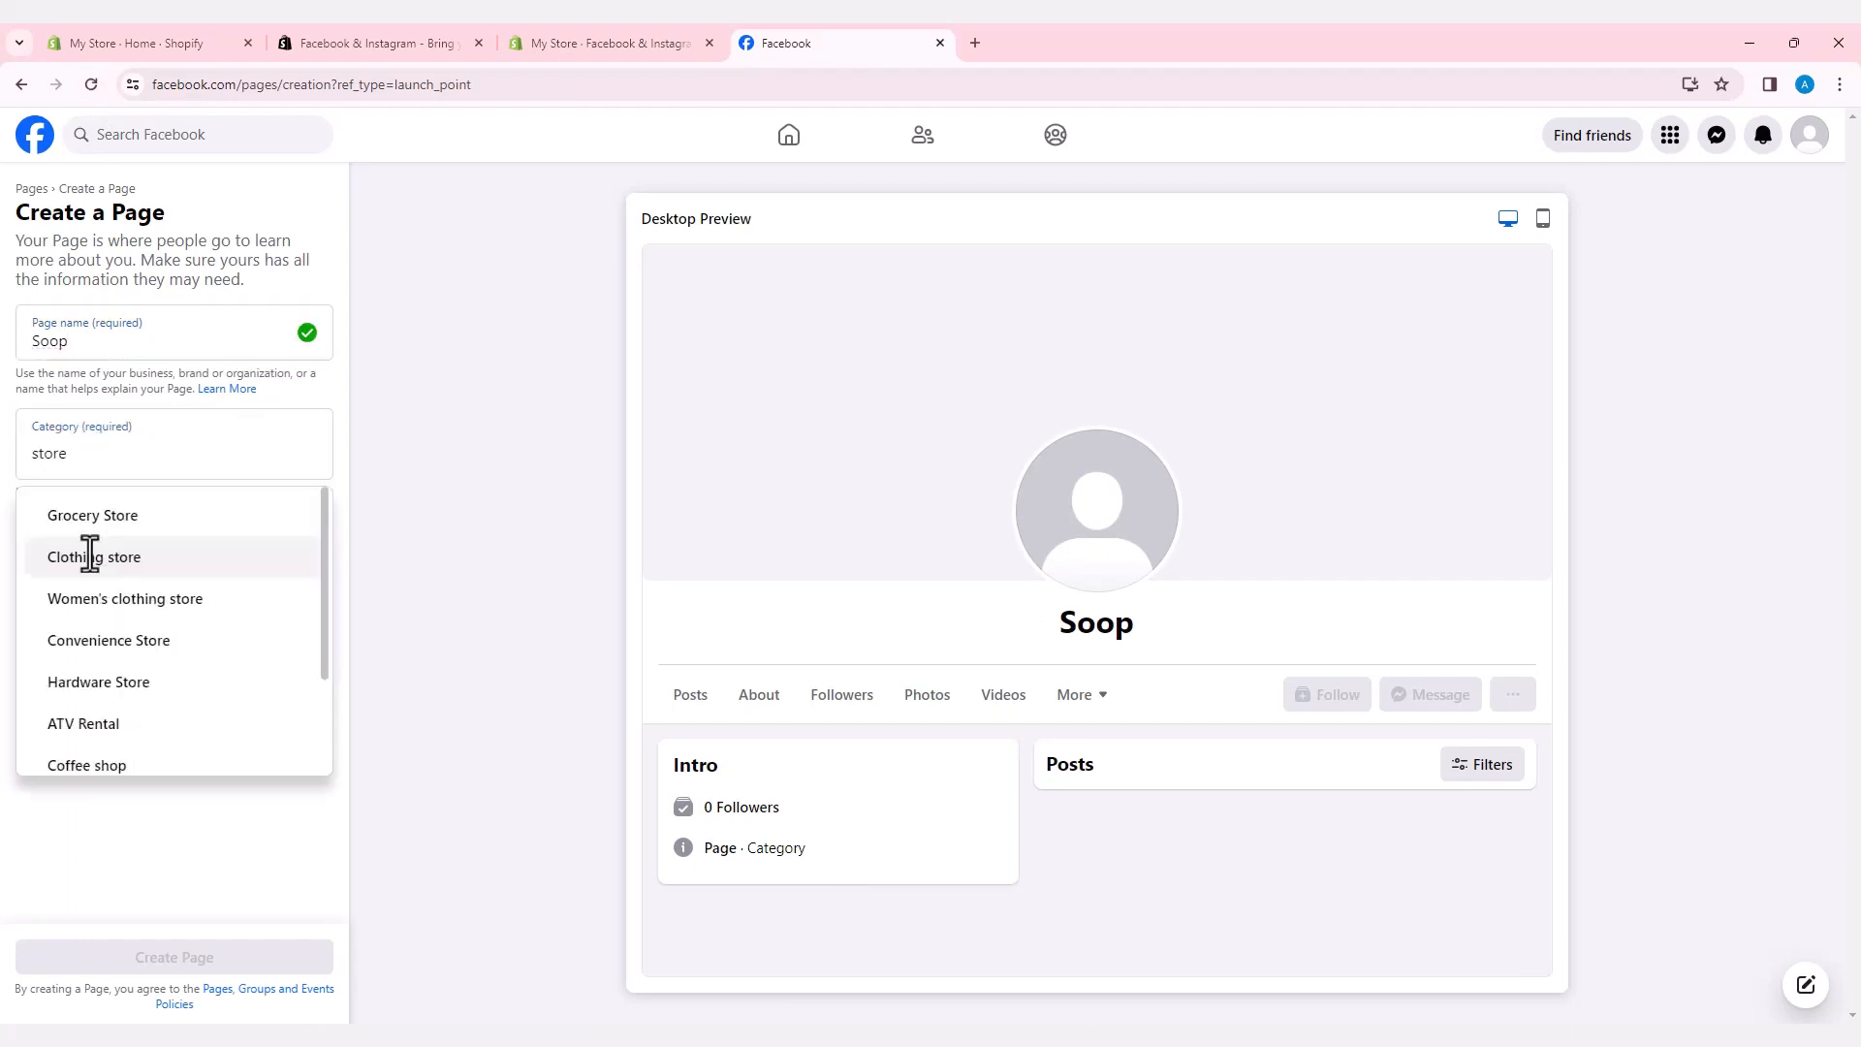
left_click(88, 553)
left_click(163, 549)
type("Keep Moving")
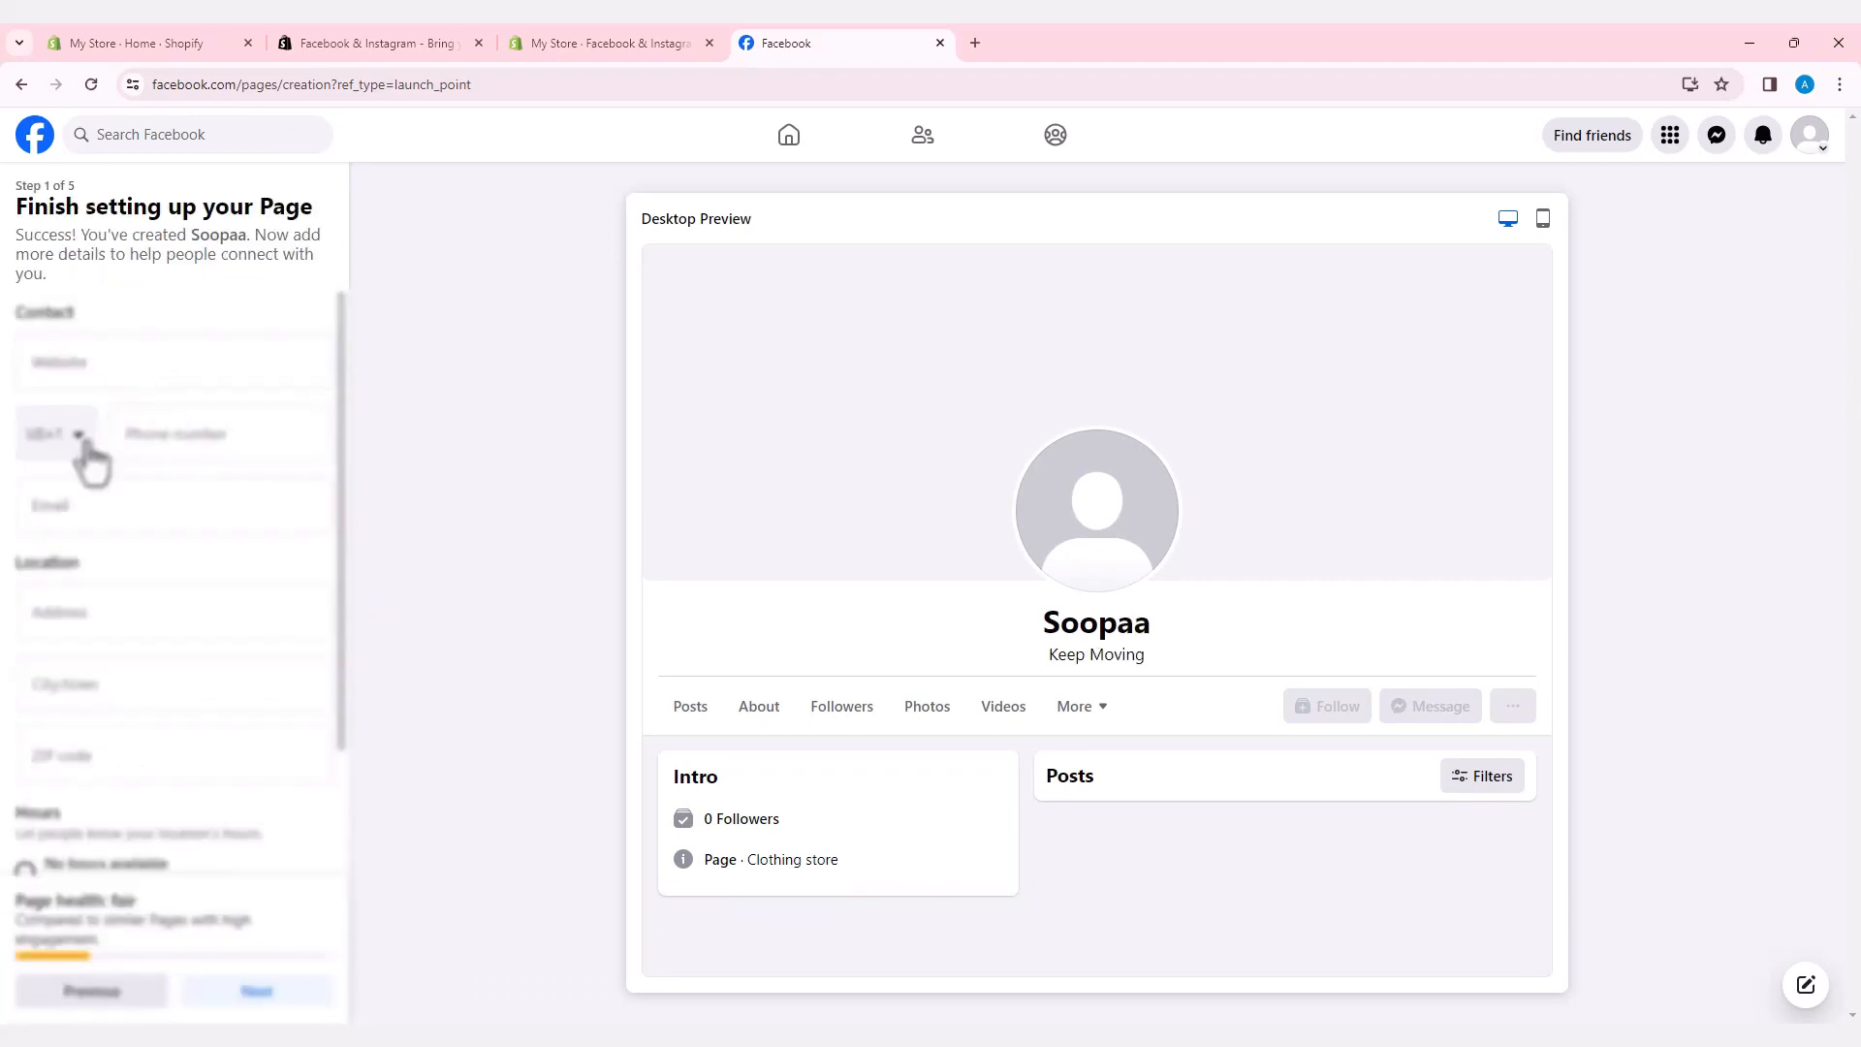
left_click(79, 448)
scroll(103, 760, "down", 15)
scroll(104, 761, "down", 7)
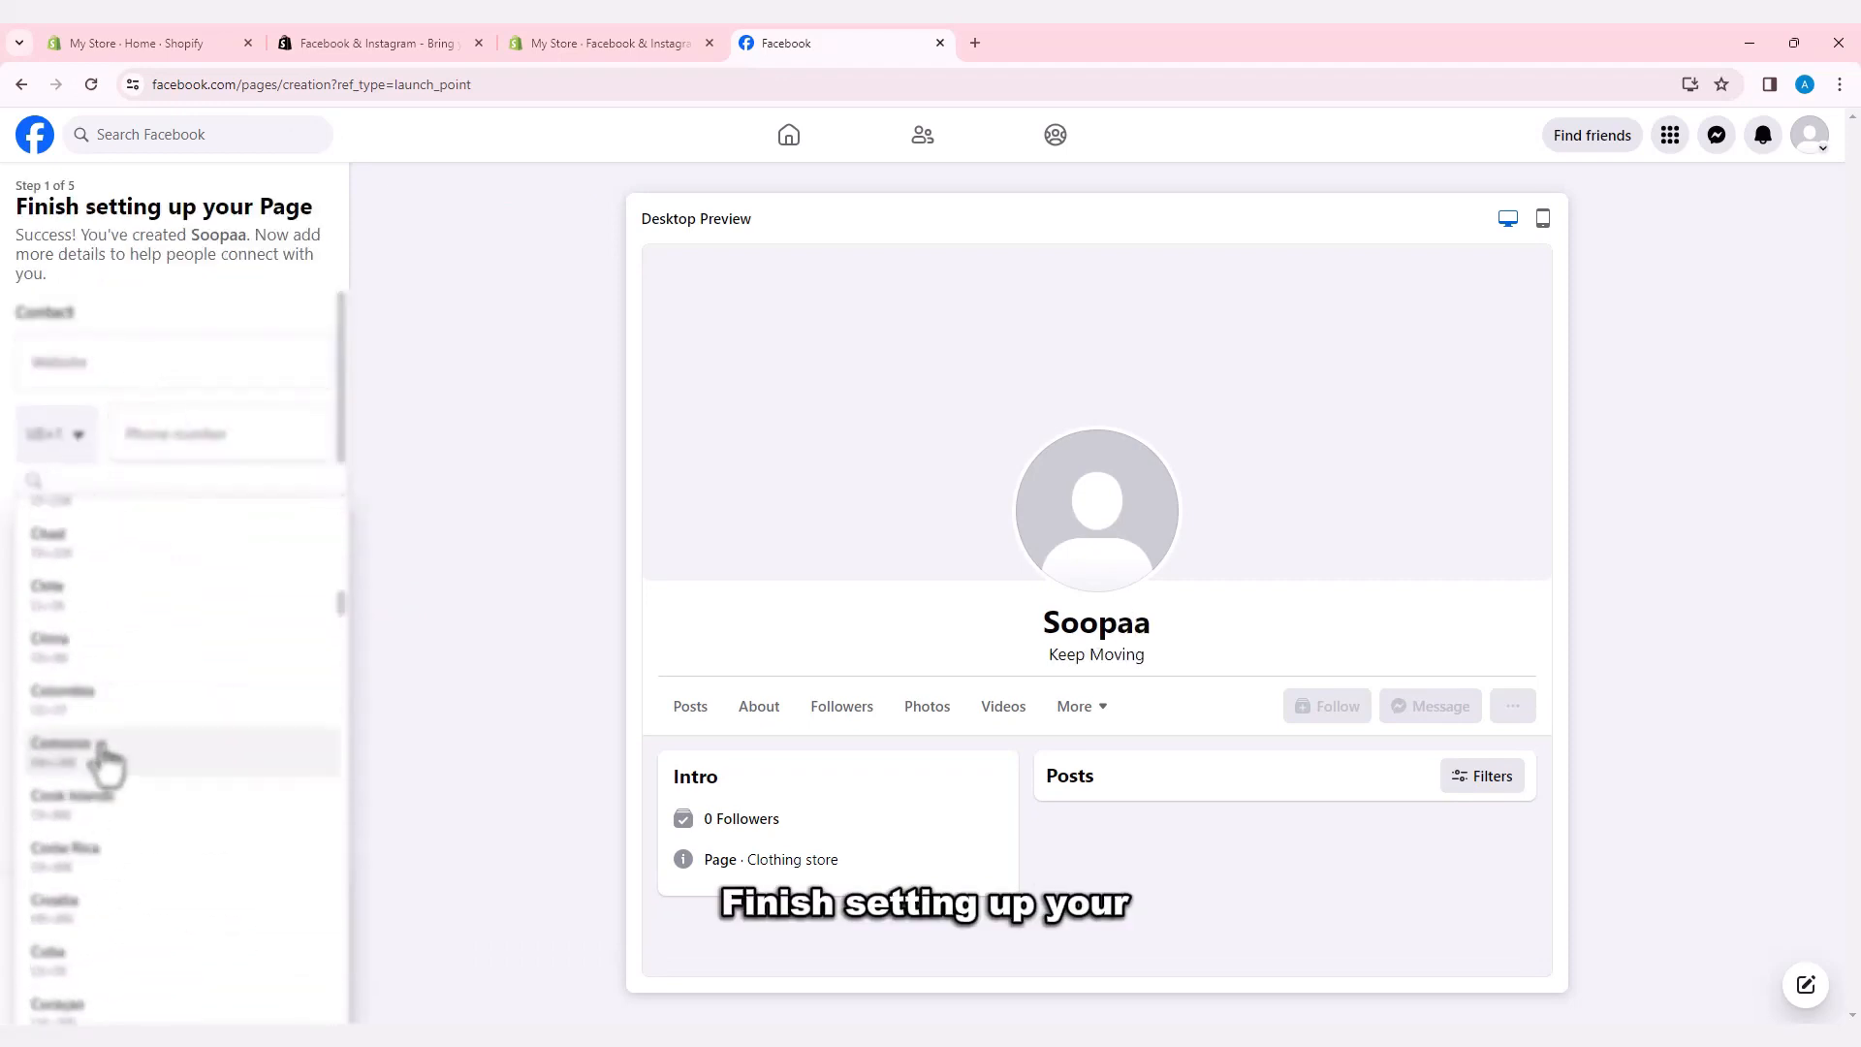
scroll(105, 868, "down", 5)
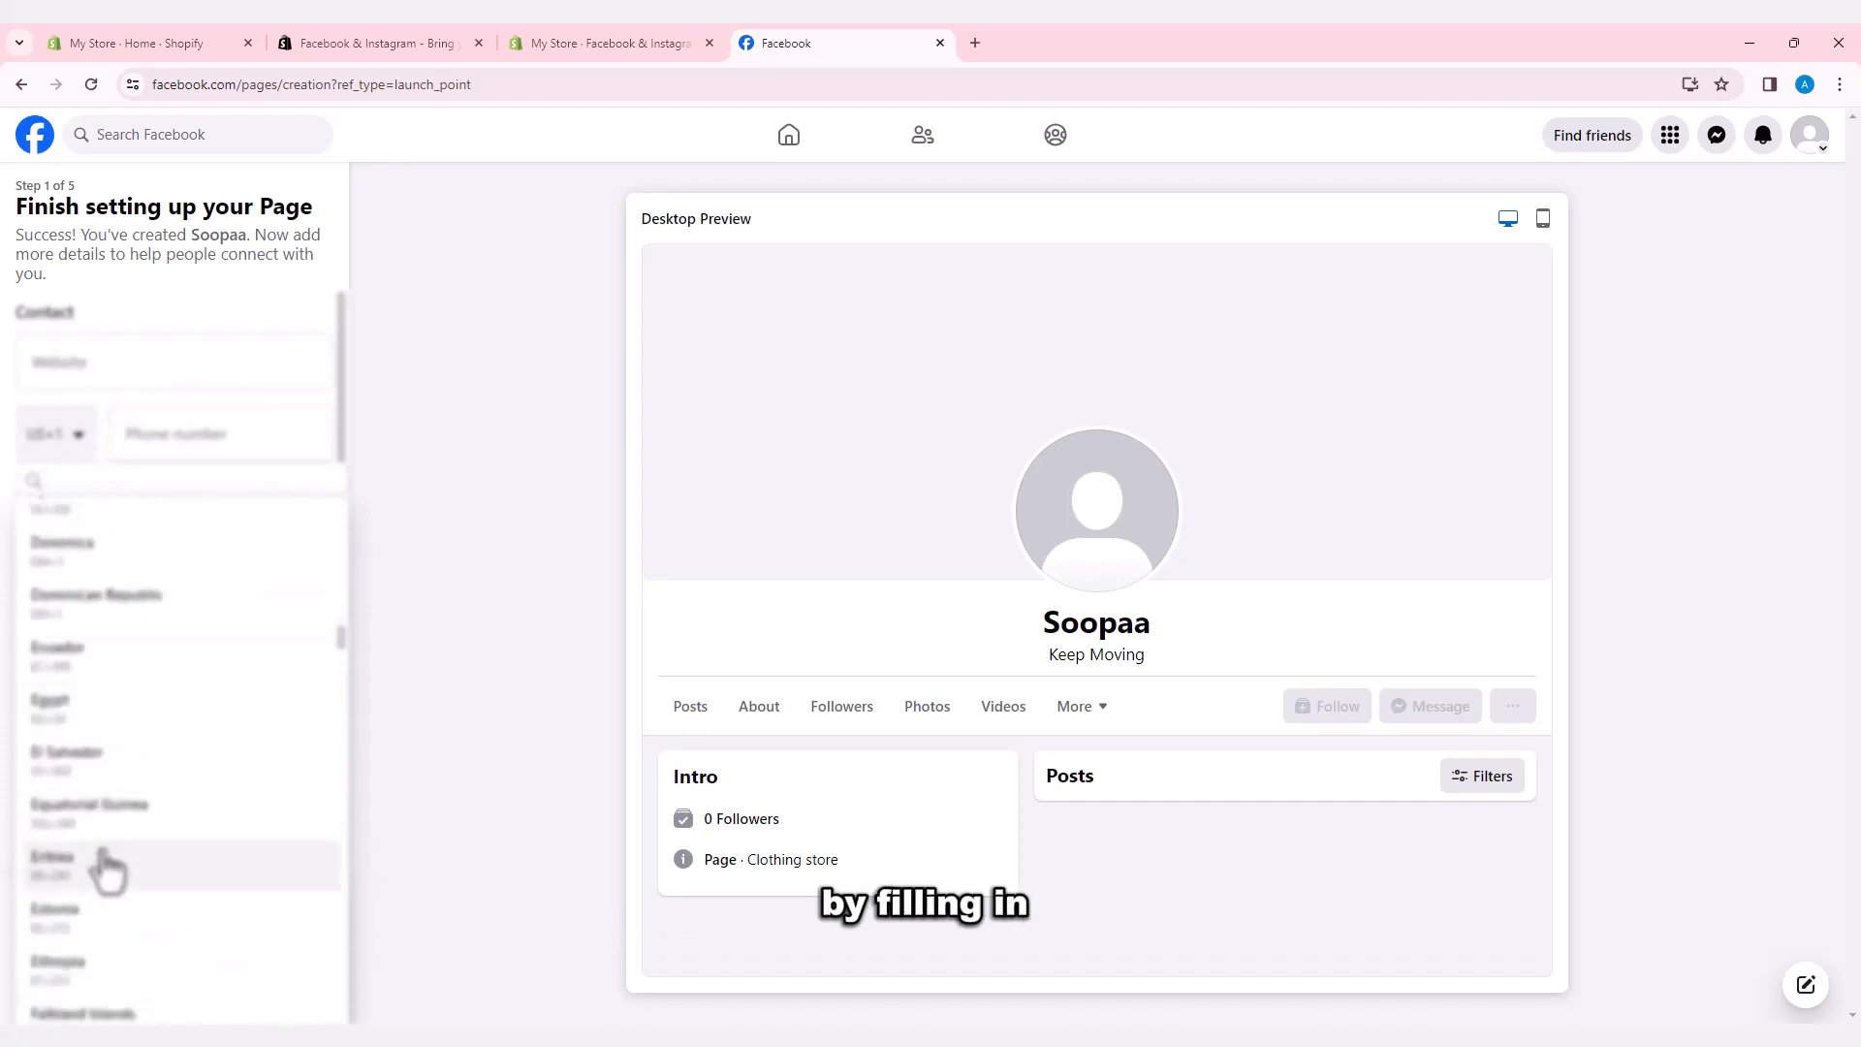
left_click(113, 981)
Fill in the Page's contact and location details from the saved entry, select the suggested city, and continue to Page customization.
left_click(227, 441)
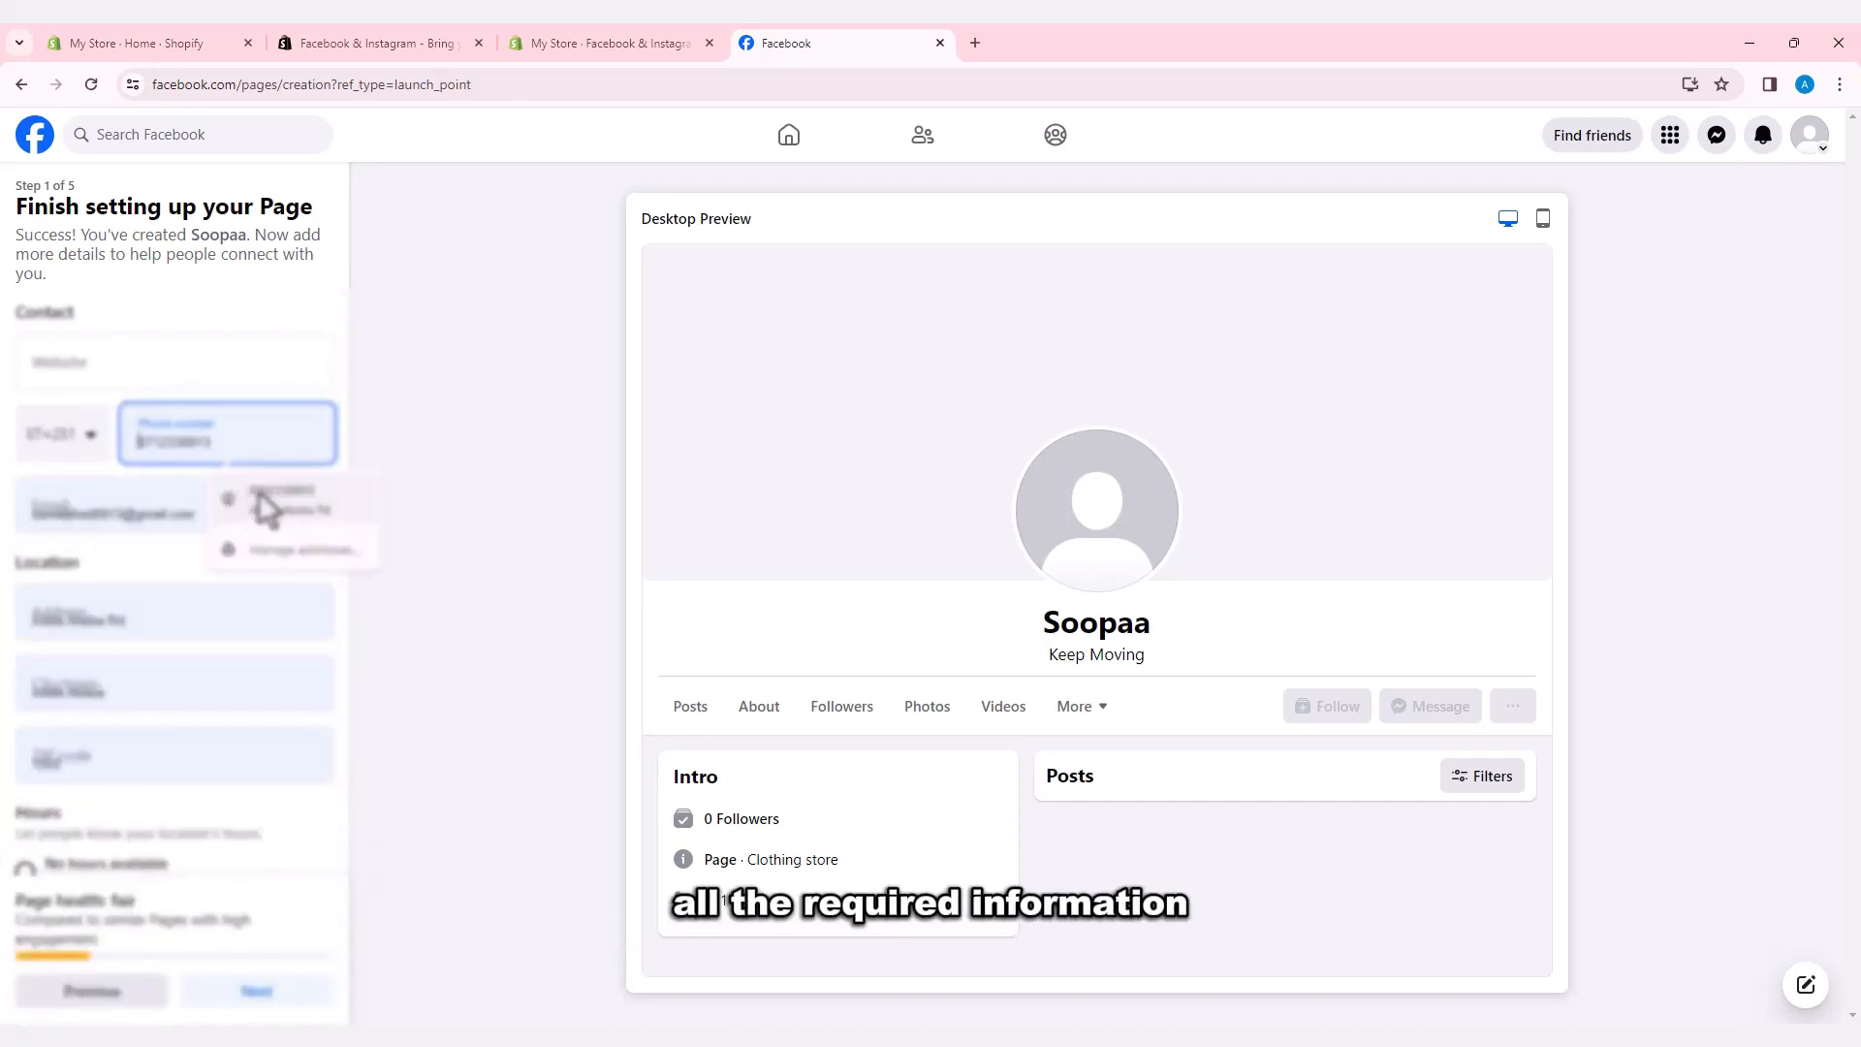
left_click(247, 506)
scroll(153, 696, "down", 1)
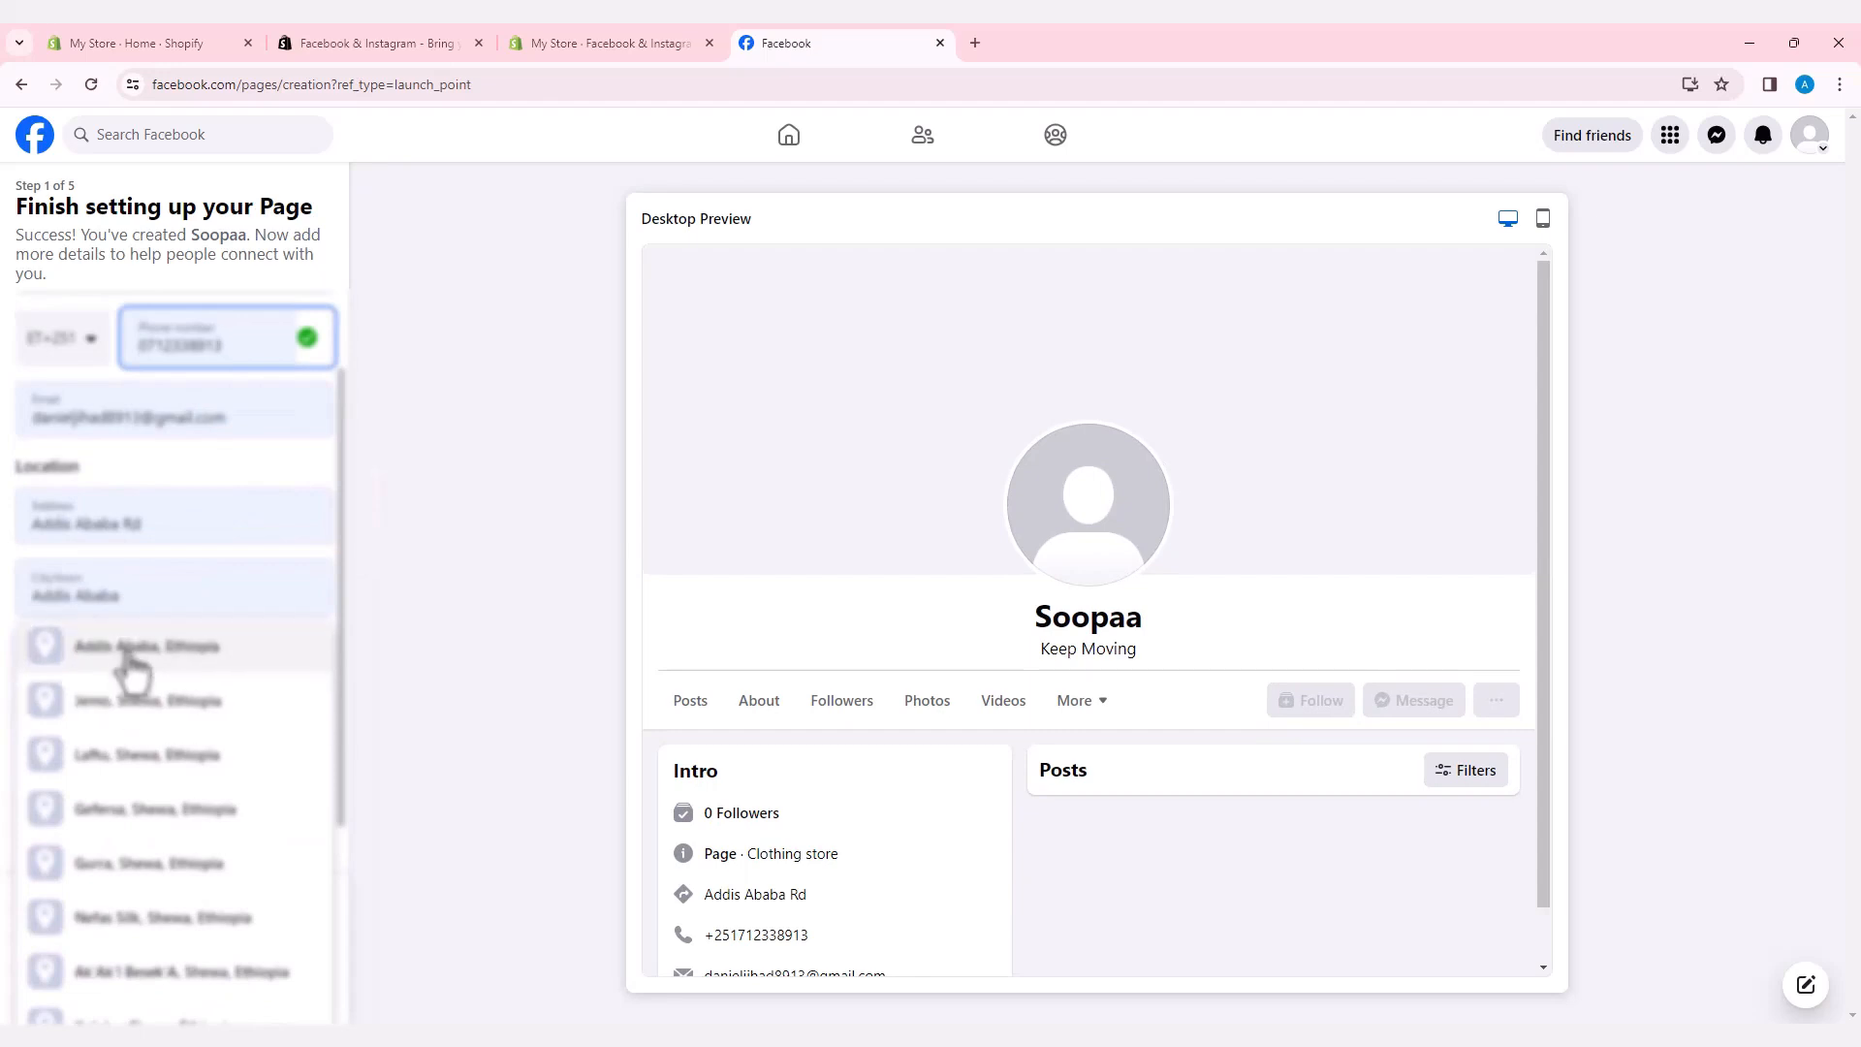
left_click(140, 647)
scroll(141, 797, "down", 1)
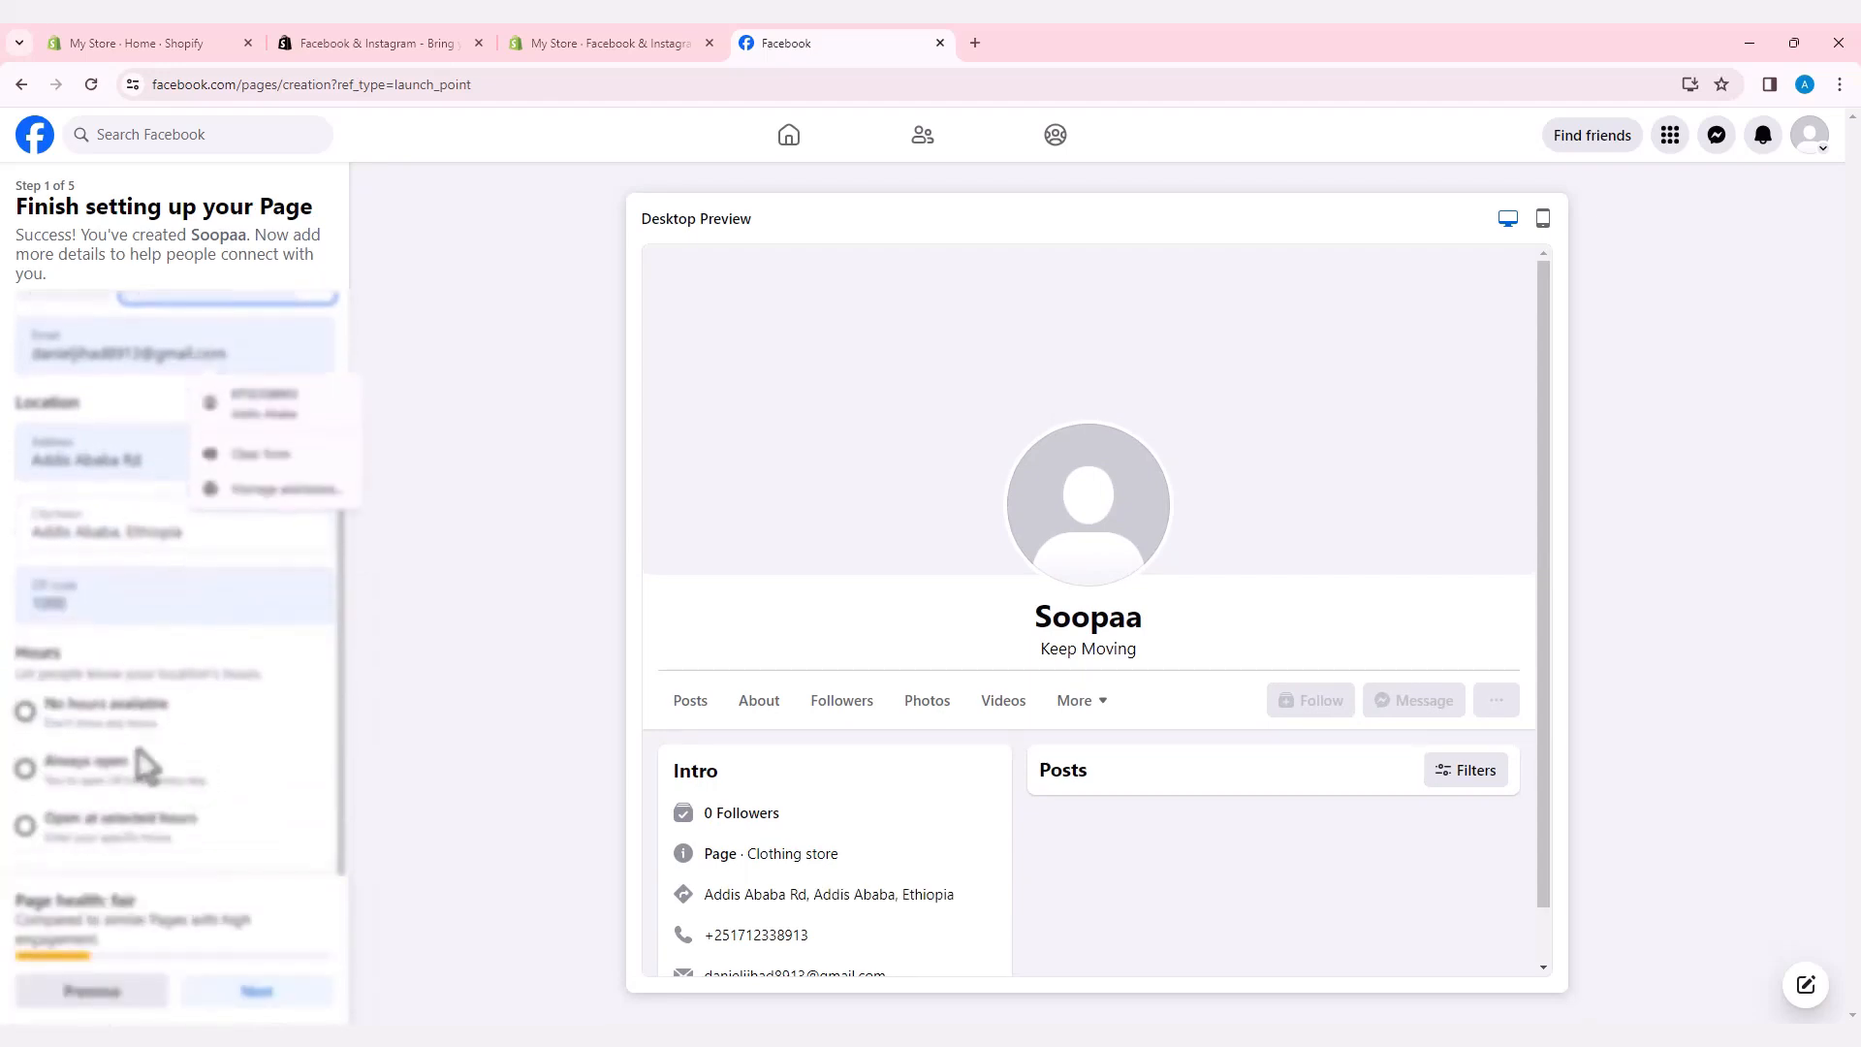
left_click(249, 990)
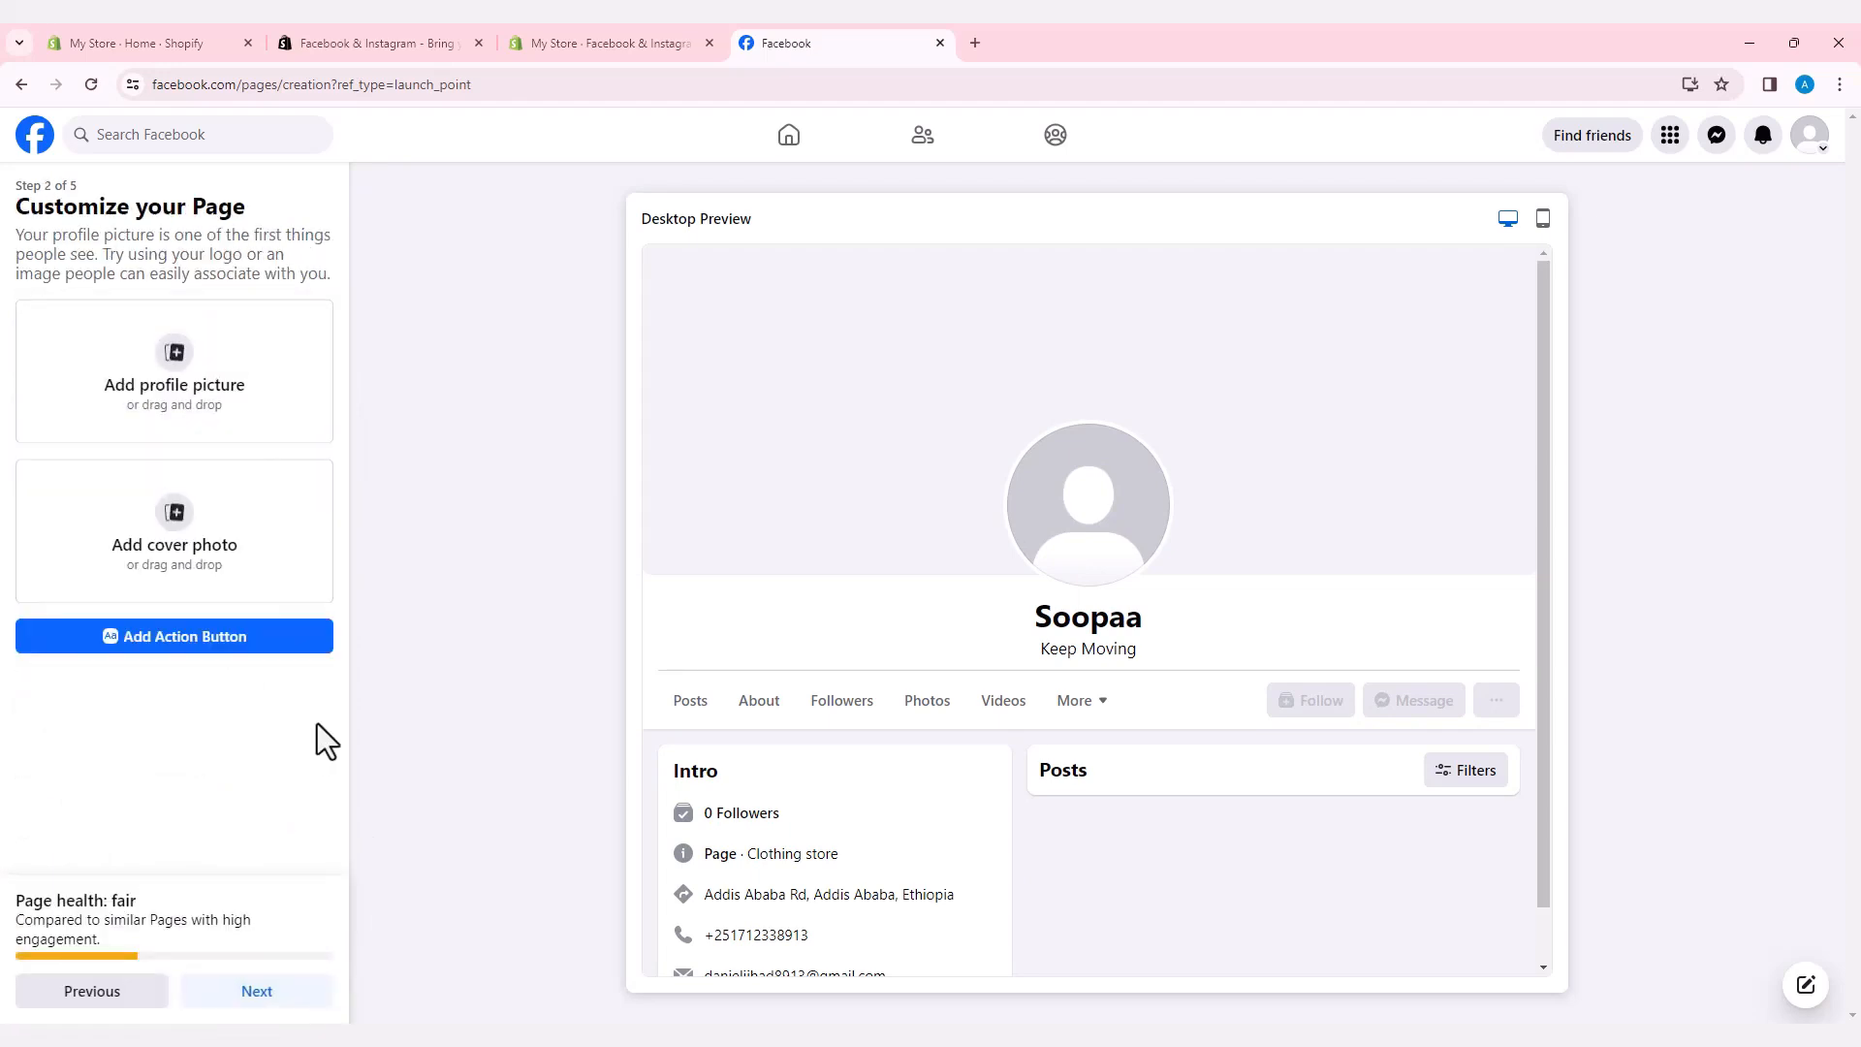
left_click(179, 380)
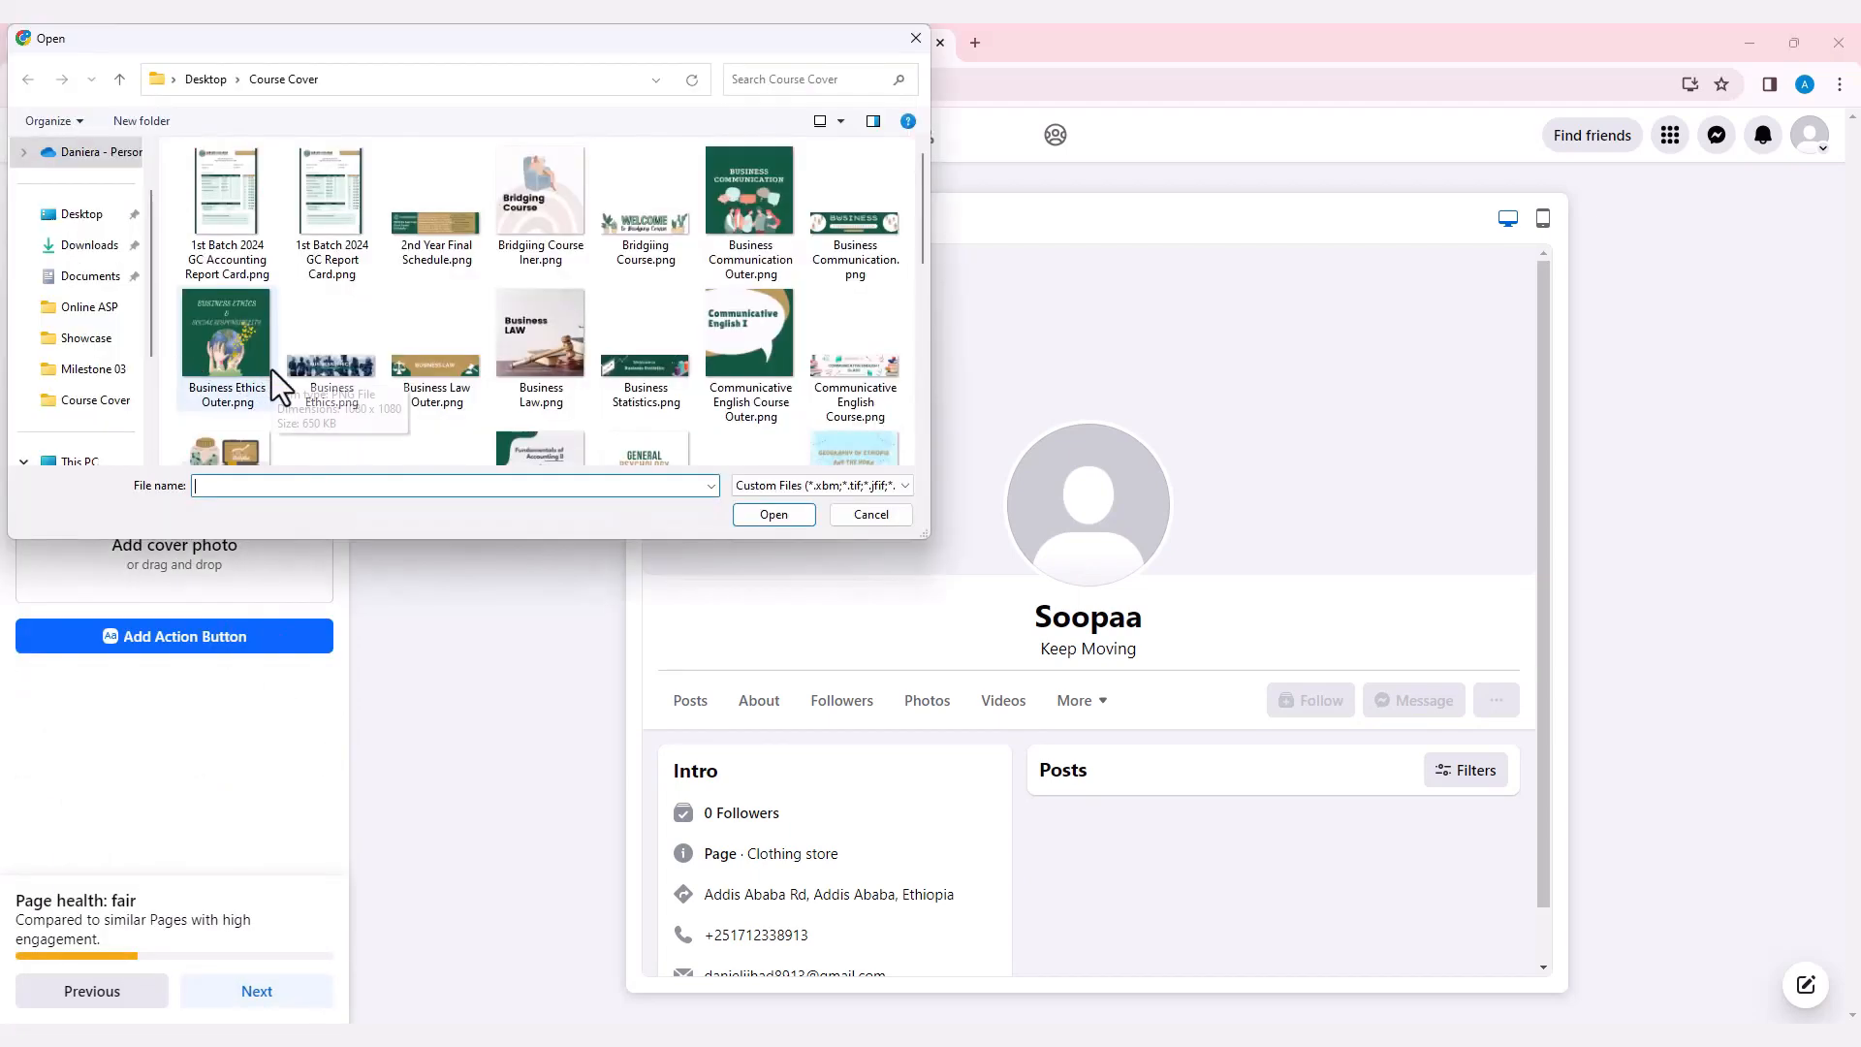
left_click(219, 360)
left_click(764, 519)
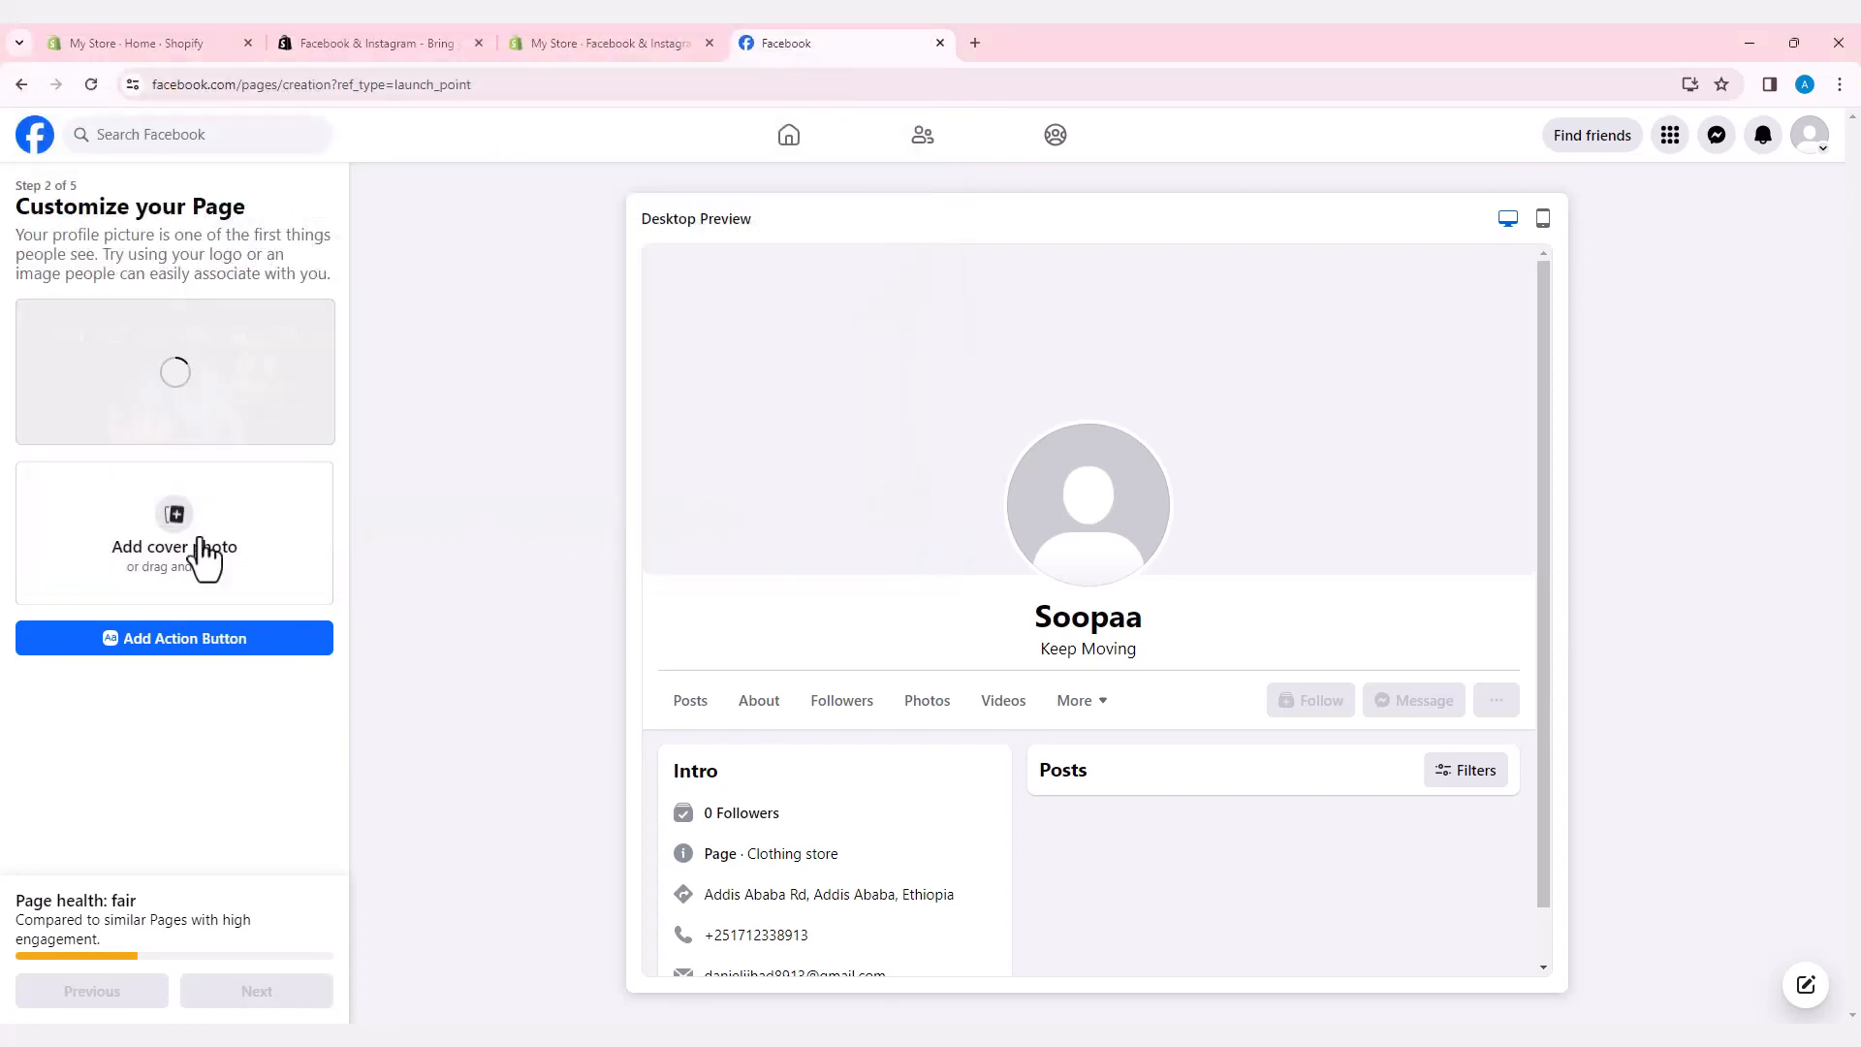
Upload Shopify Store.png from the Course Cover folder as the Page's cover photo.
left_click(177, 515)
scroll(679, 407, "down", 2)
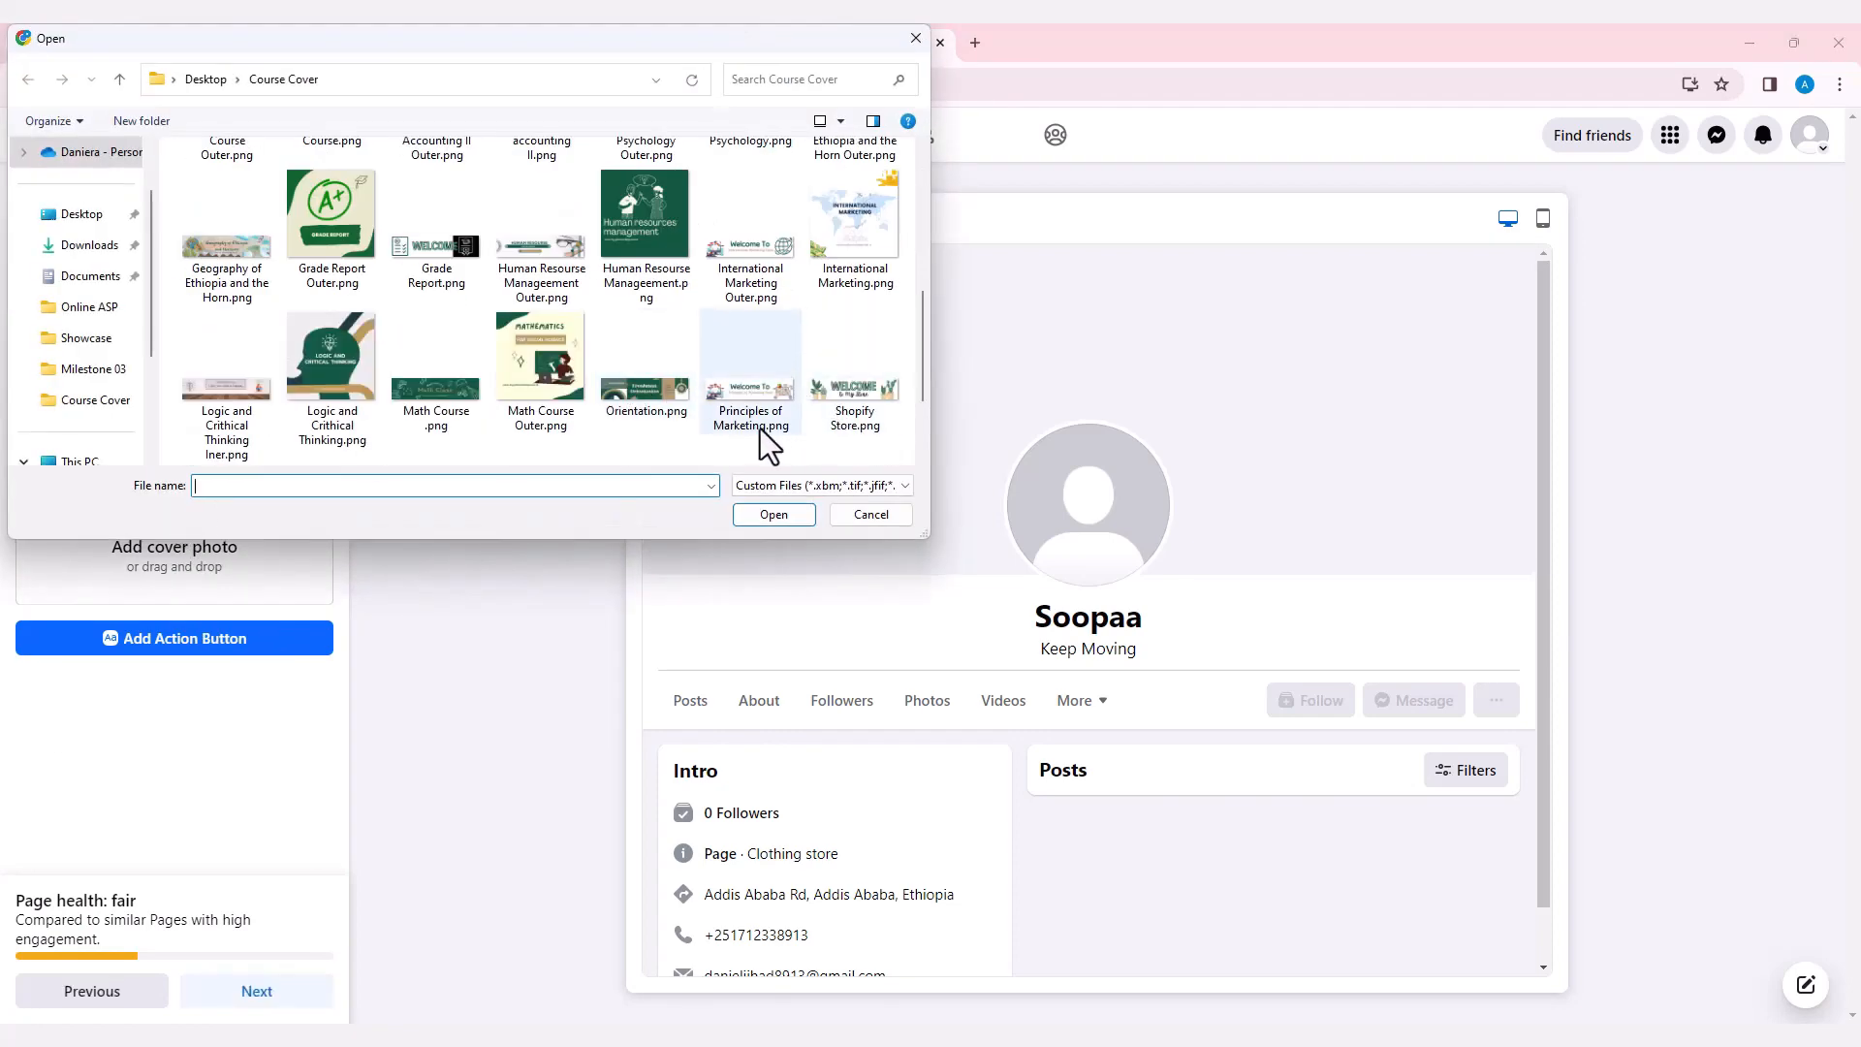
left_click(835, 416)
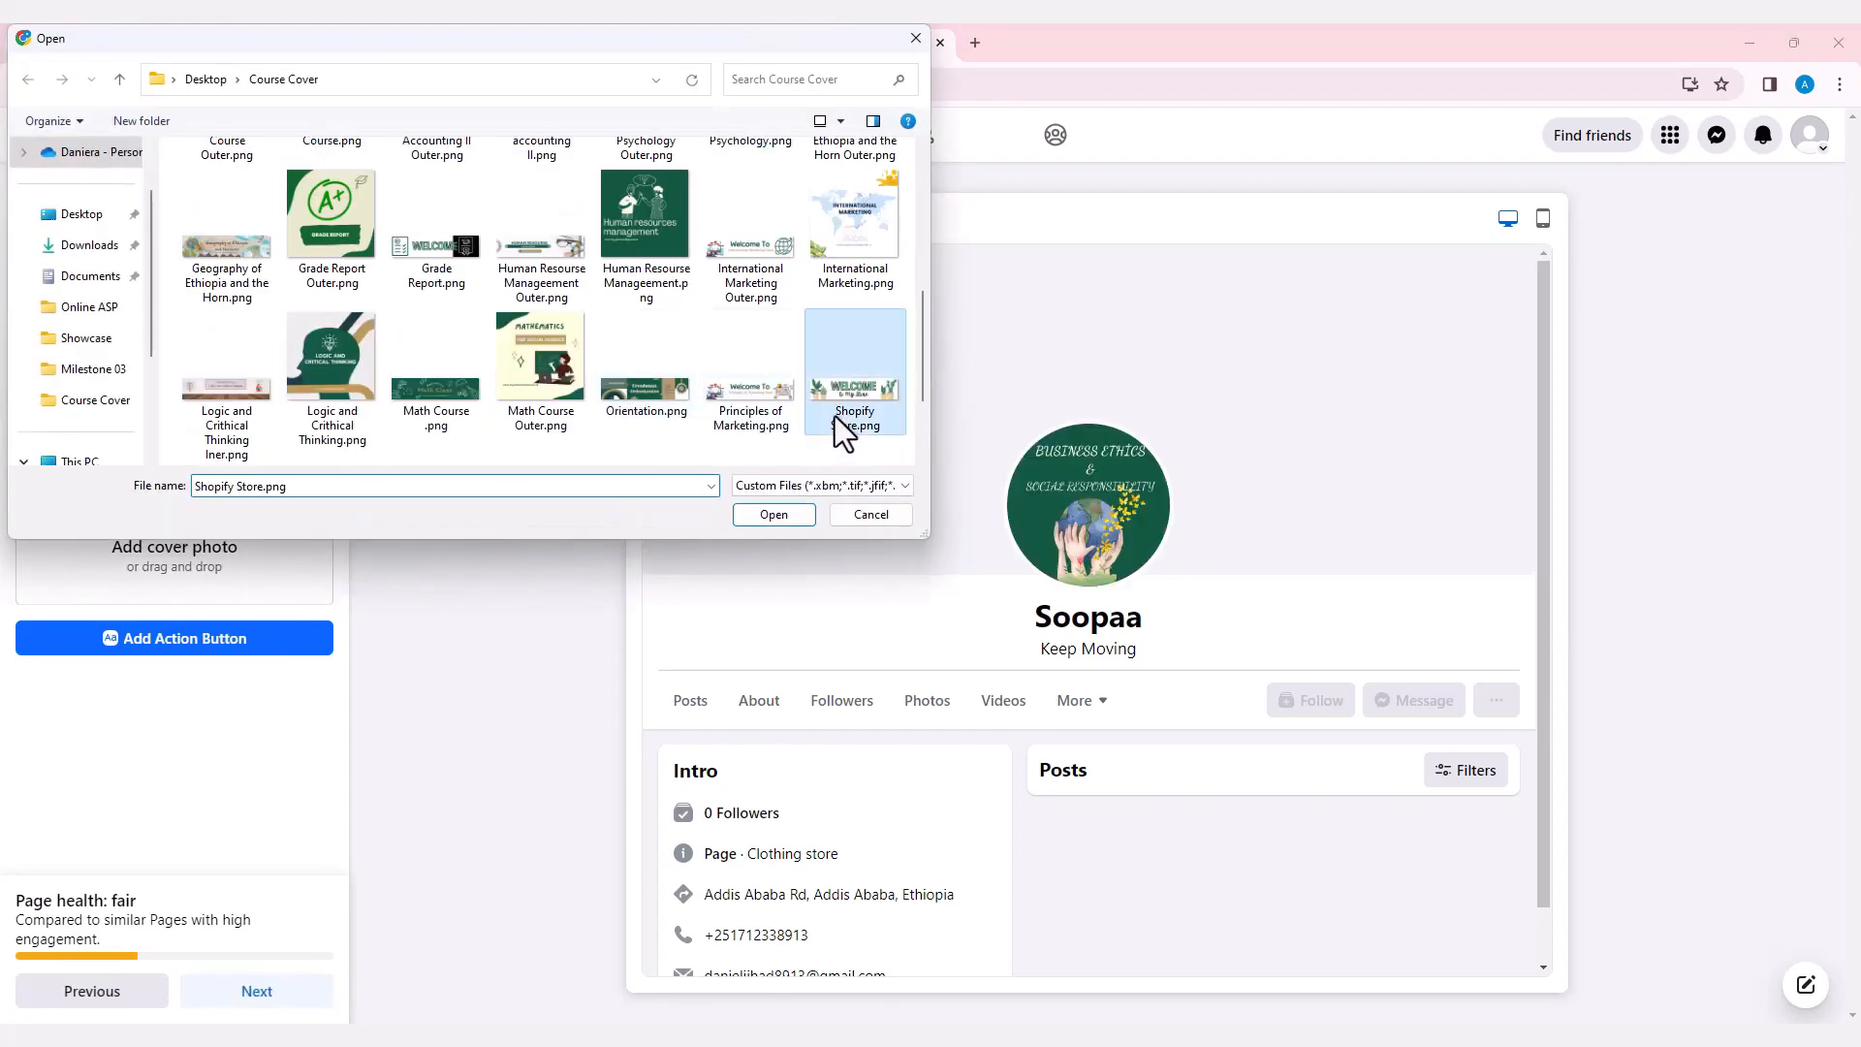
left_click(773, 515)
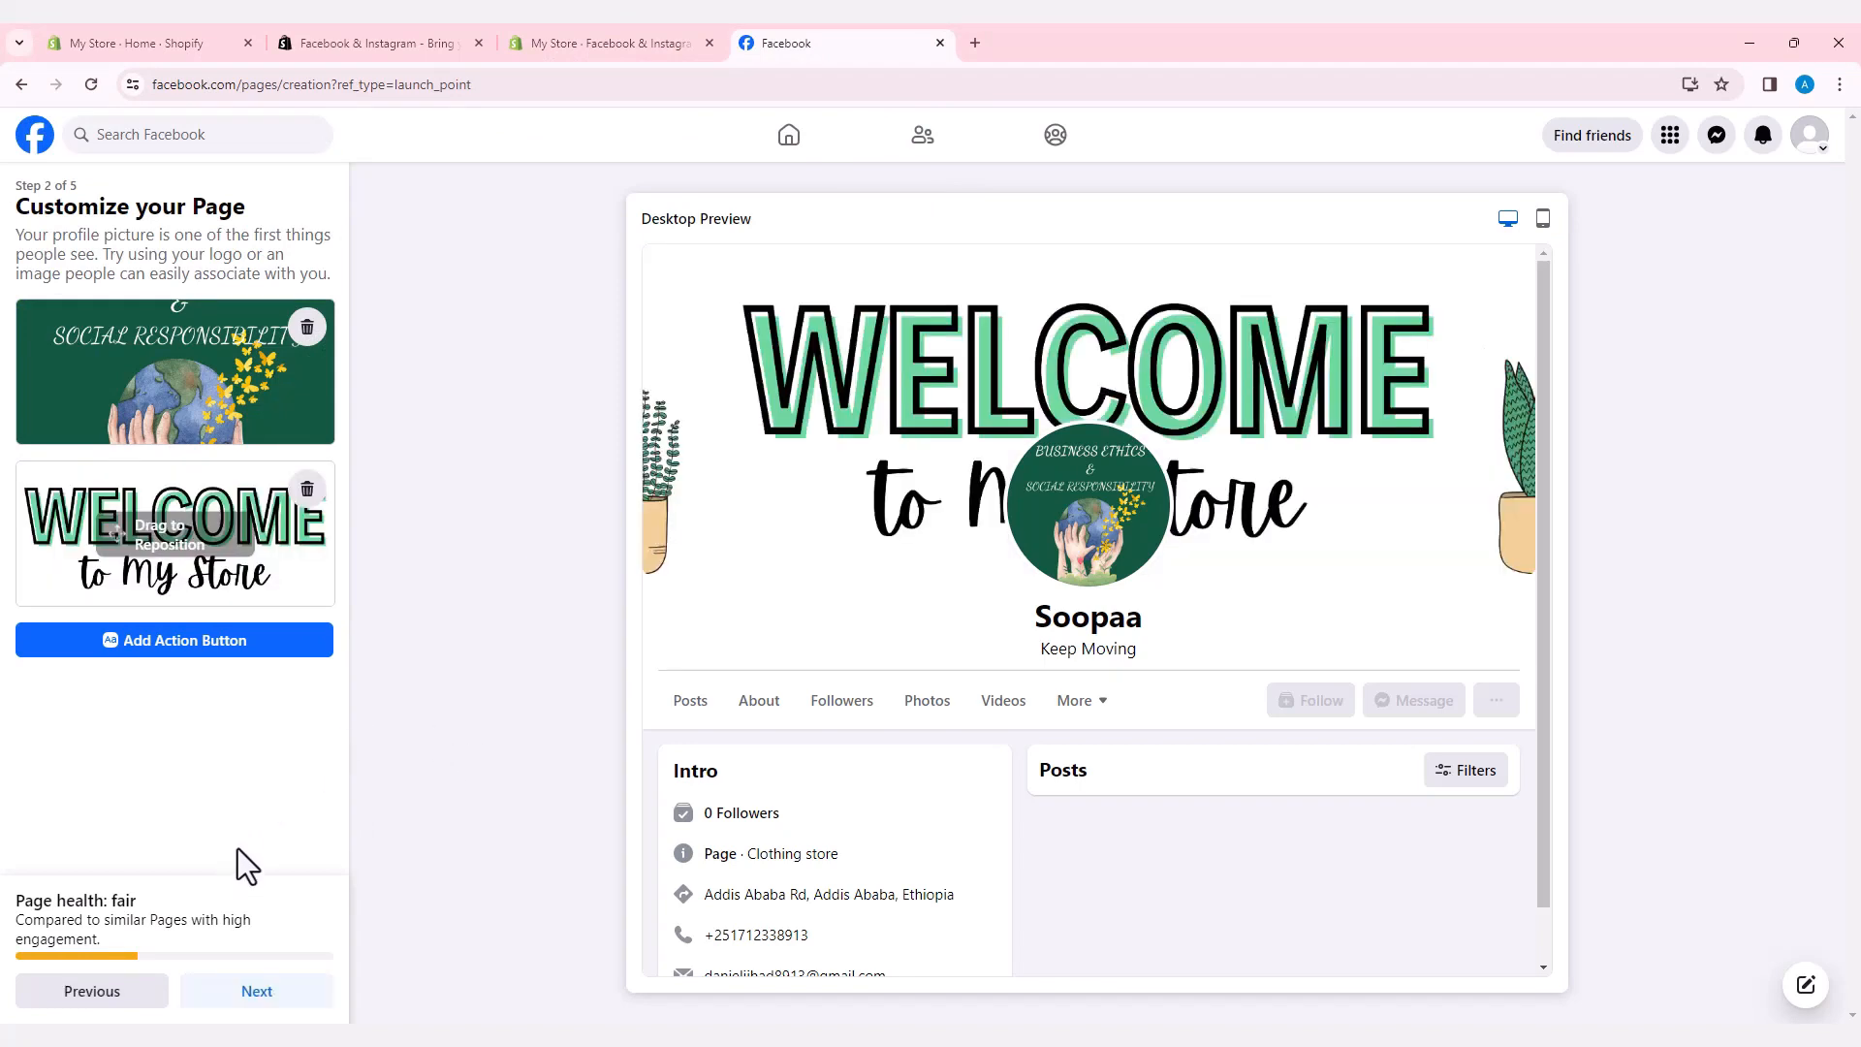
Finish creating the Facebook Page, skipping the WhatsApp connection and keeping the notification and marketing email options on.
left_click(257, 988)
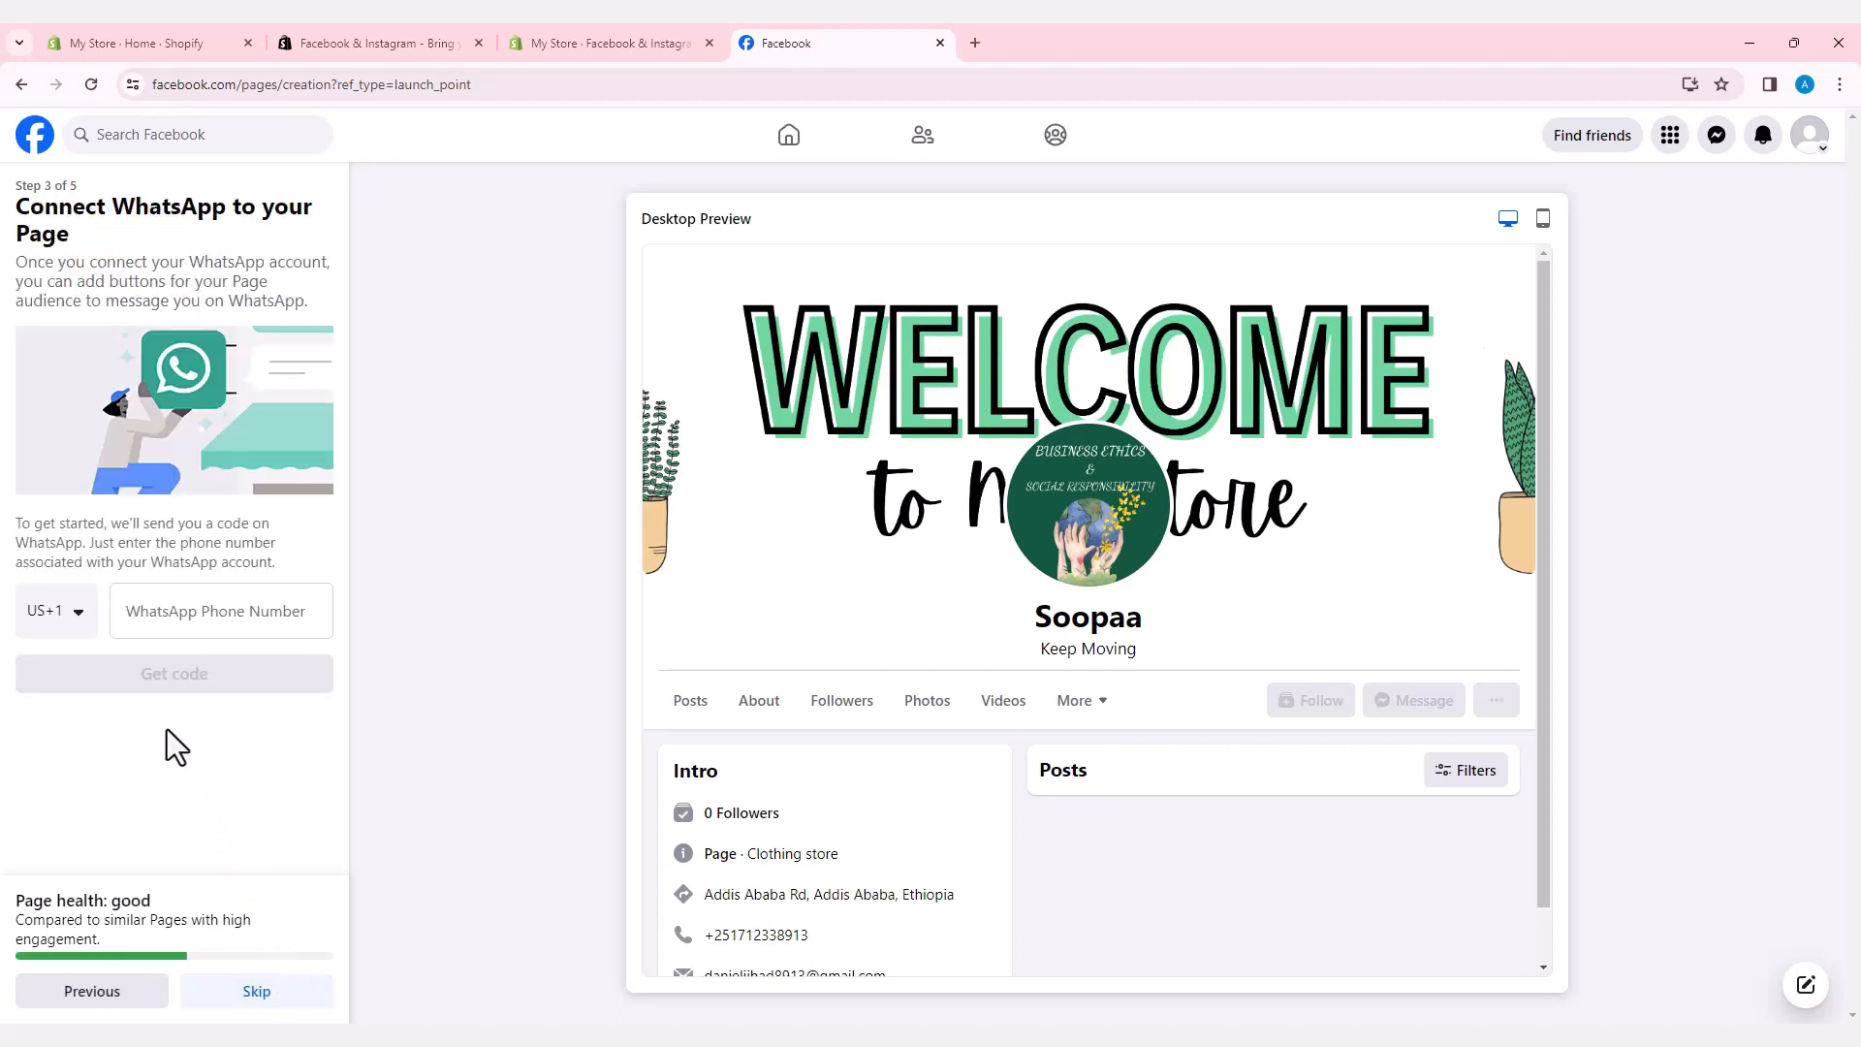
left_click(257, 991)
left_click(260, 998)
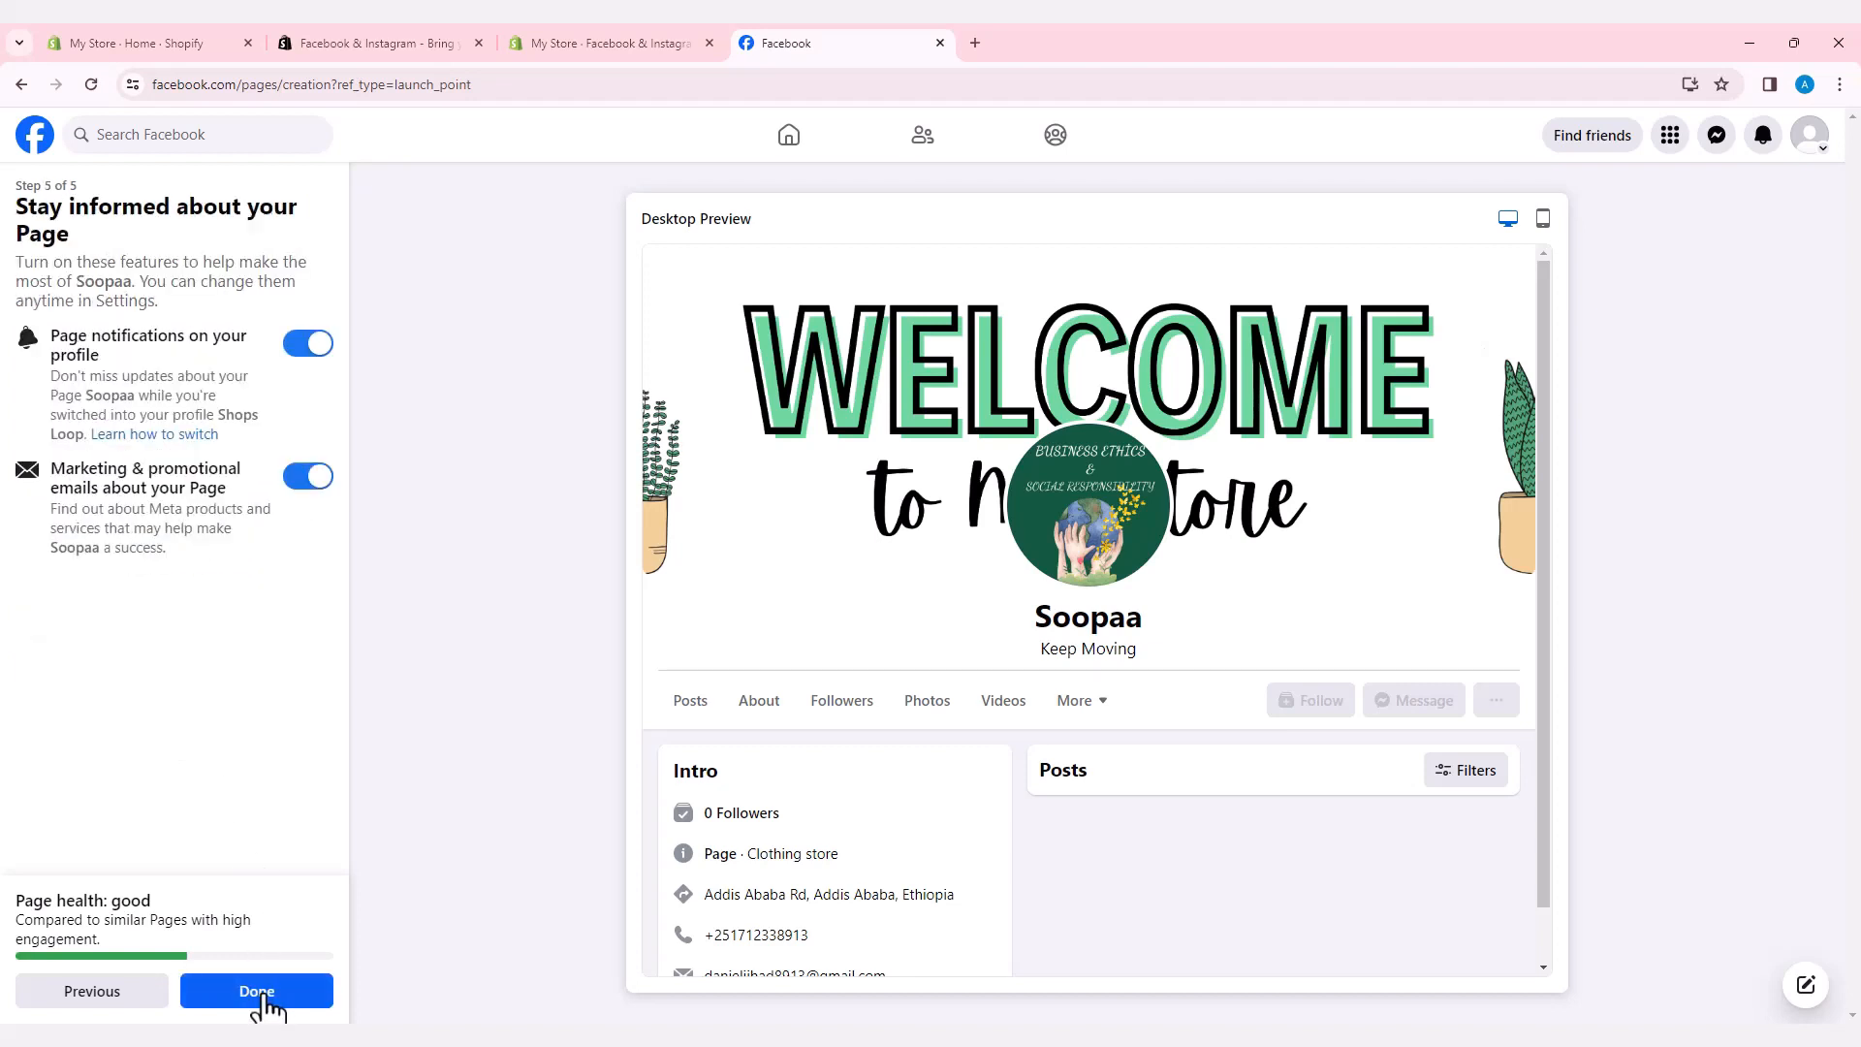
left_click(260, 999)
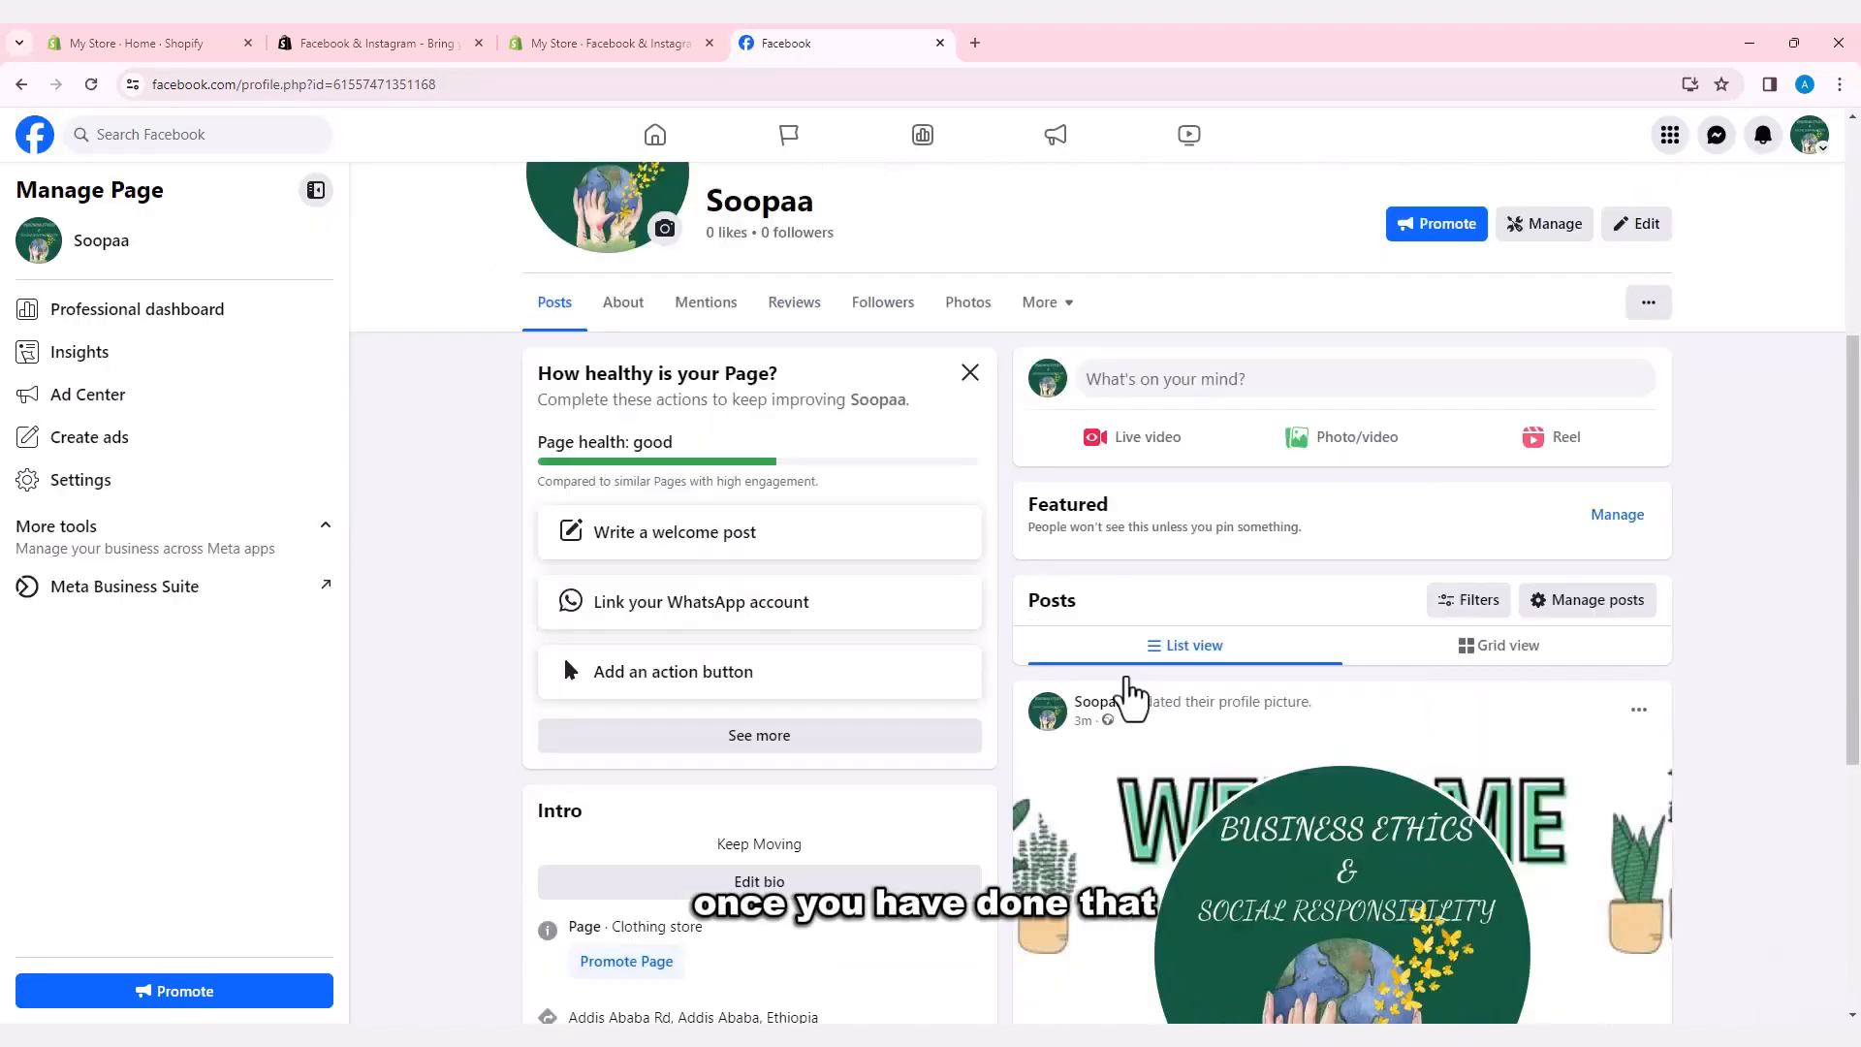
scroll(1126, 676, "down", 6)
scroll(1126, 677, "up", 10)
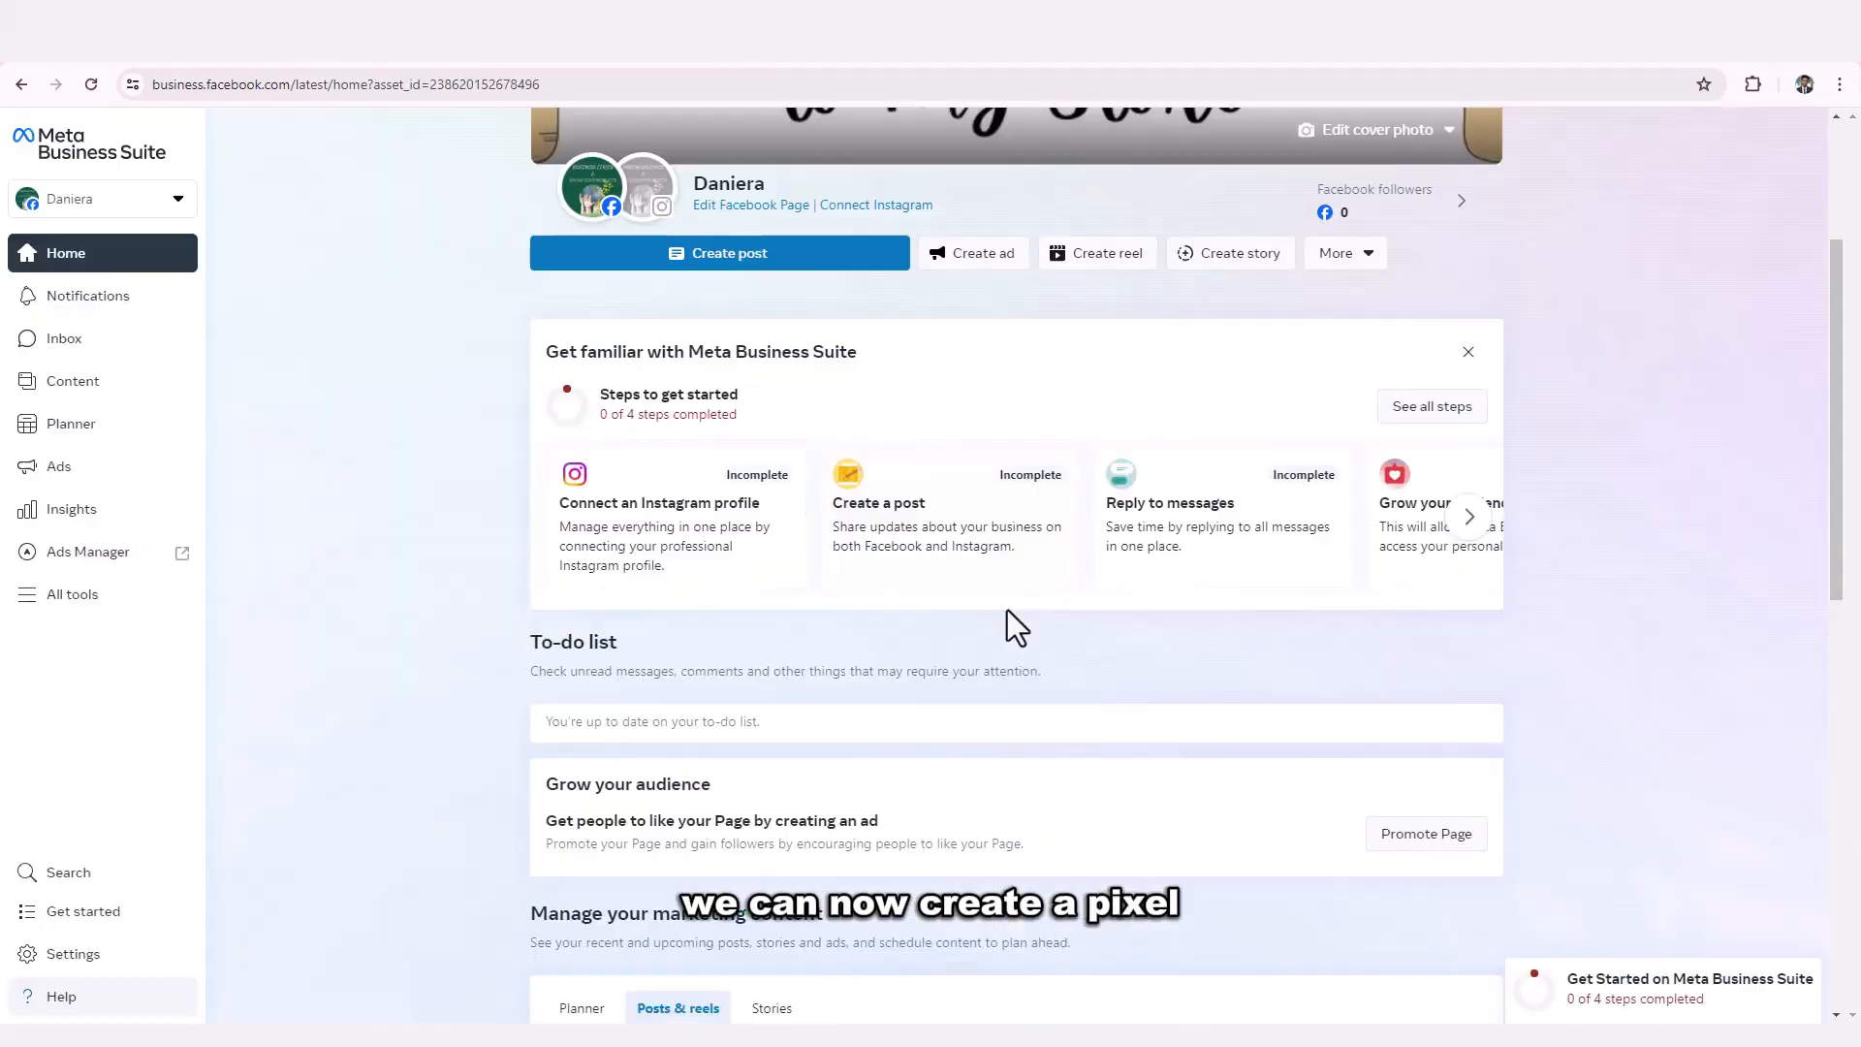
Switch to Meta Business Suite and open the settings from its full list of tools.
scroll(1082, 662, "up", 3)
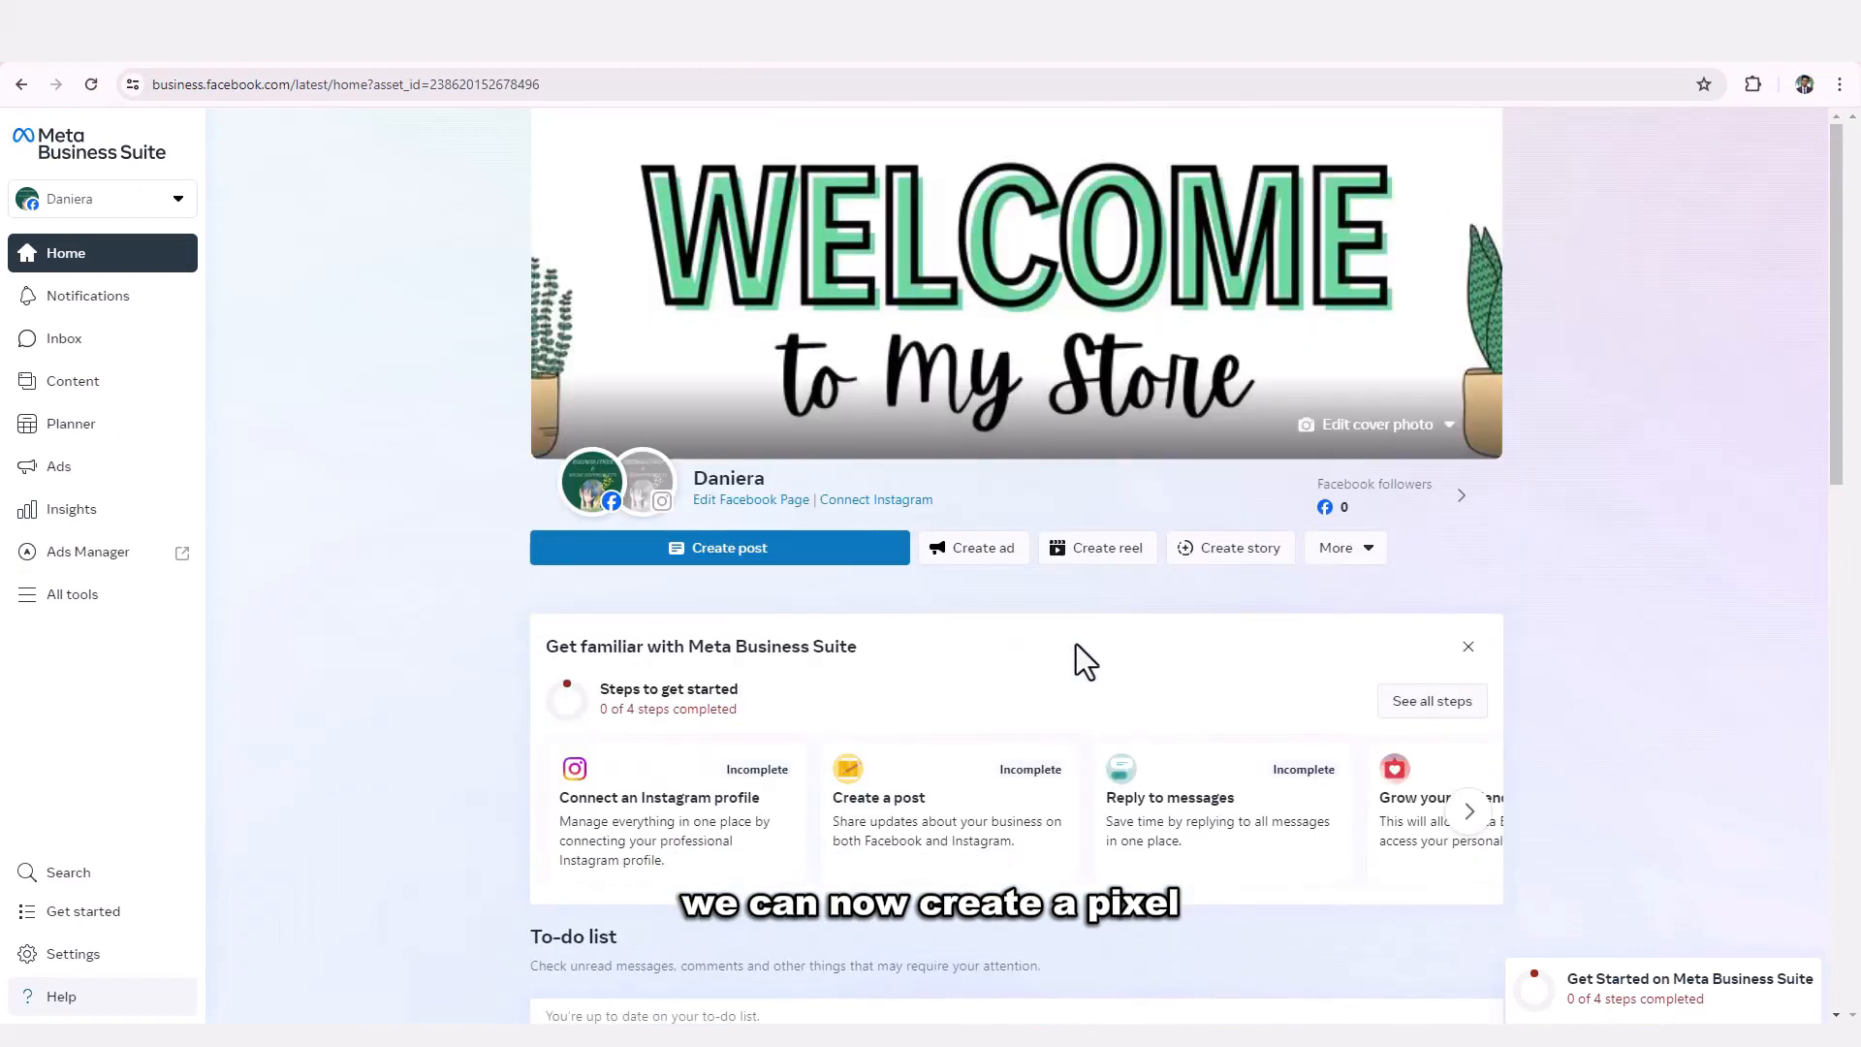
left_click(77, 595)
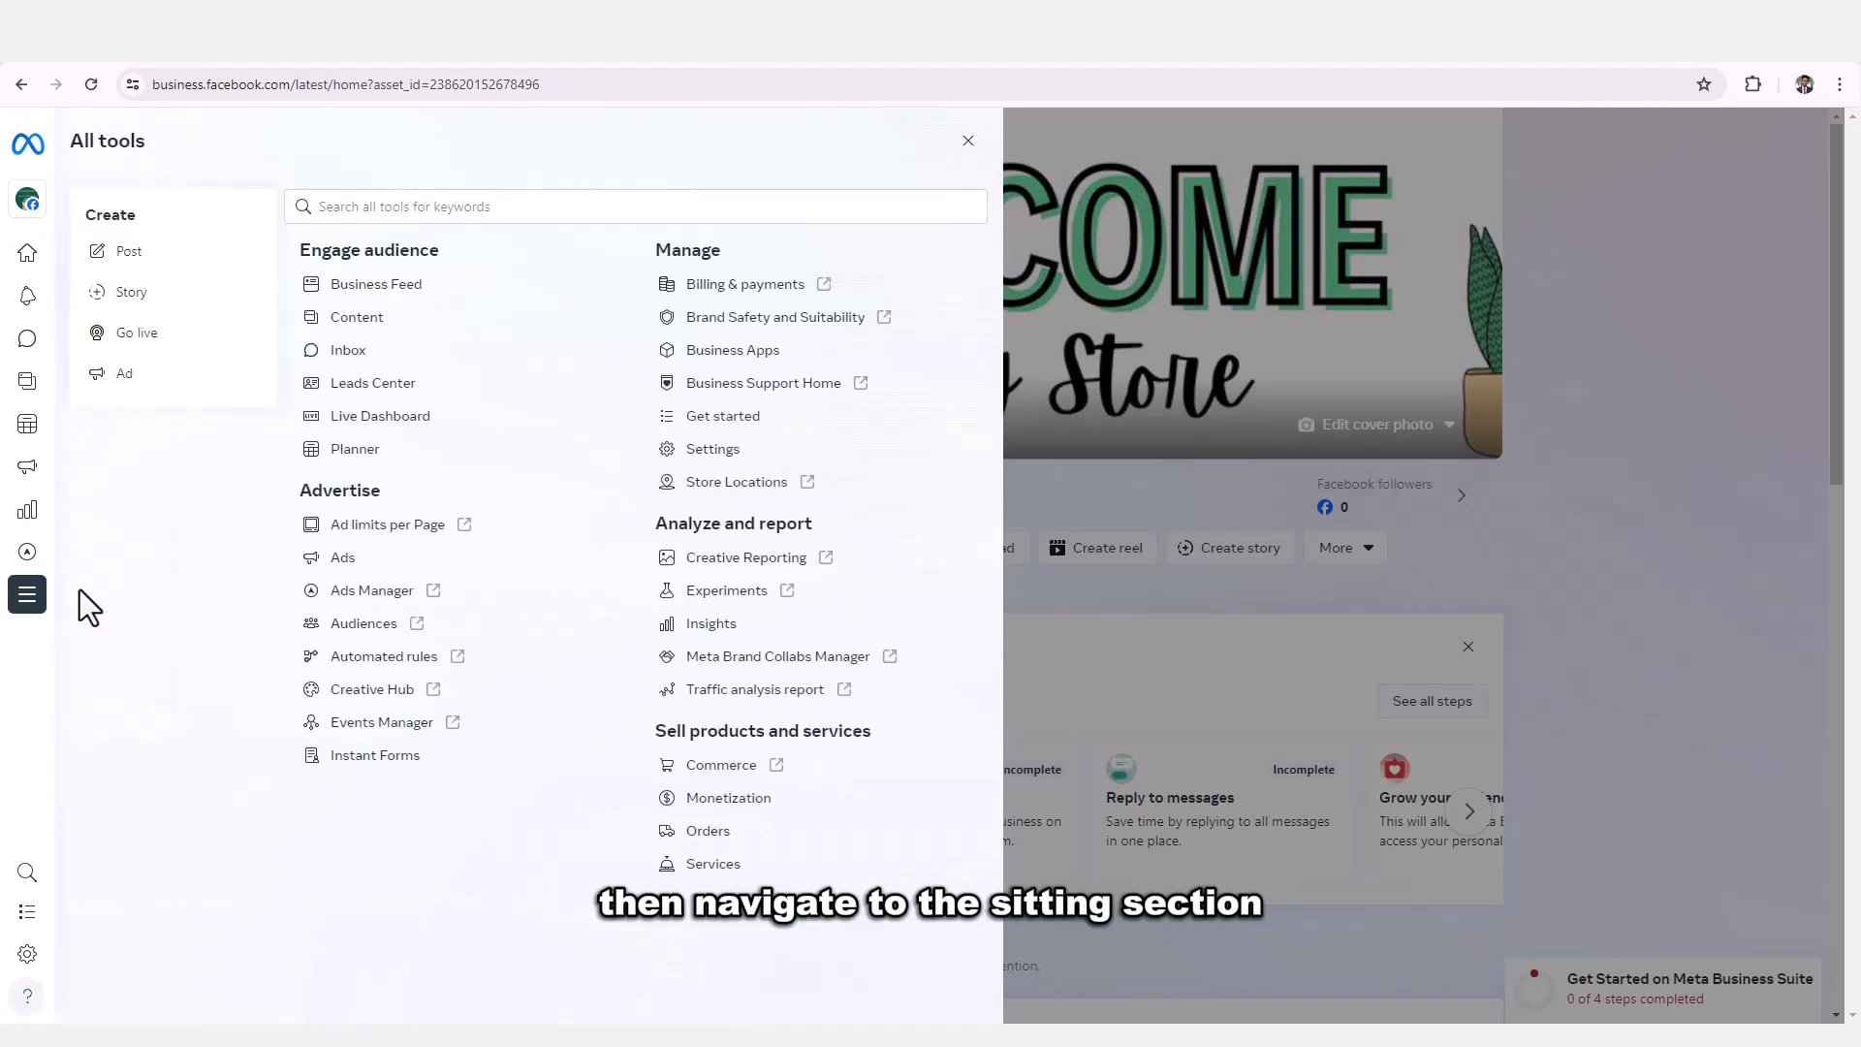
left_click(725, 453)
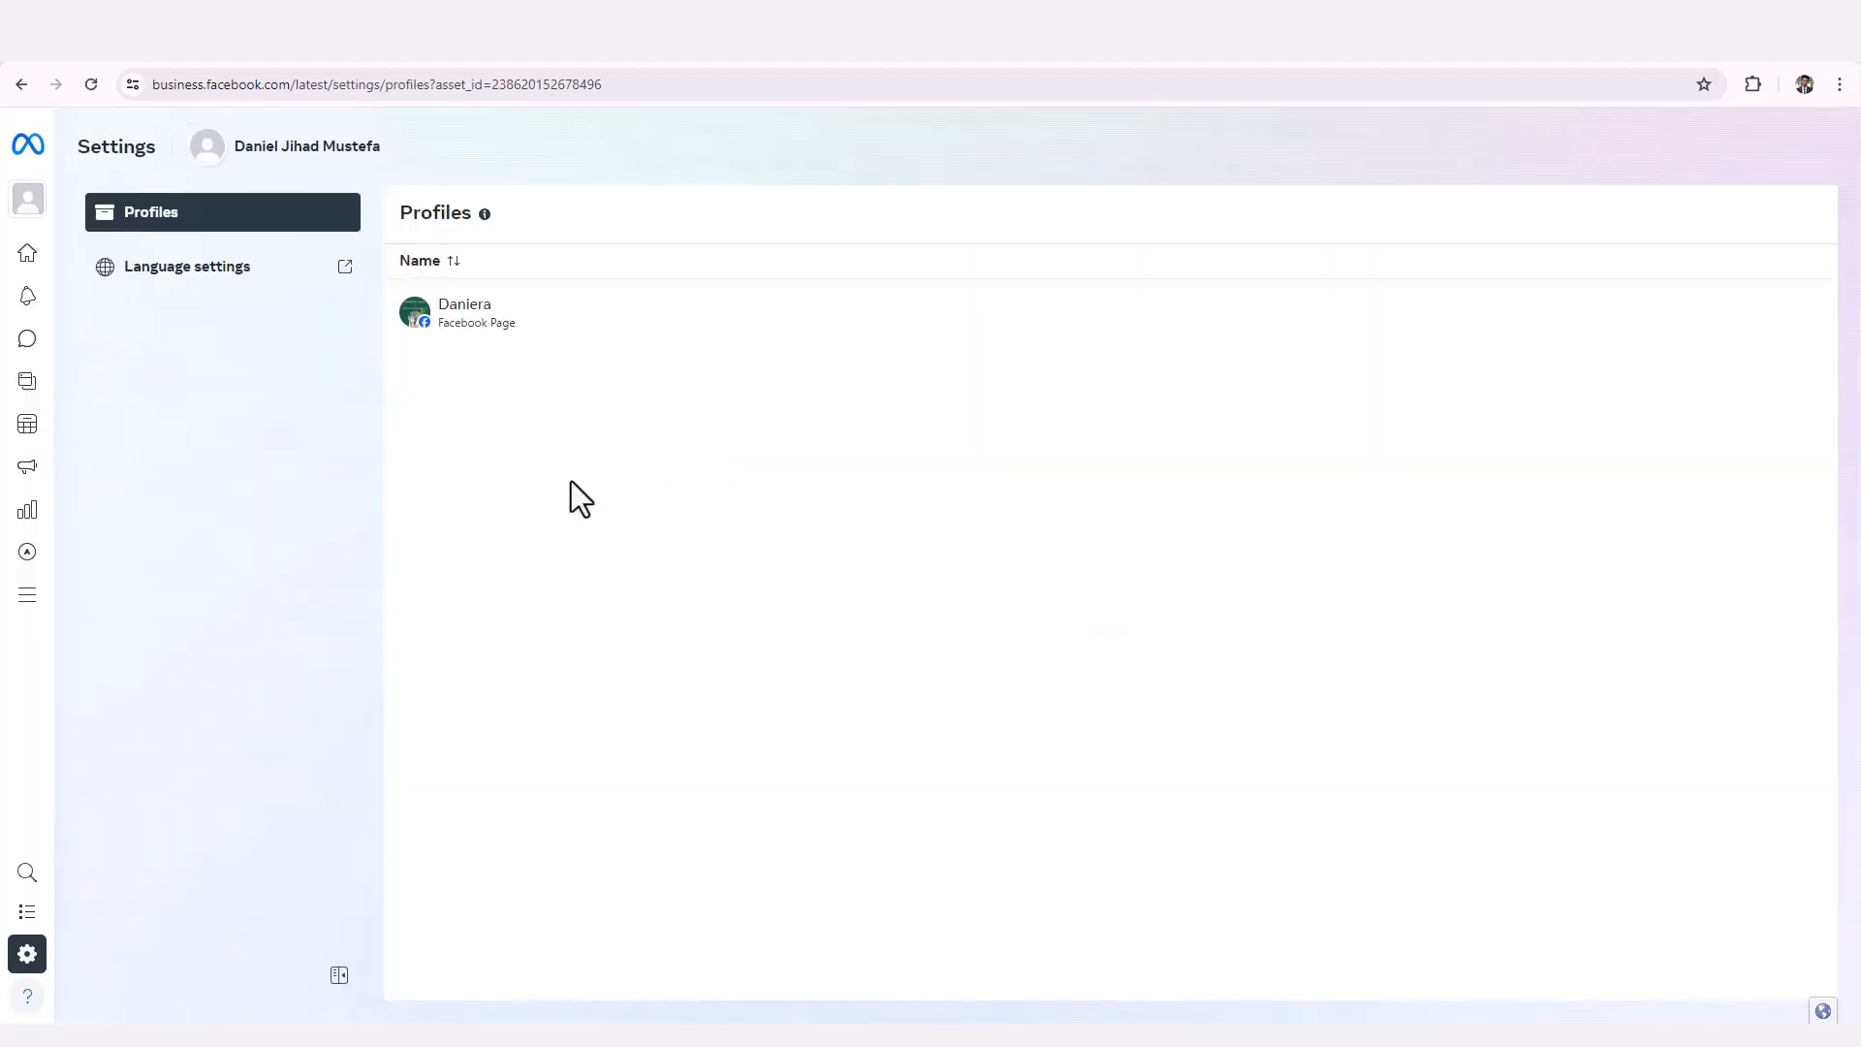
Search Meta Business Suite for "Pixels" and open the Pixel ID help article.
left_click(33, 877)
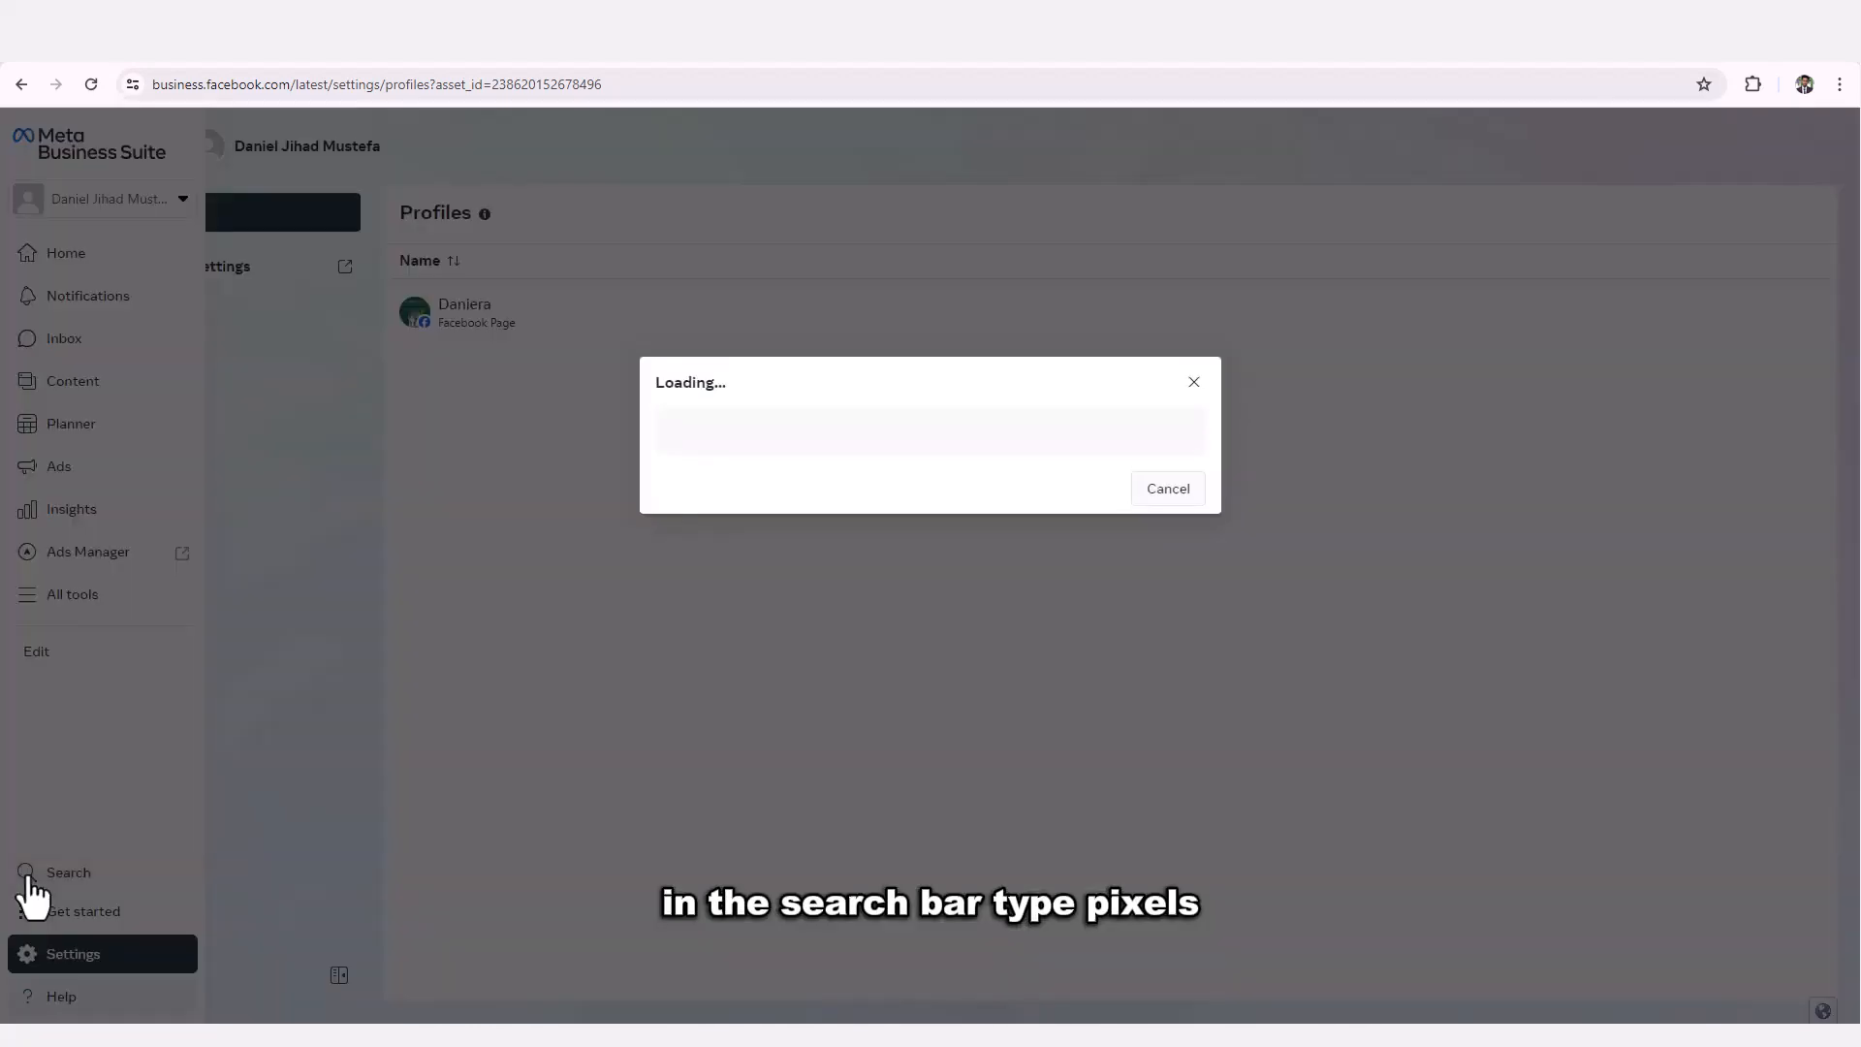
left_click(725, 375)
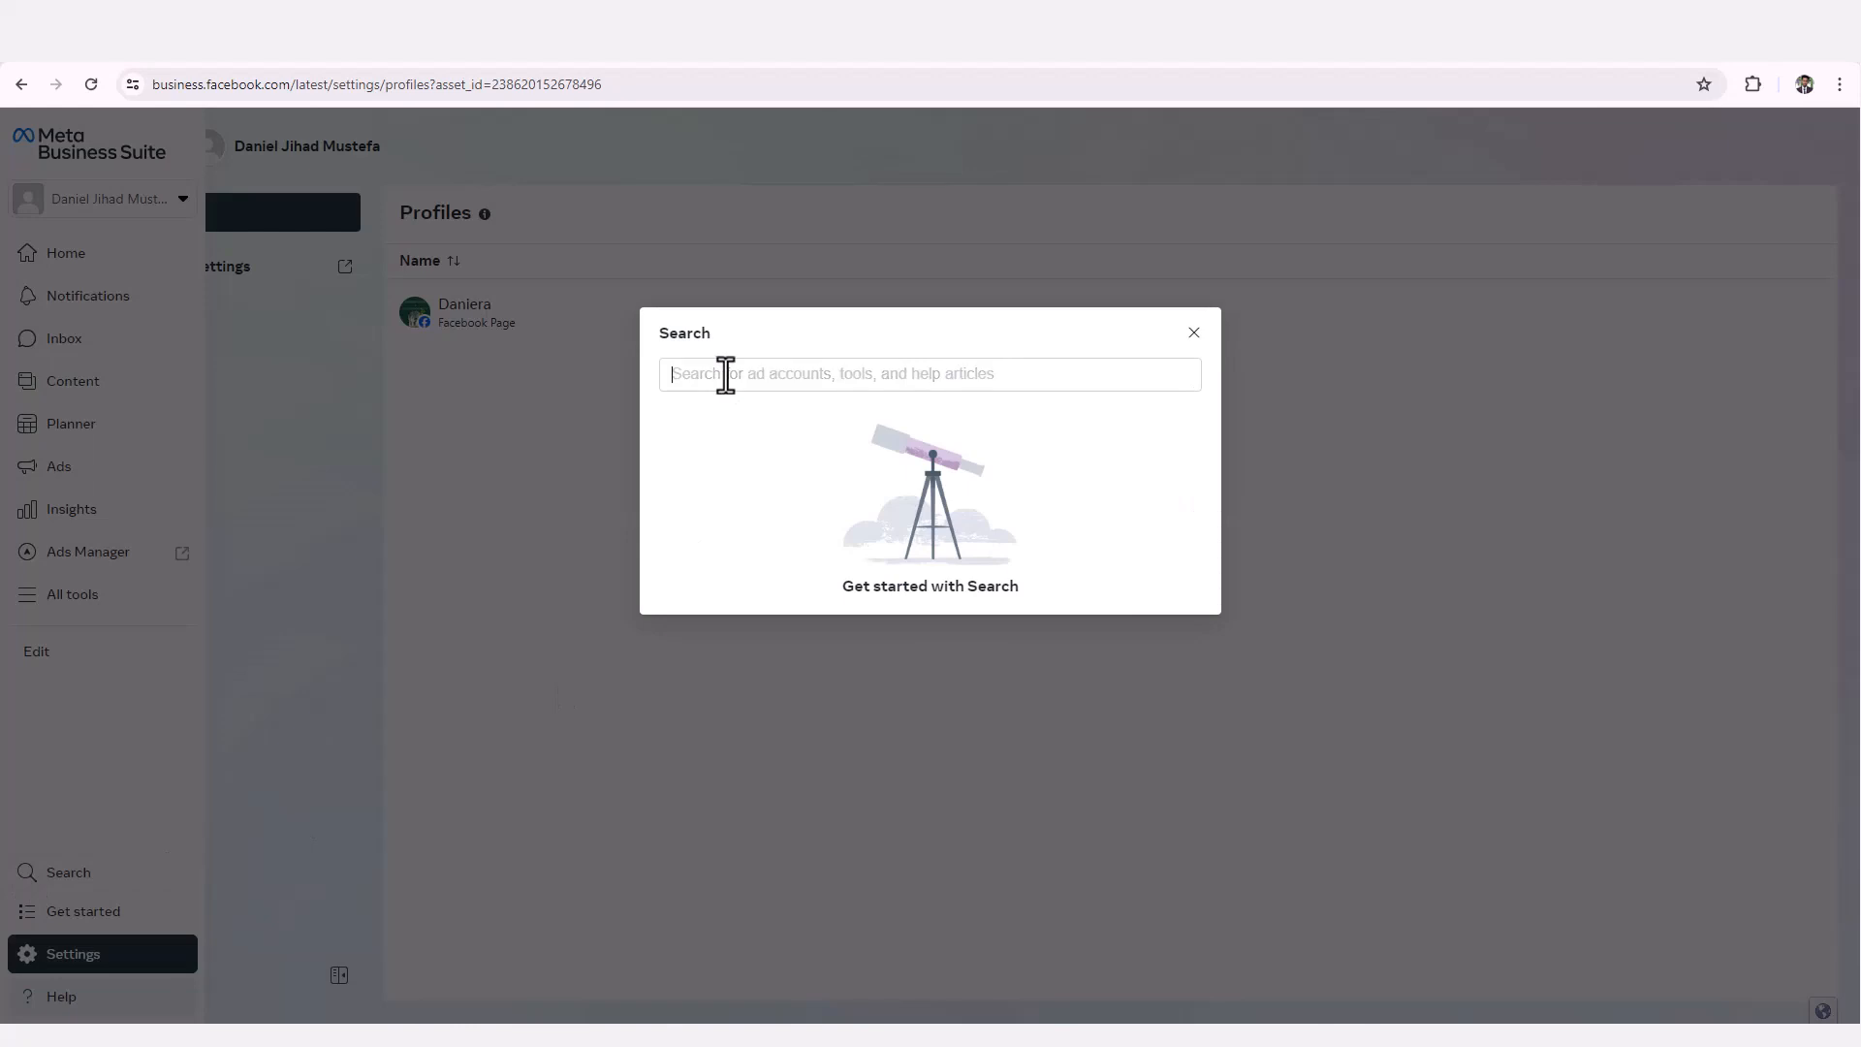
type("Pl")
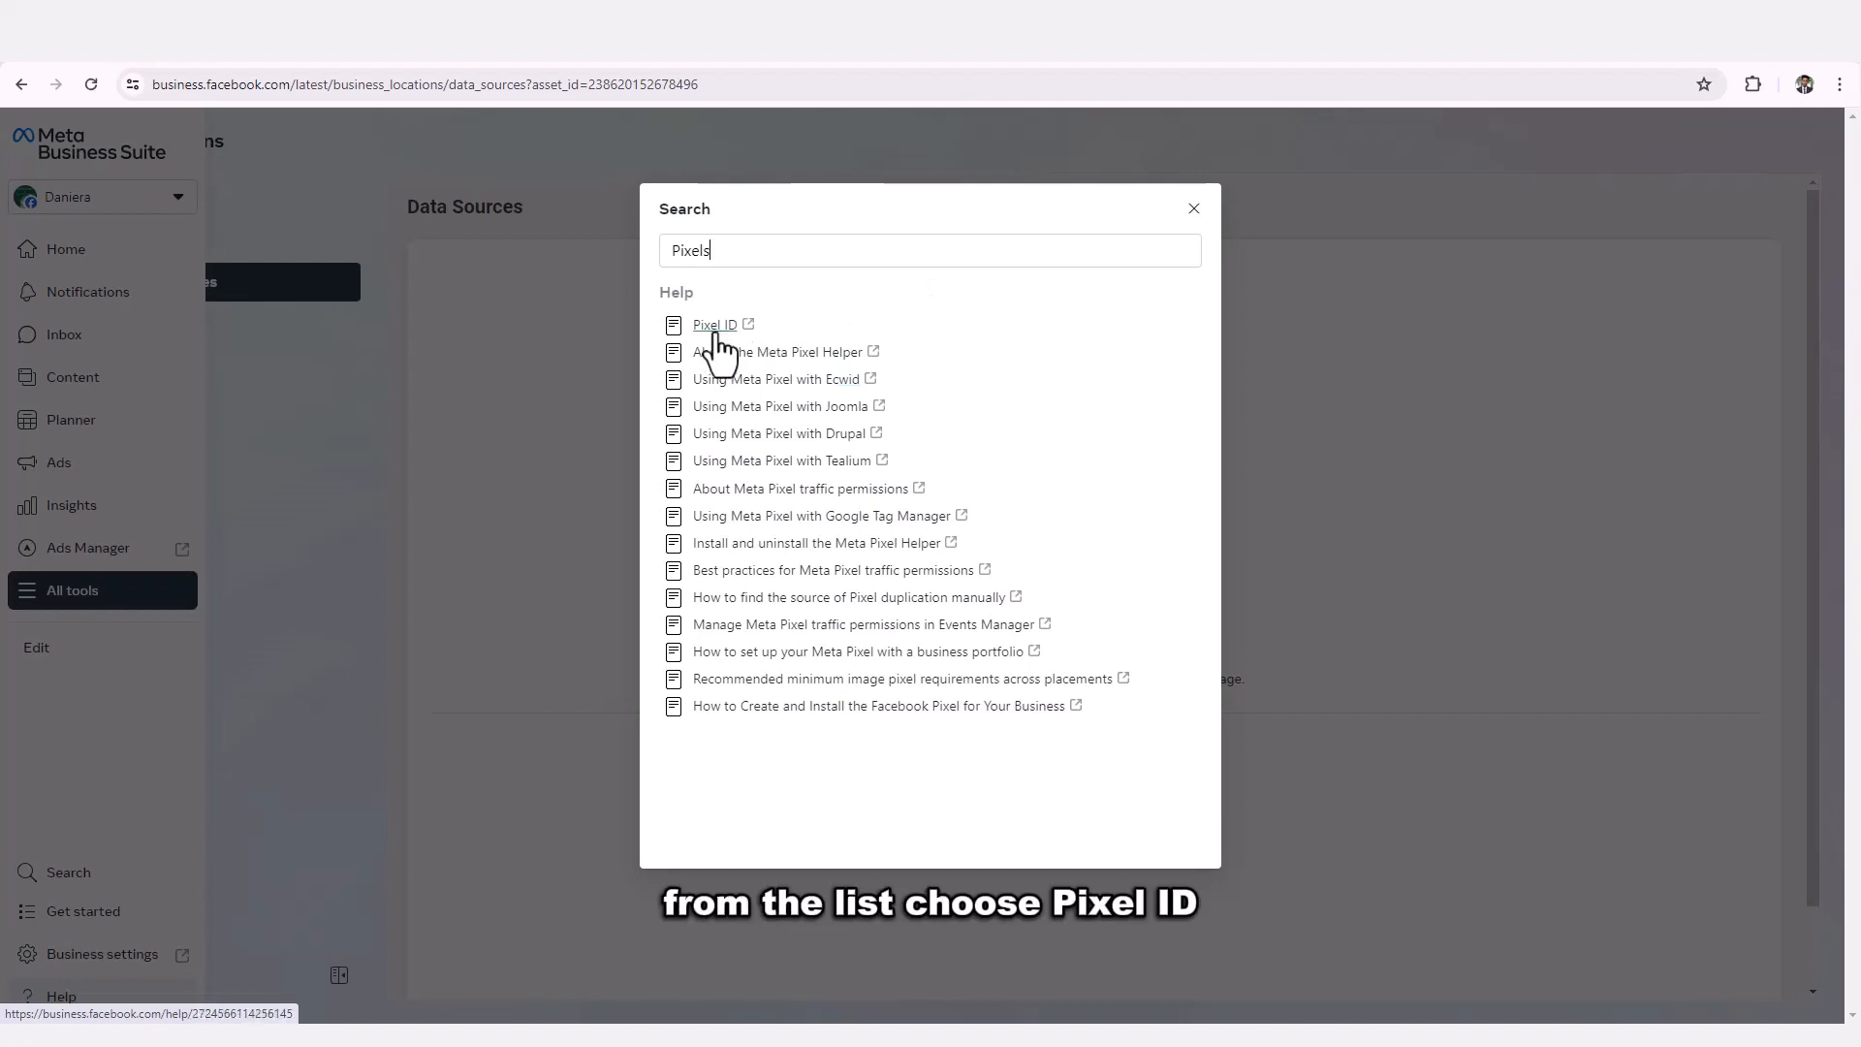
left_click(714, 330)
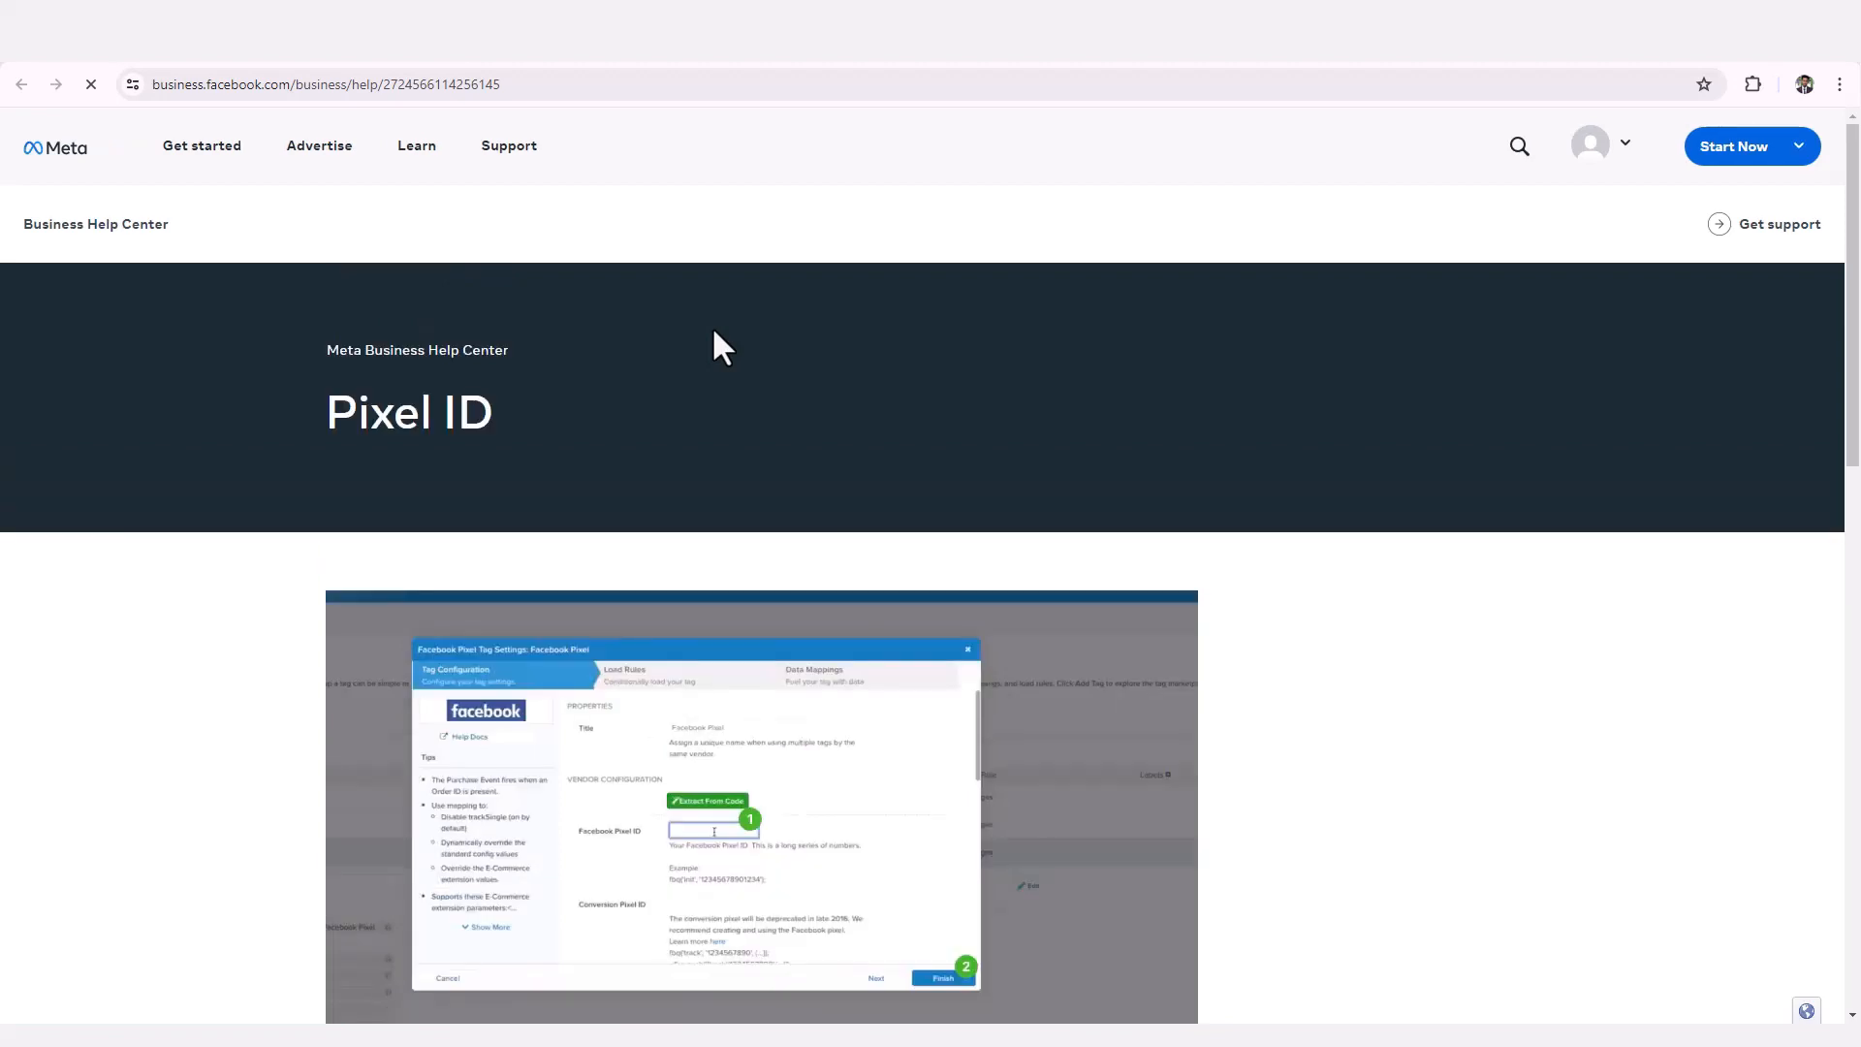
Go from the help article to Ads Manager and create a Sales campaign with the Advantage+ shopping campaign setup.
left_click(1744, 153)
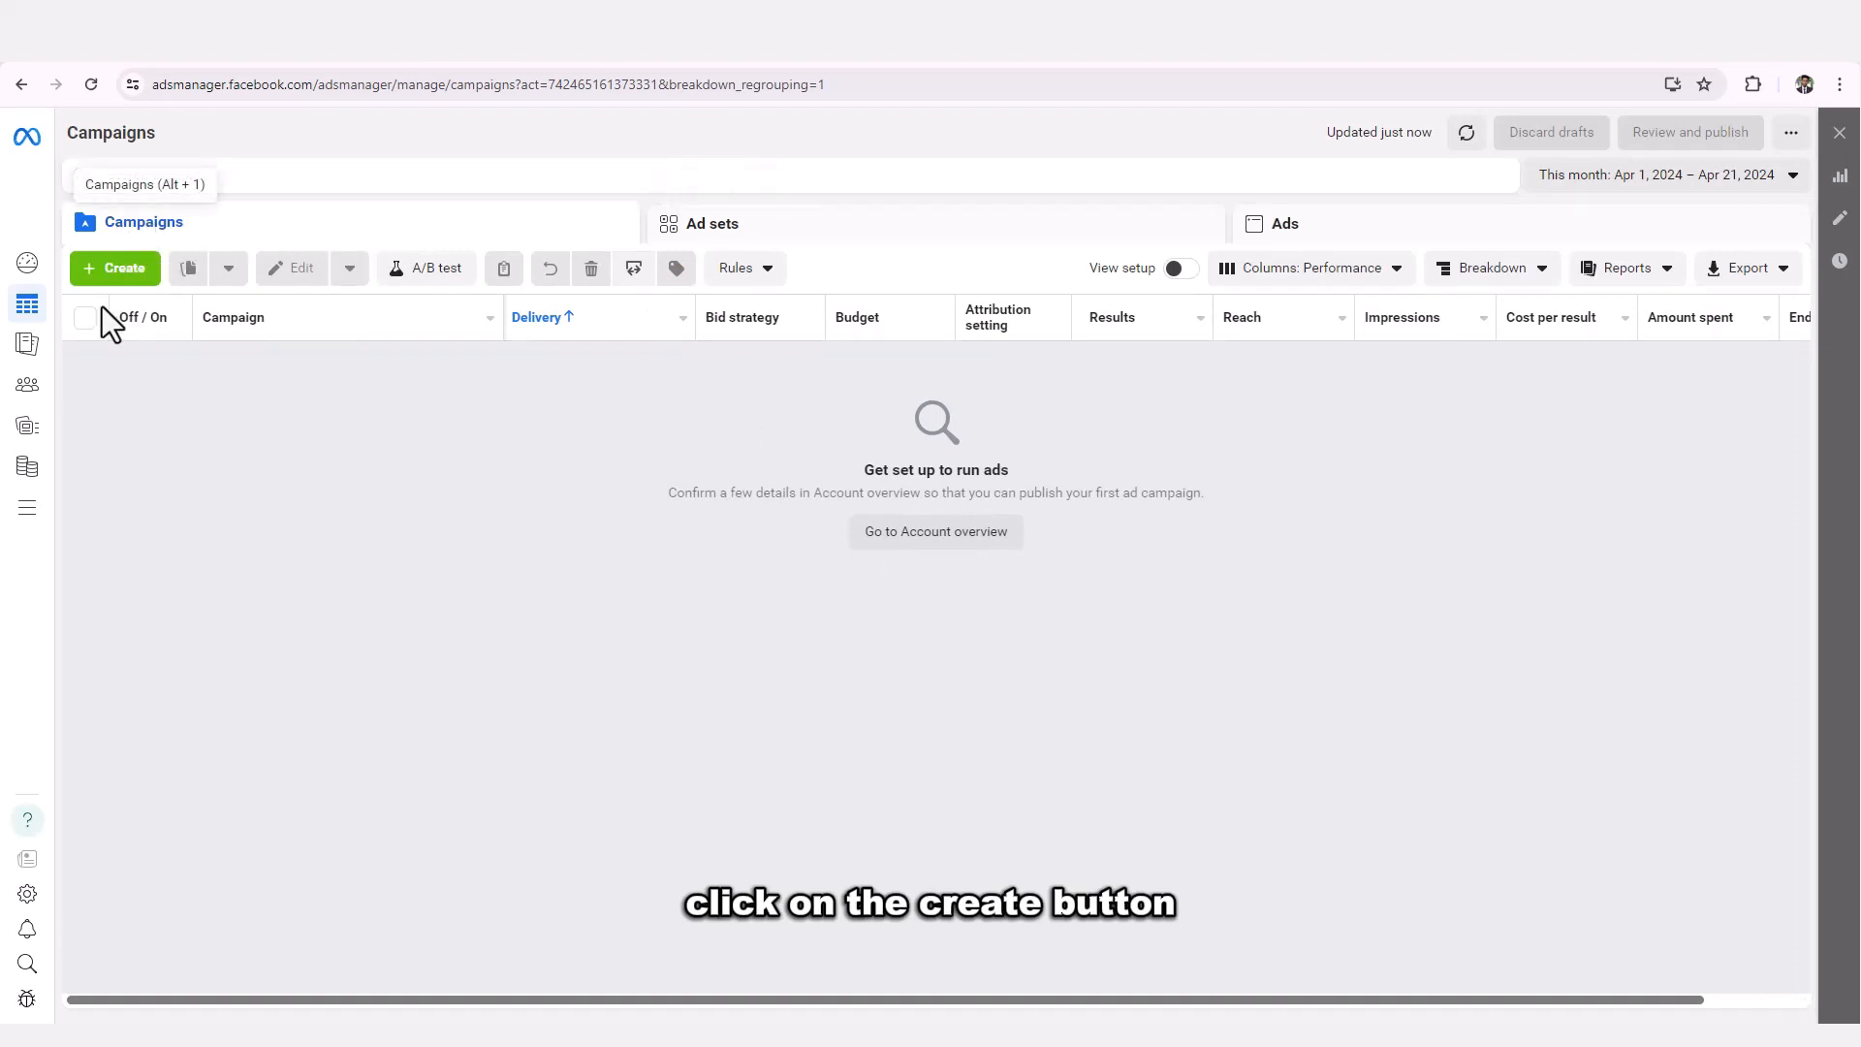
left_click(123, 273)
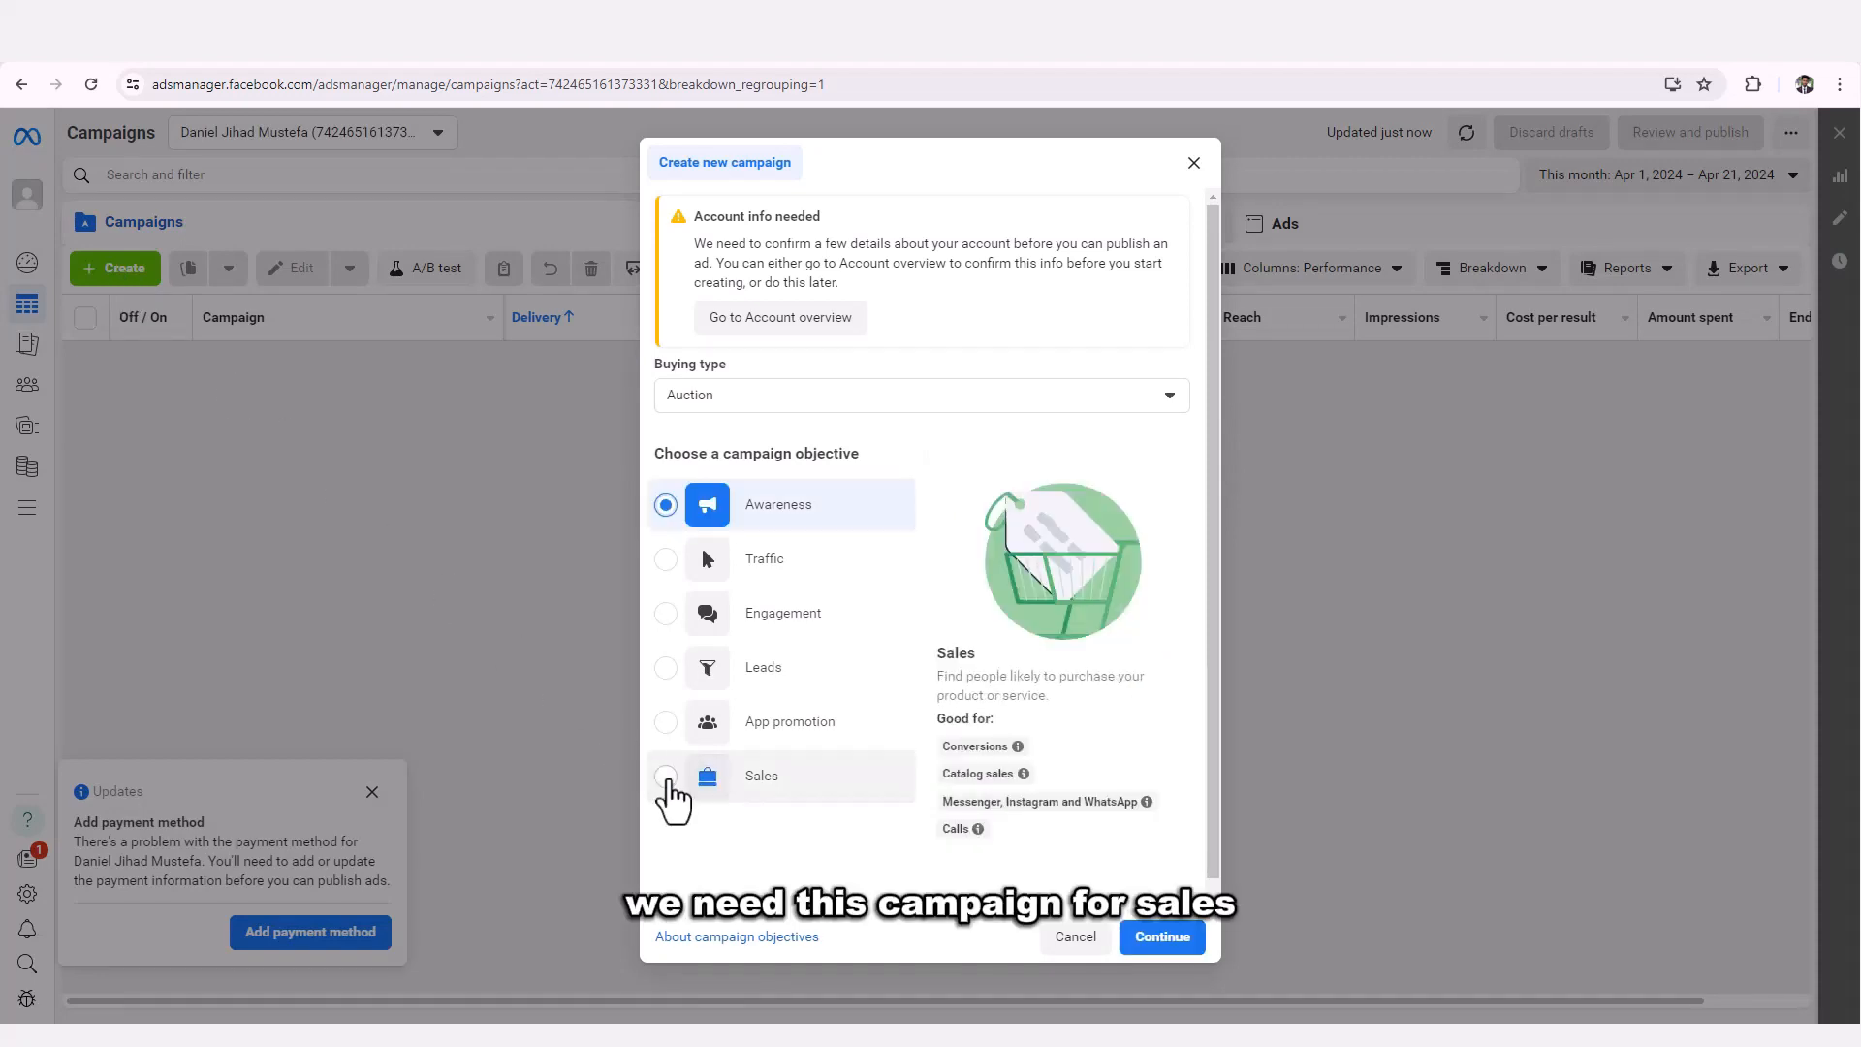
left_click(667, 781)
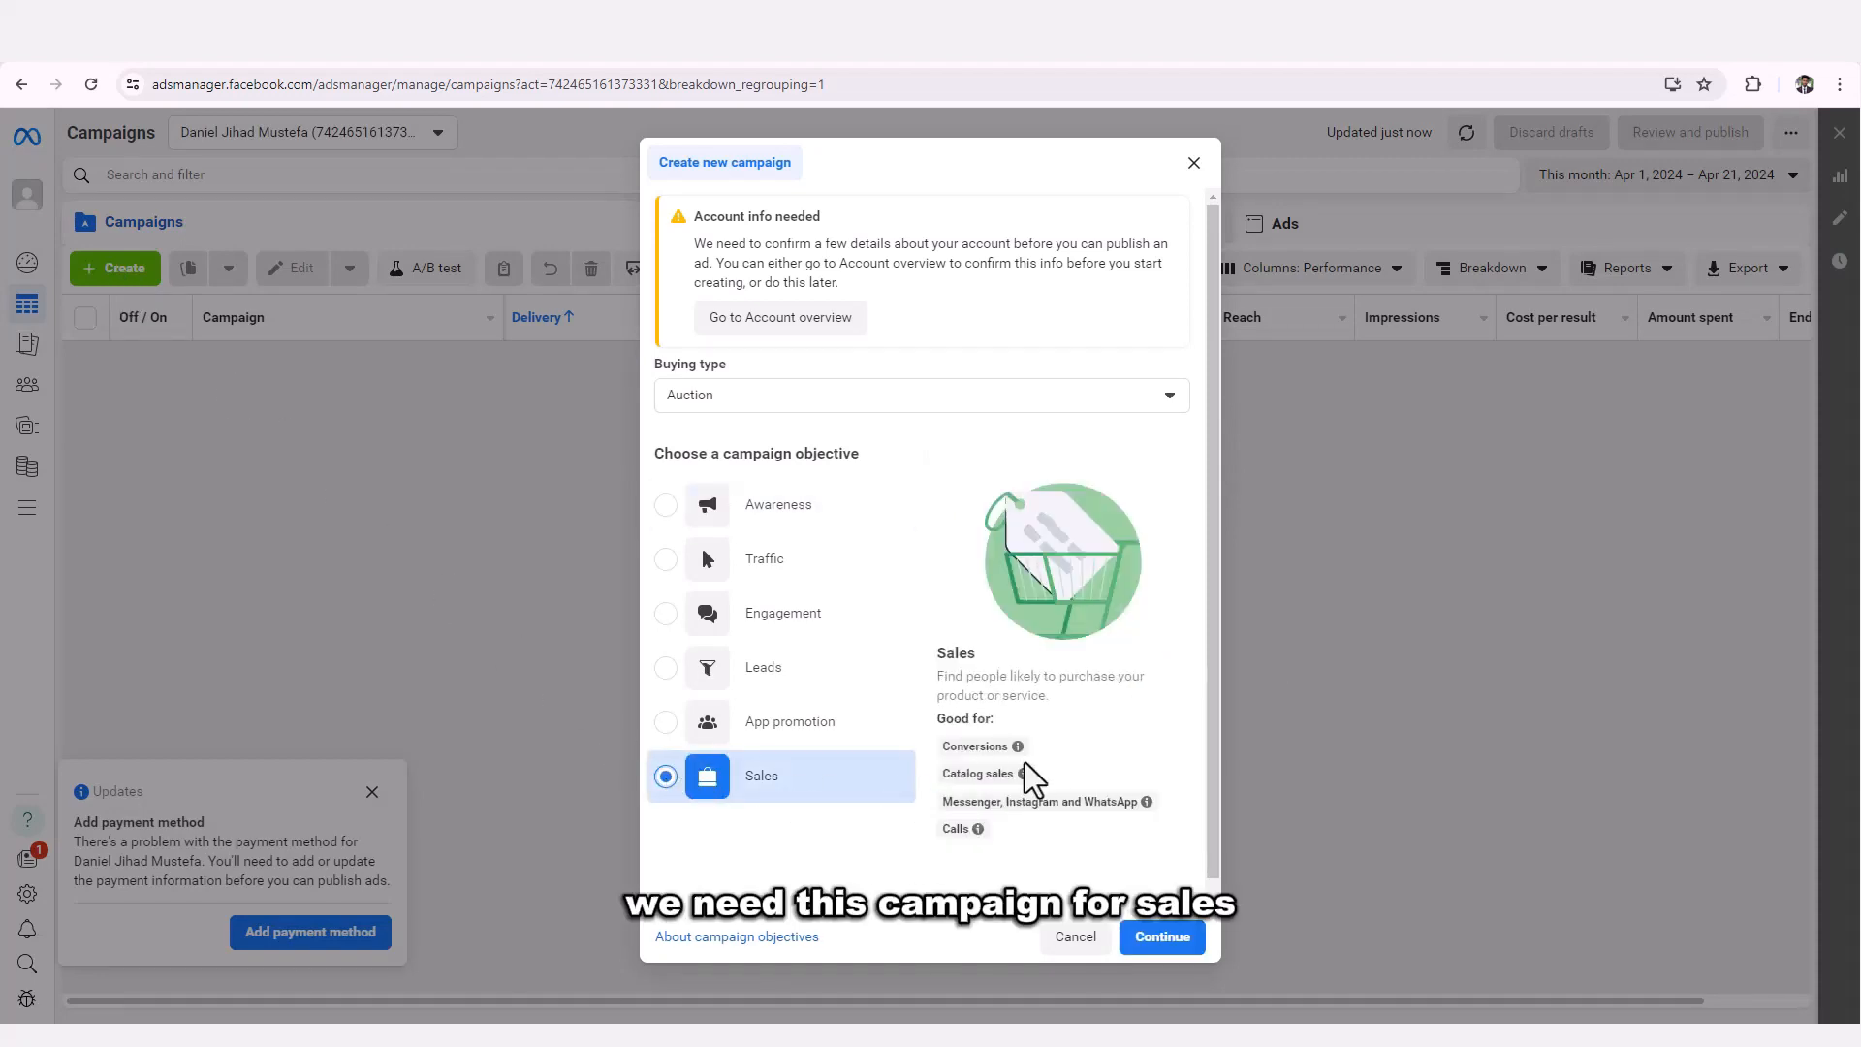
mouse_move(1023, 774)
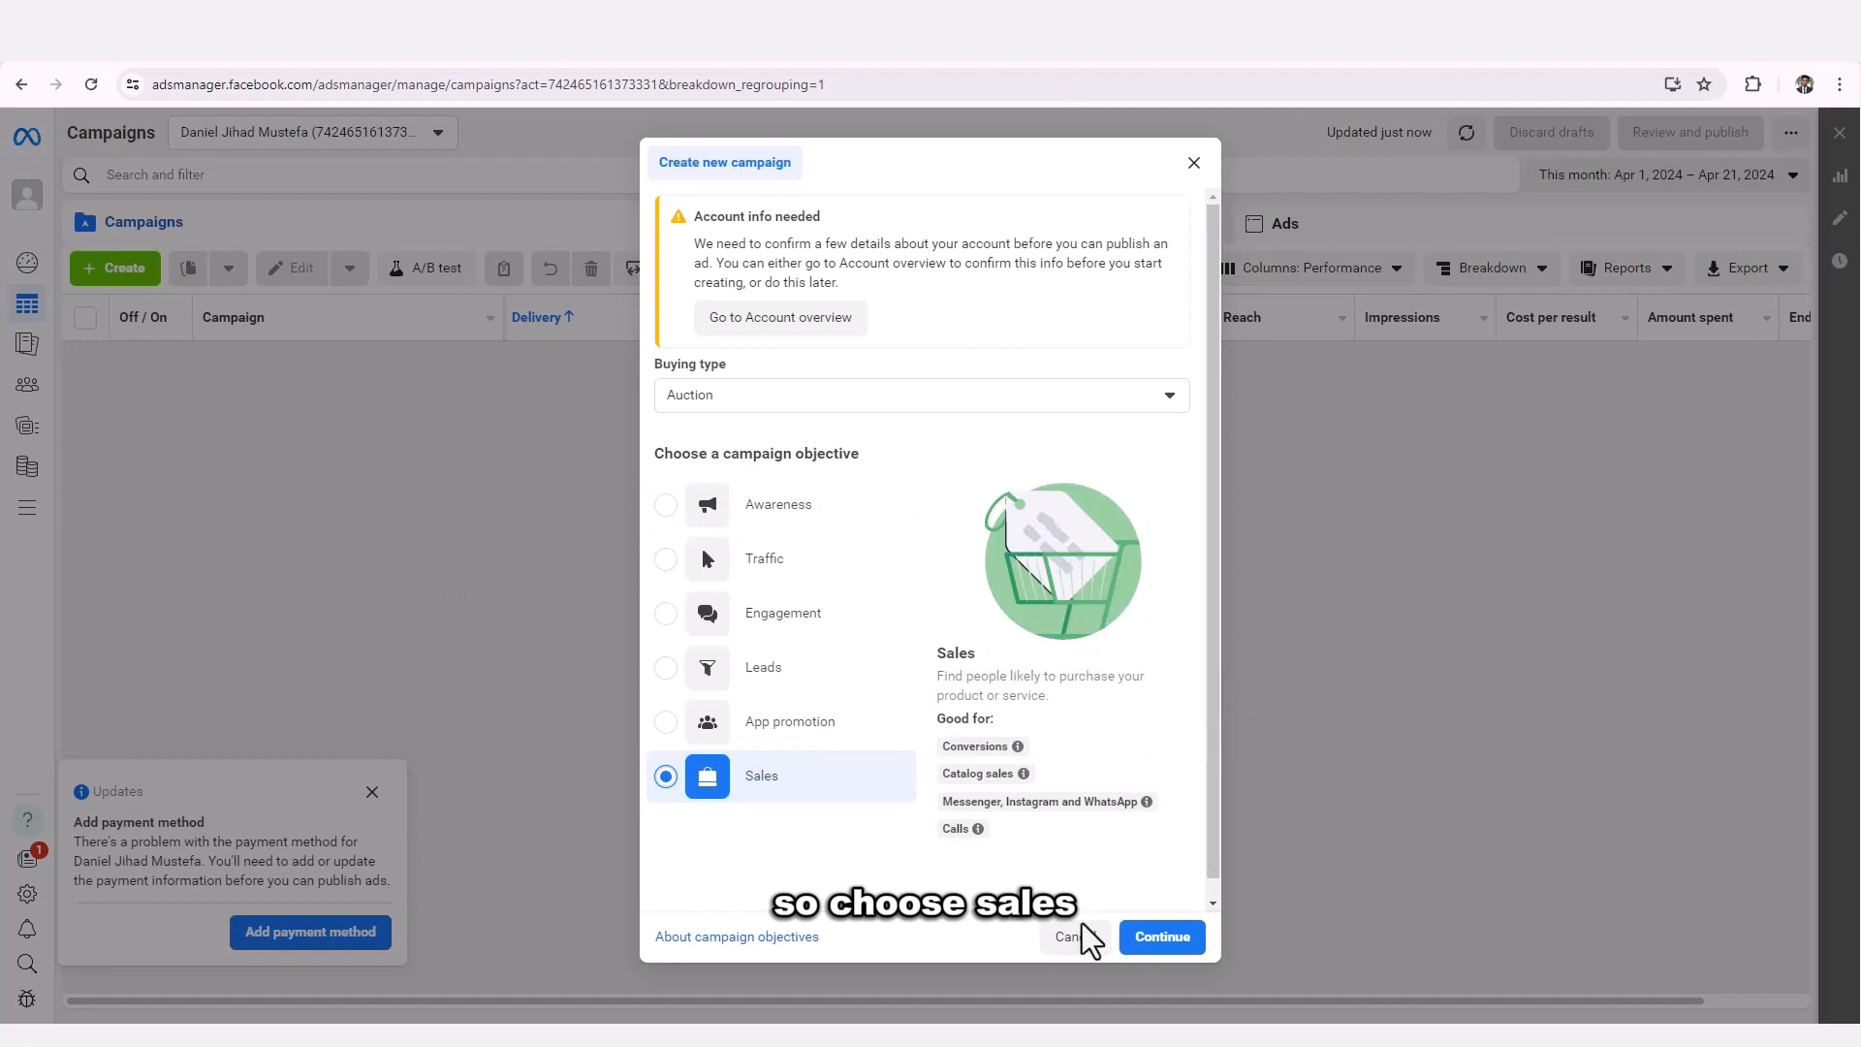
left_click(1161, 939)
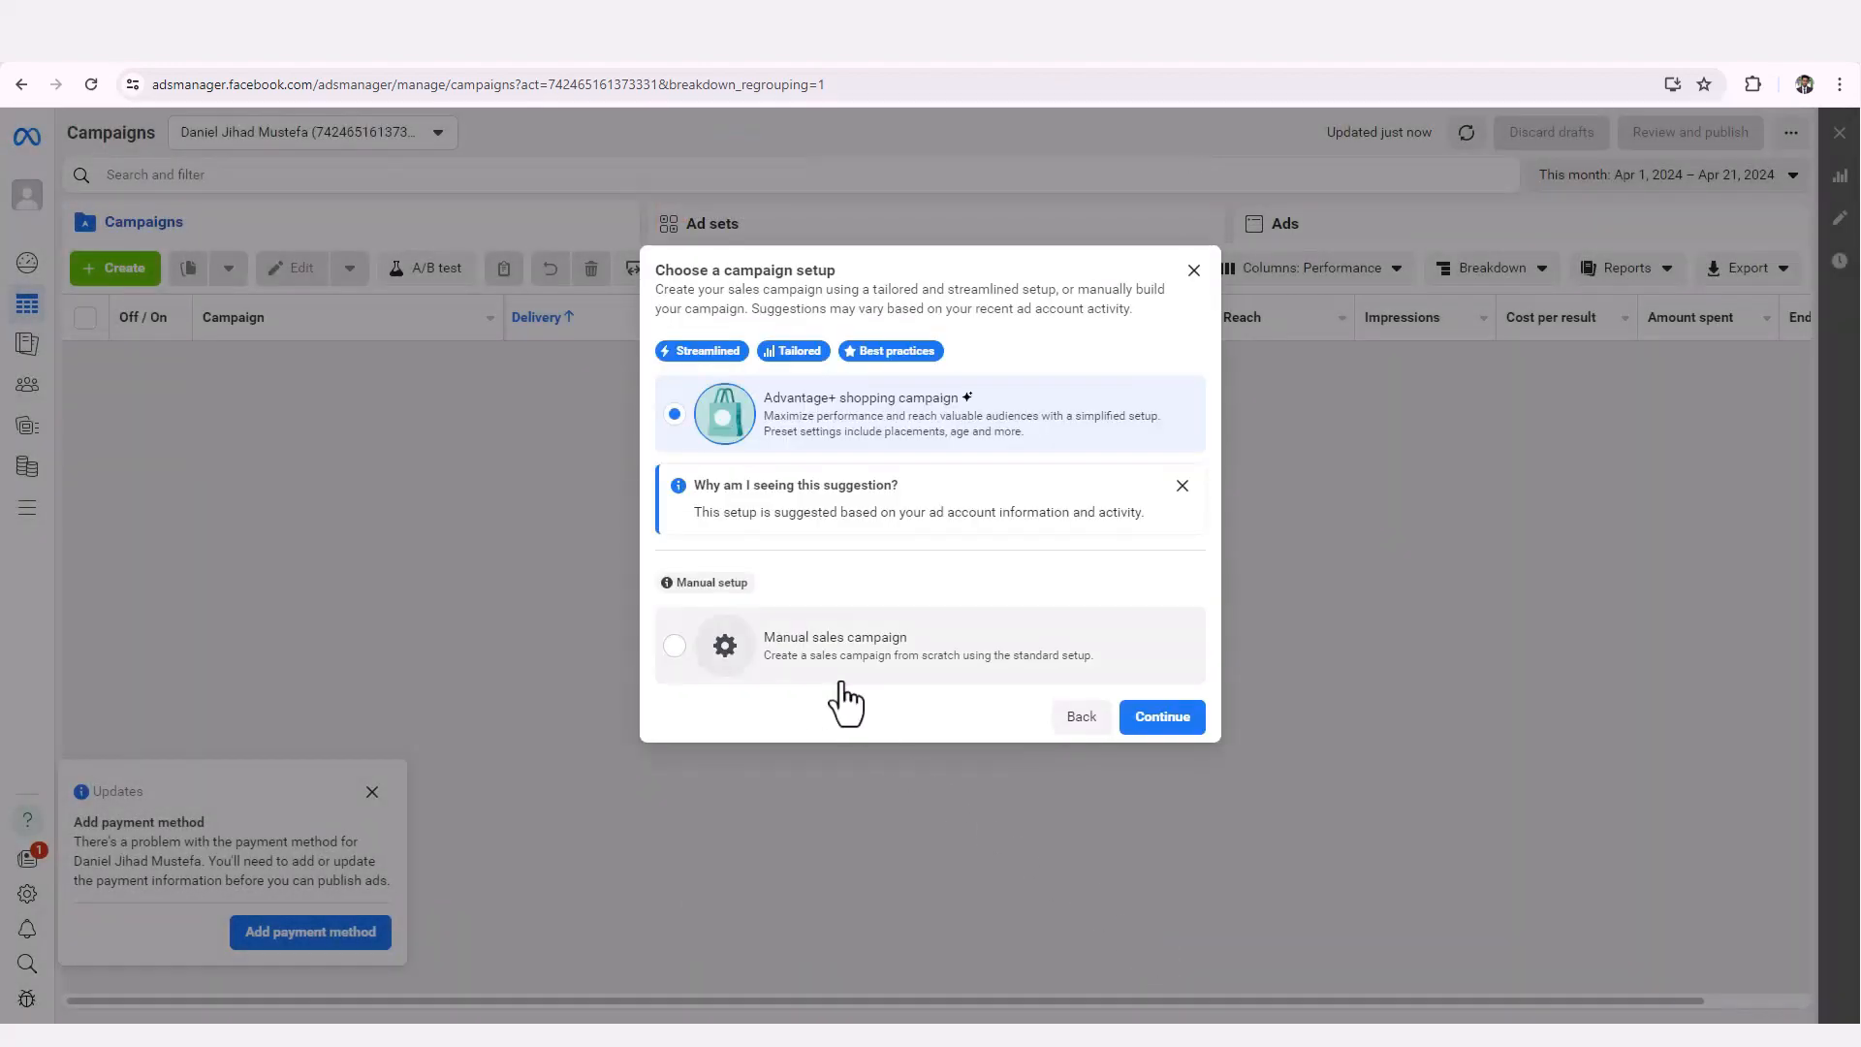
left_click(1162, 722)
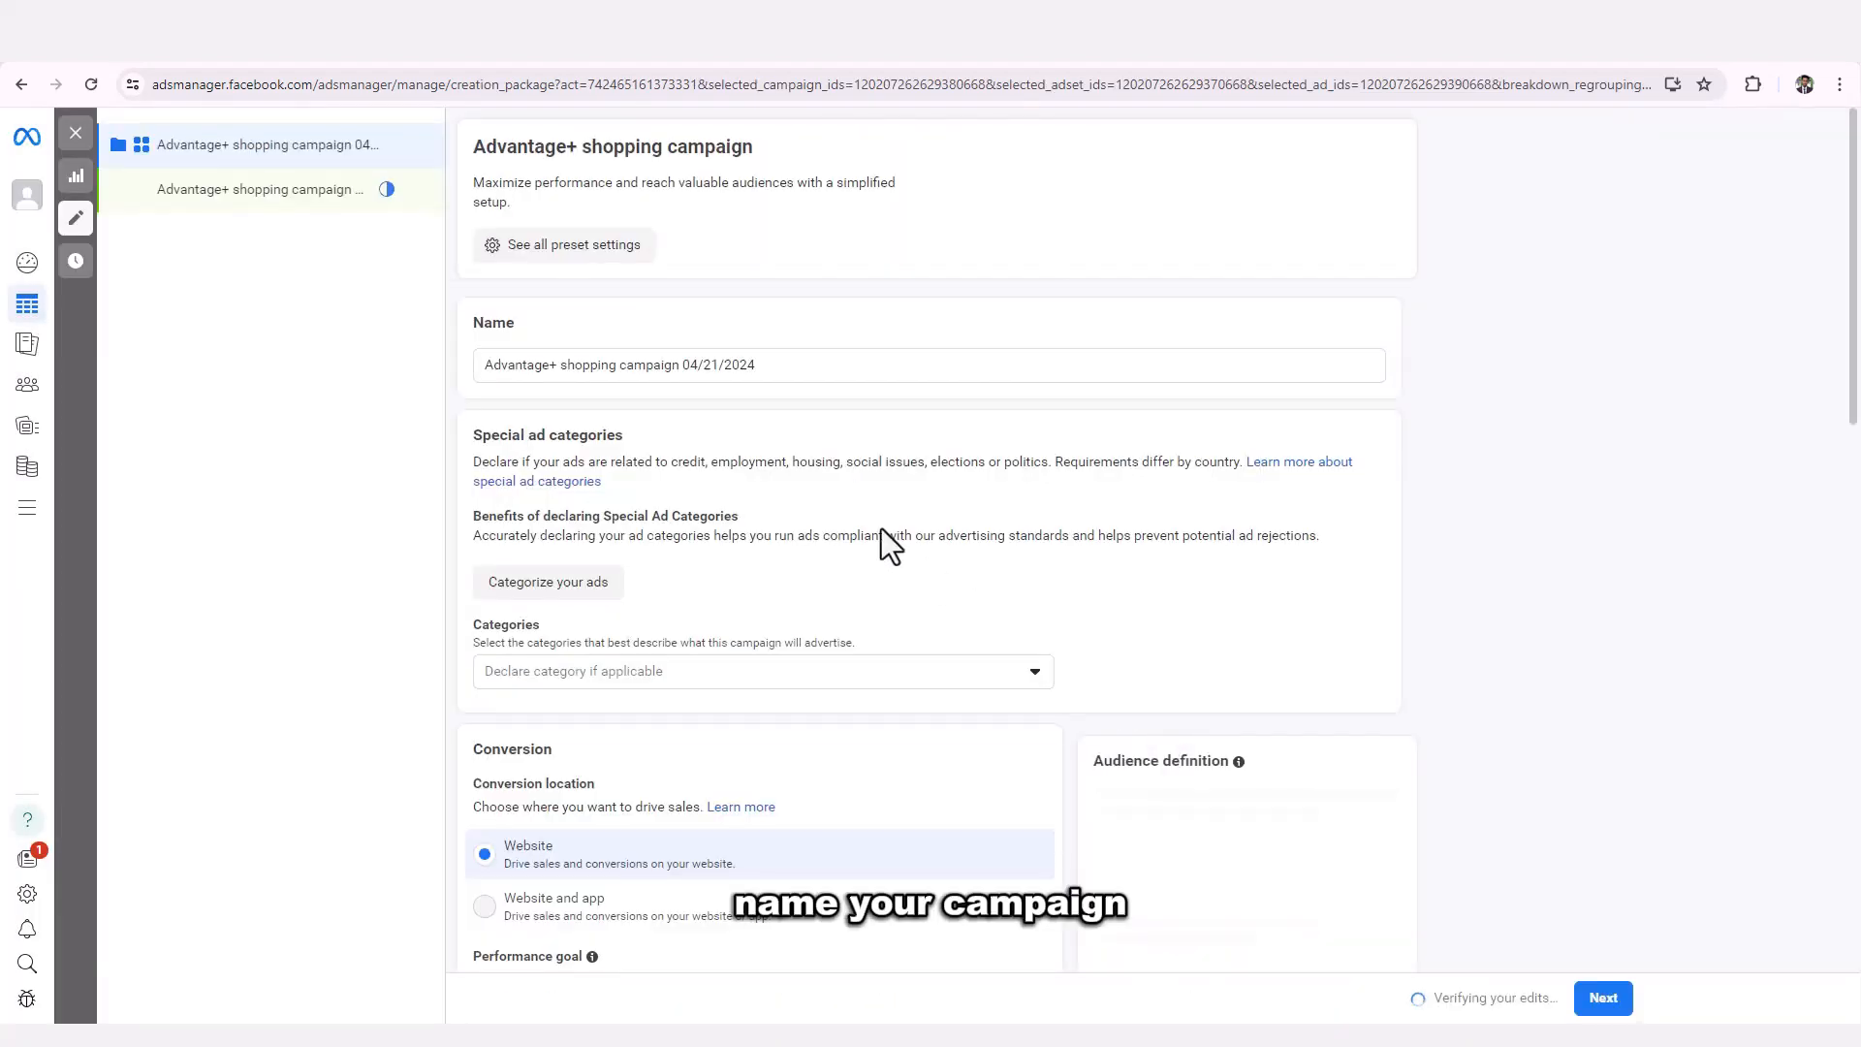
Rename the Advantage+ shopping campaign as "My Store Pixels".
left_click(695, 400)
triple_click(695, 400)
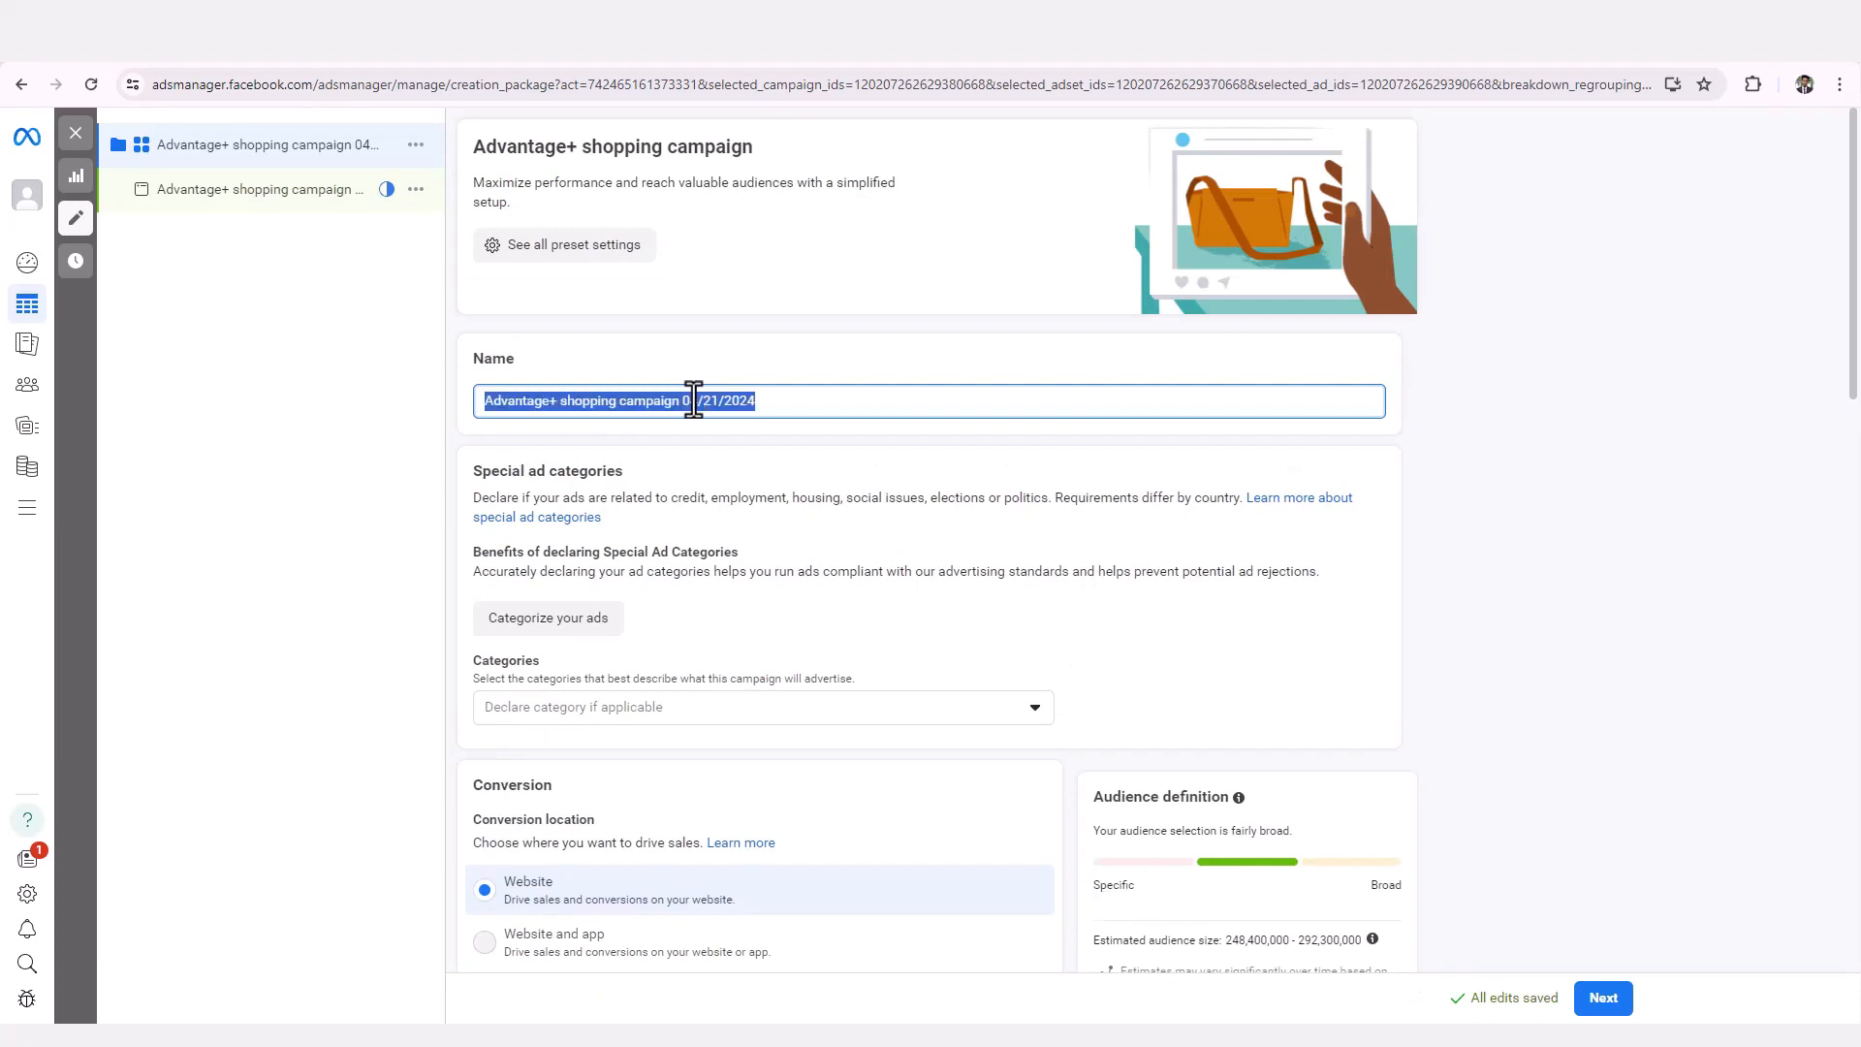
type("My Store Pix")
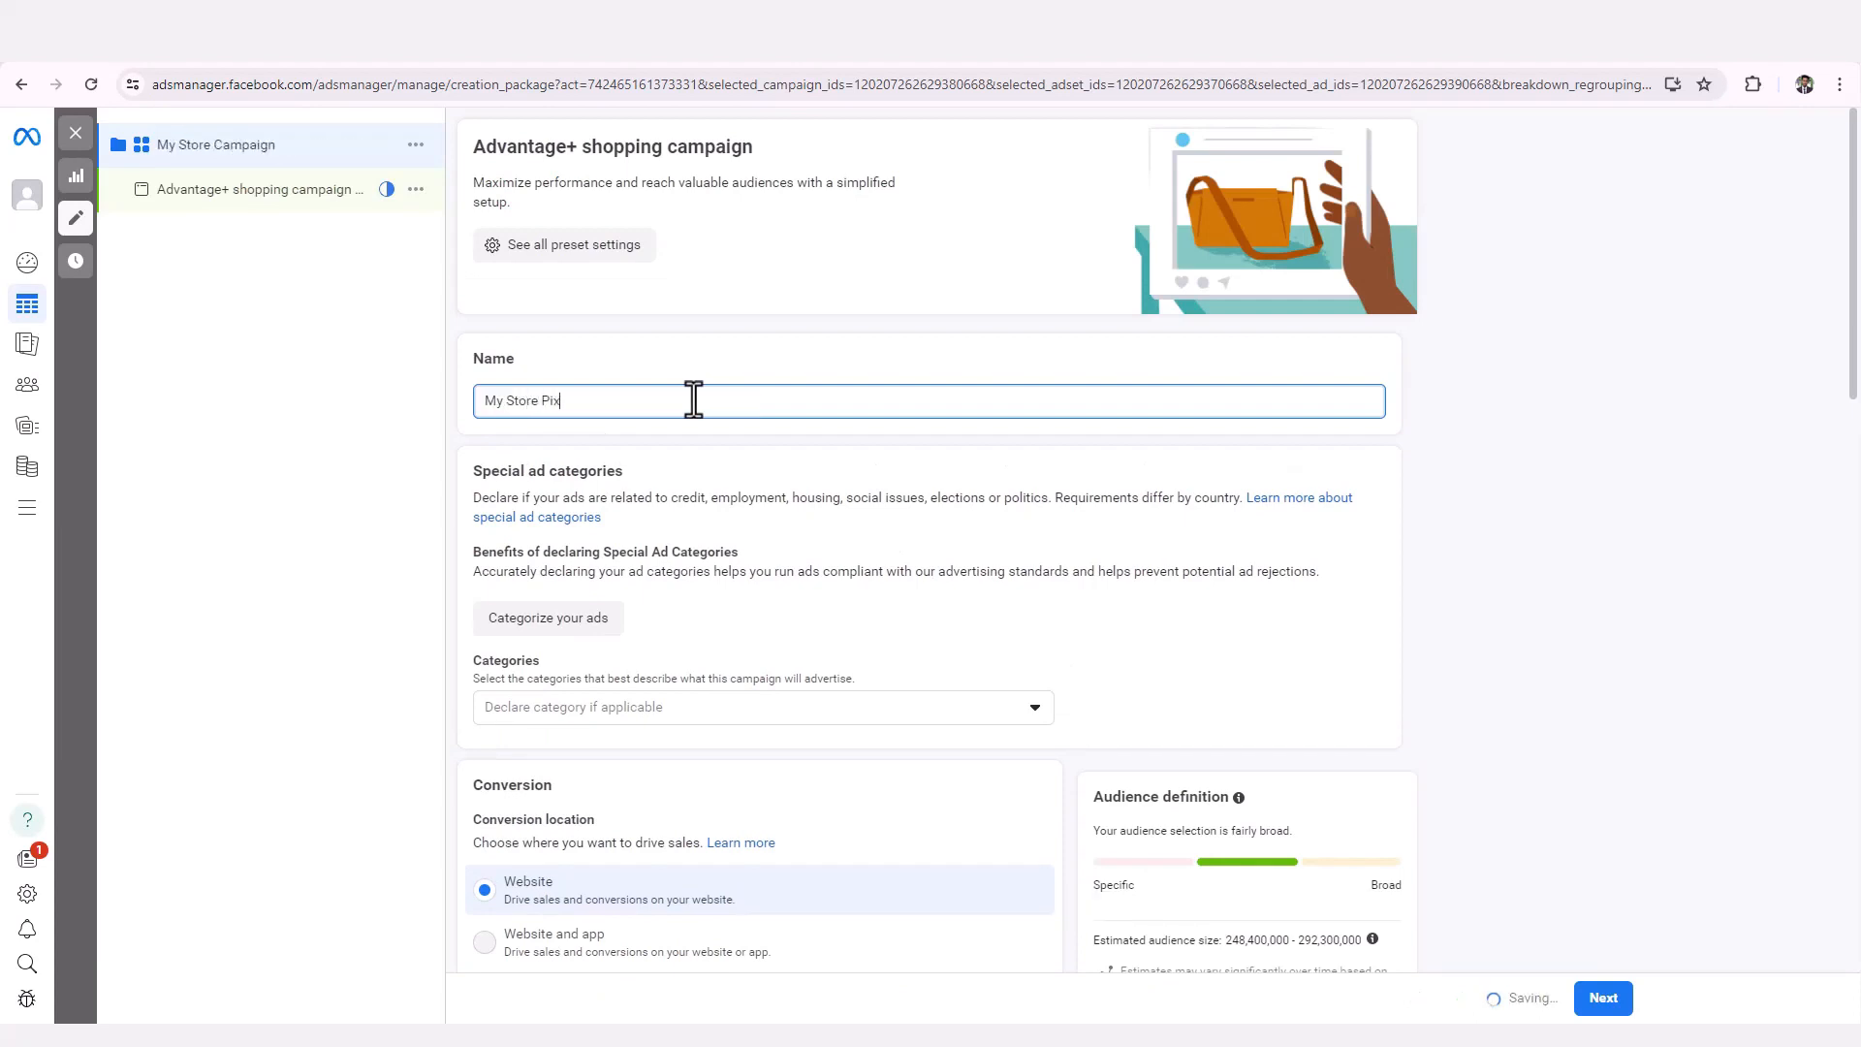
type("els")
left_click(469, 407)
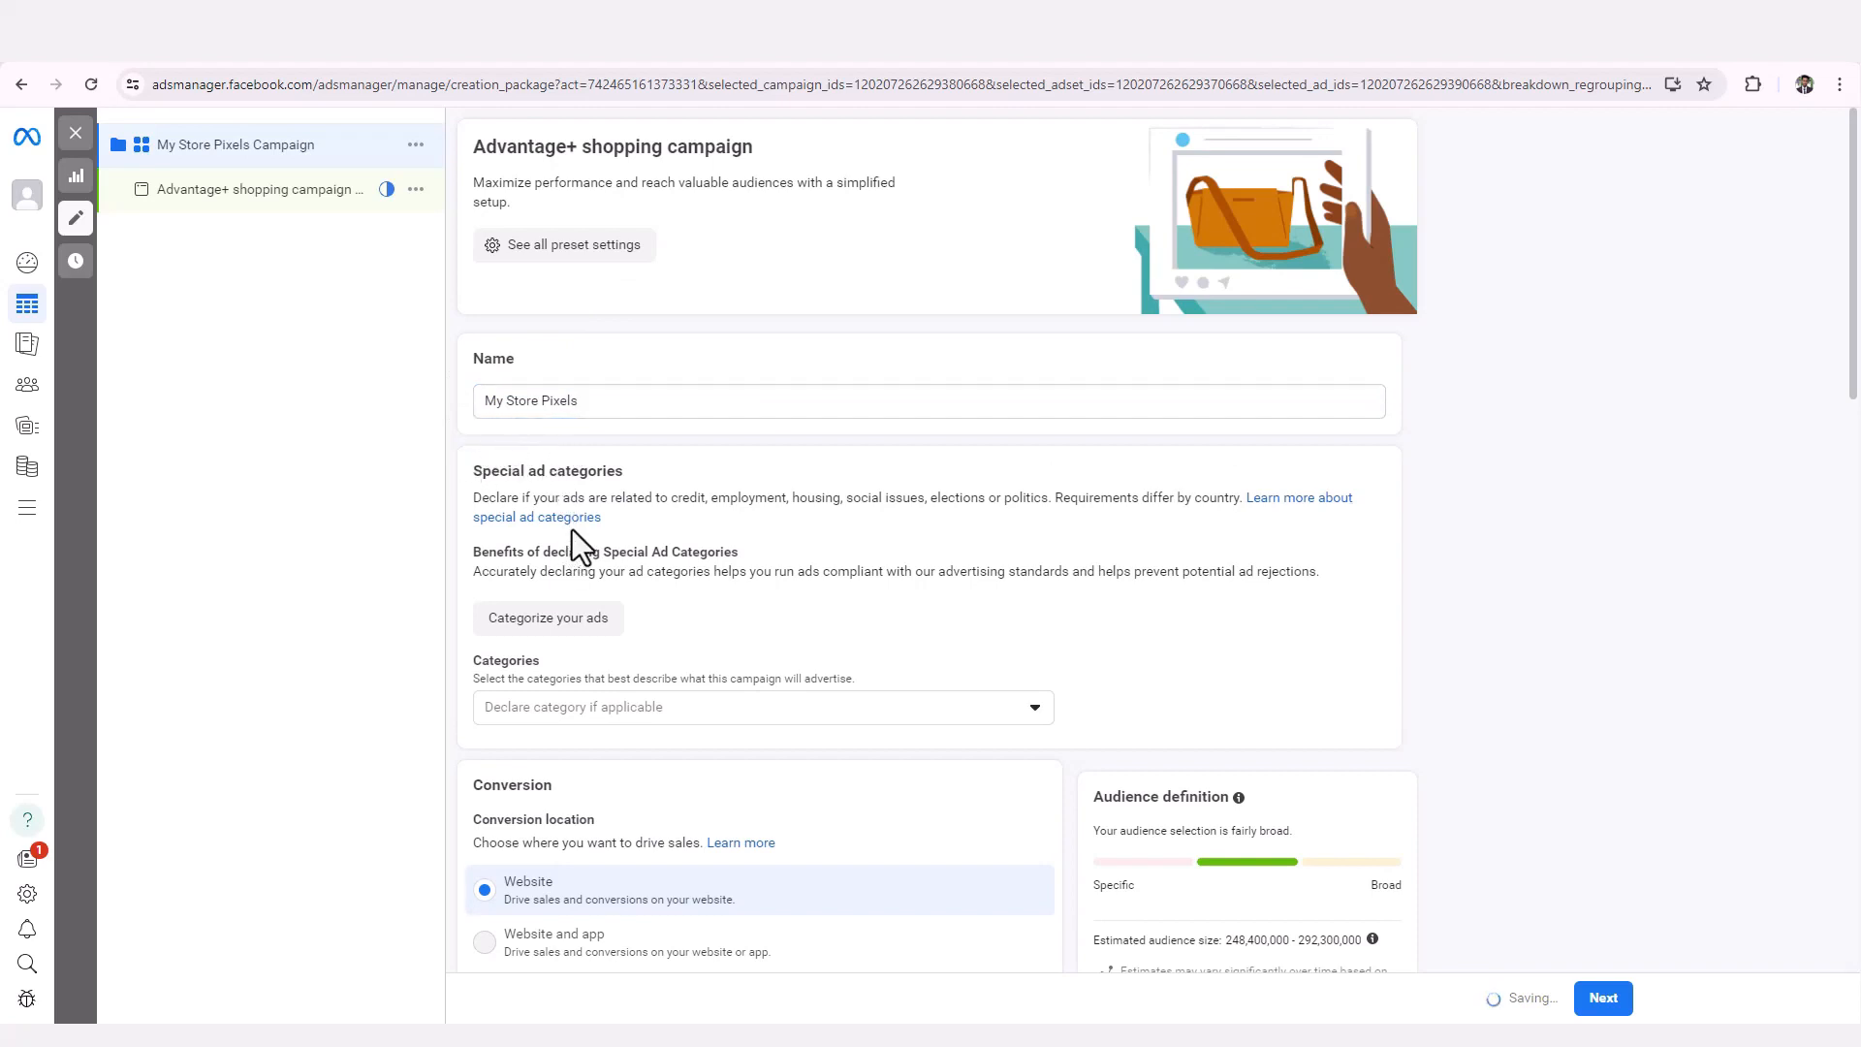
Create a pixel named "My Shop Pixel" in the campaign's conversion settings, keeping Website as the conversion location.
scroll(573, 532, "down", 2)
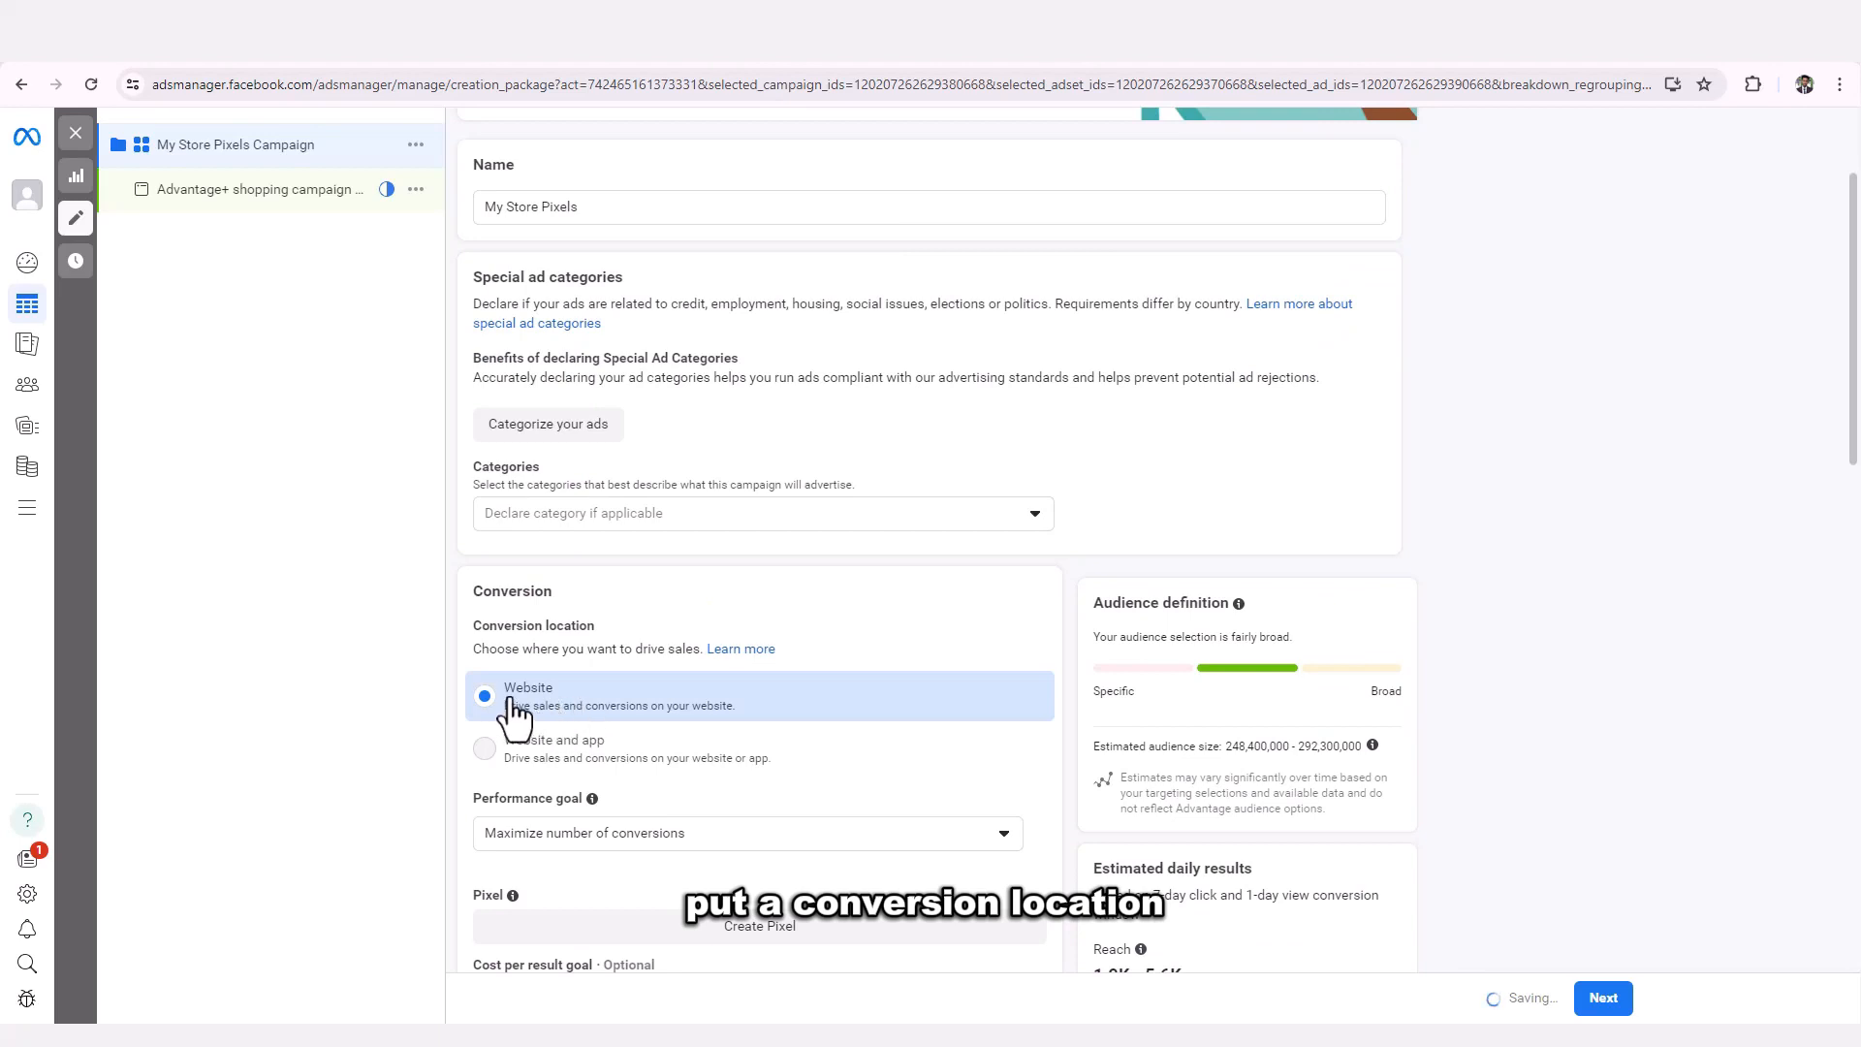
scroll(525, 712, "down", 1)
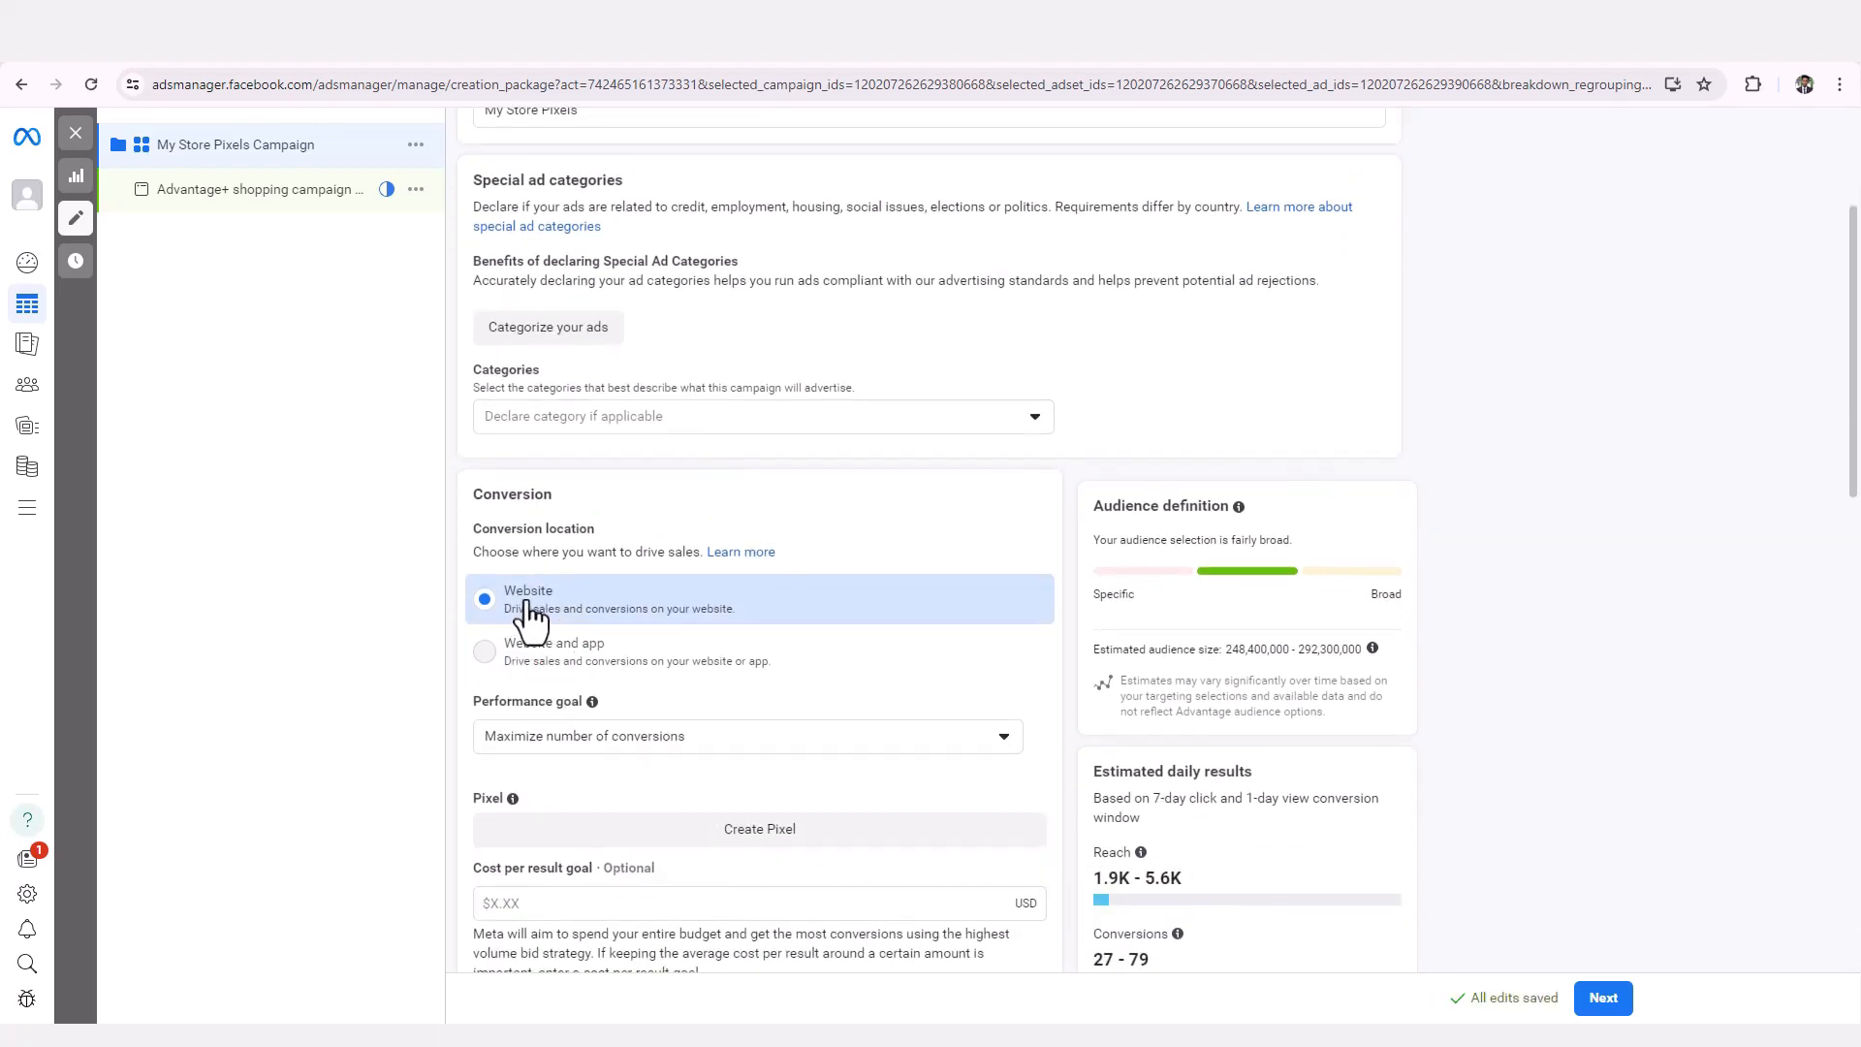
scroll(727, 657, "down", 3)
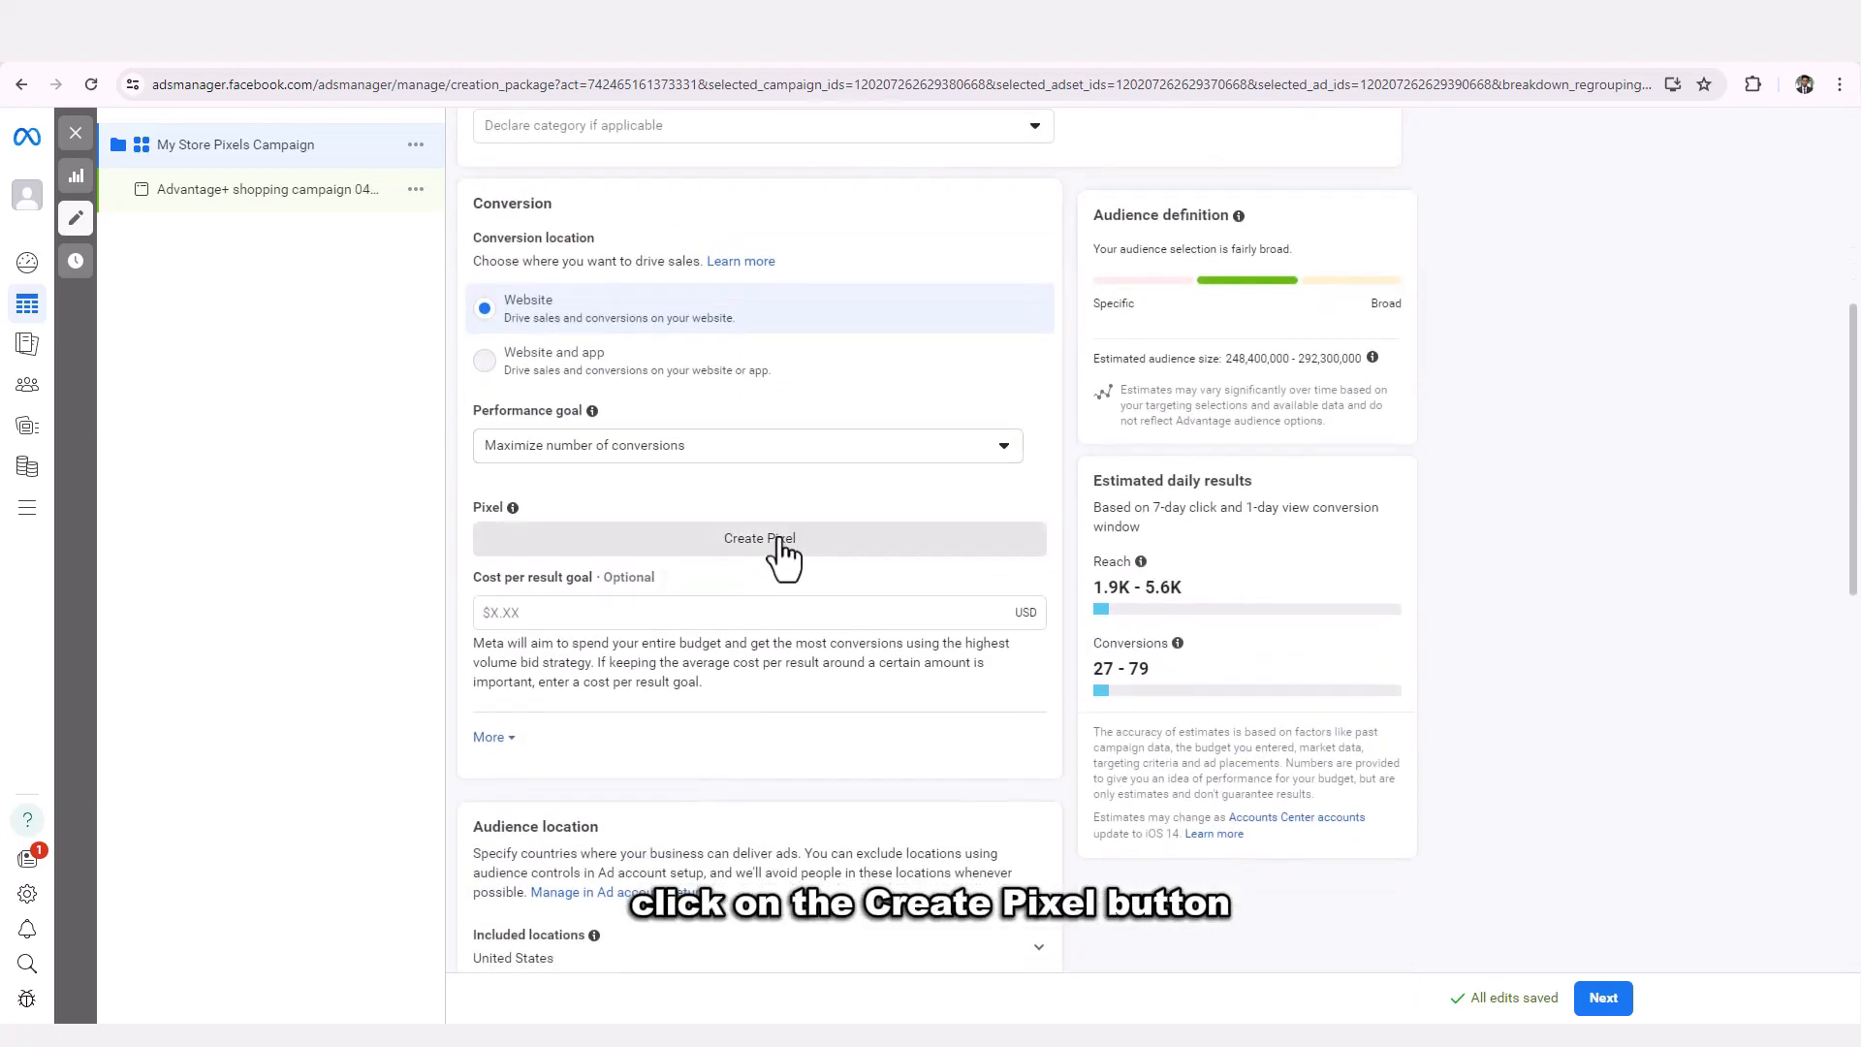
left_click(781, 554)
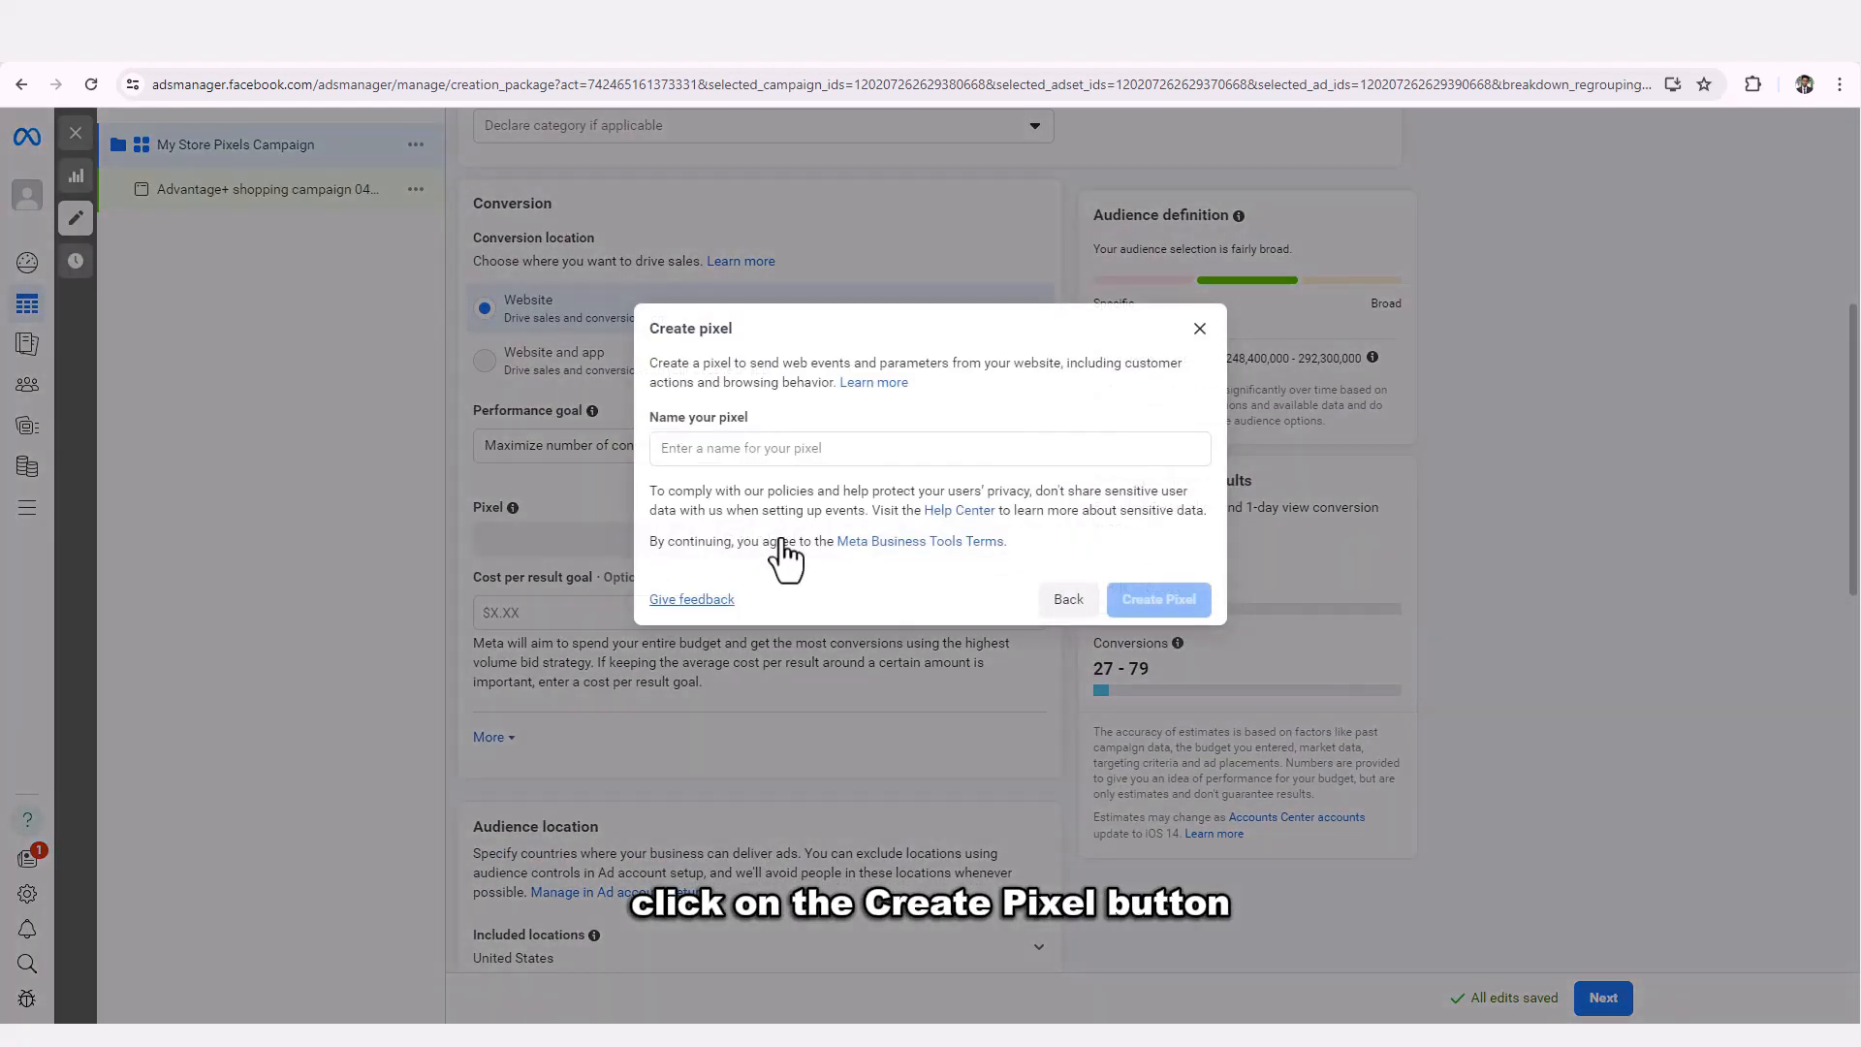
left_click(747, 448)
type("My Shop Pixel")
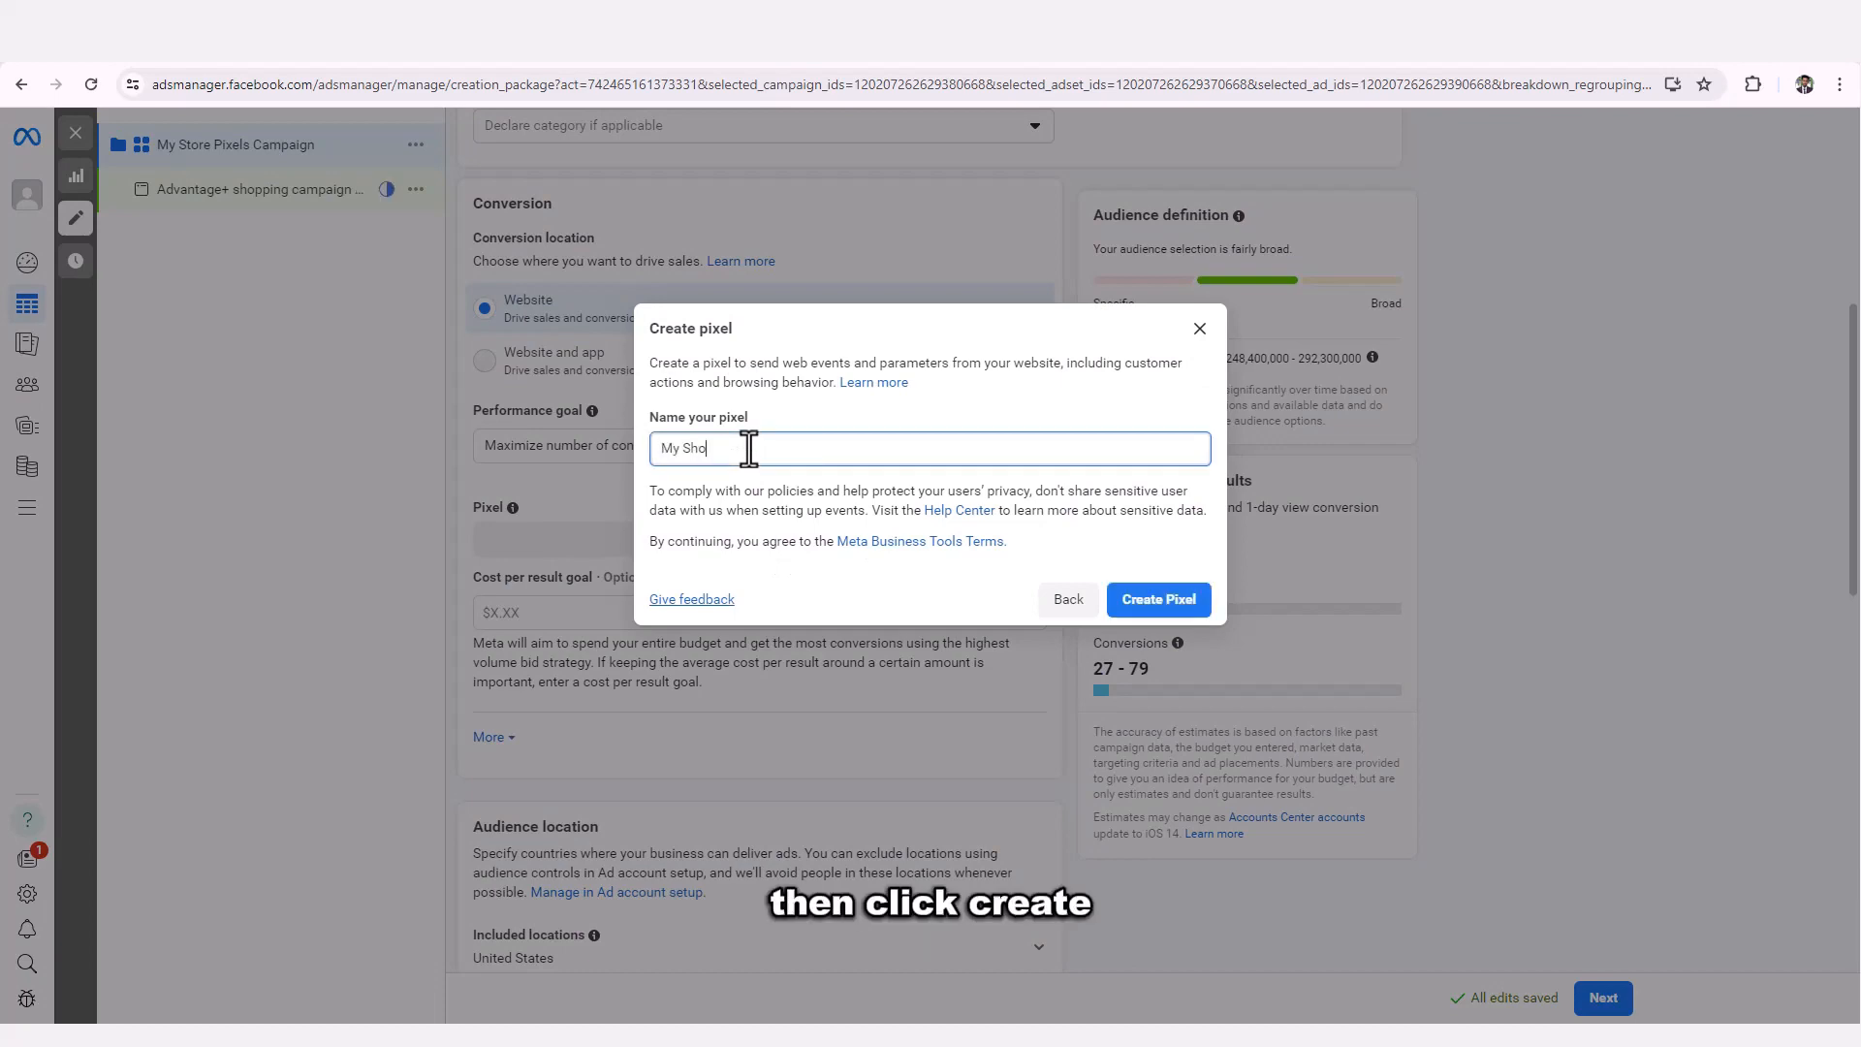
left_click(1155, 600)
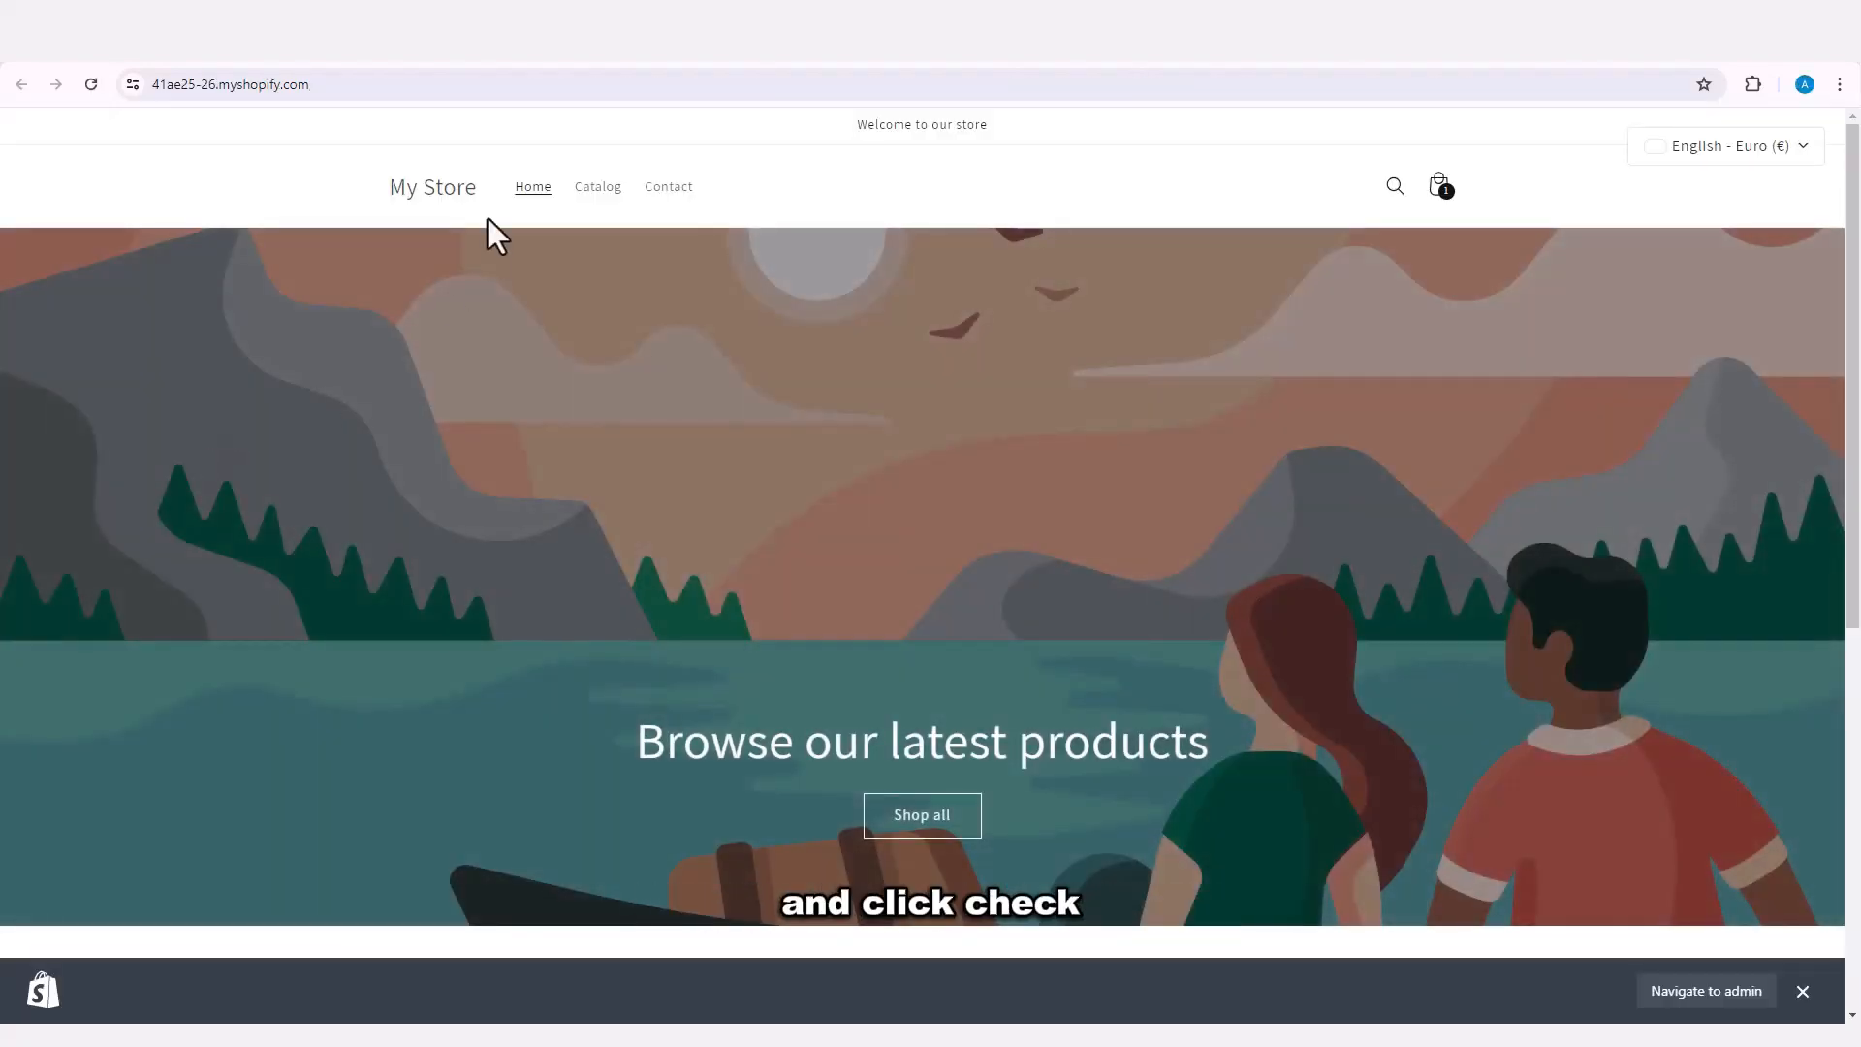
Copy the full web address of the Shopify storefront.
left_click(568, 89)
left_click(578, 93)
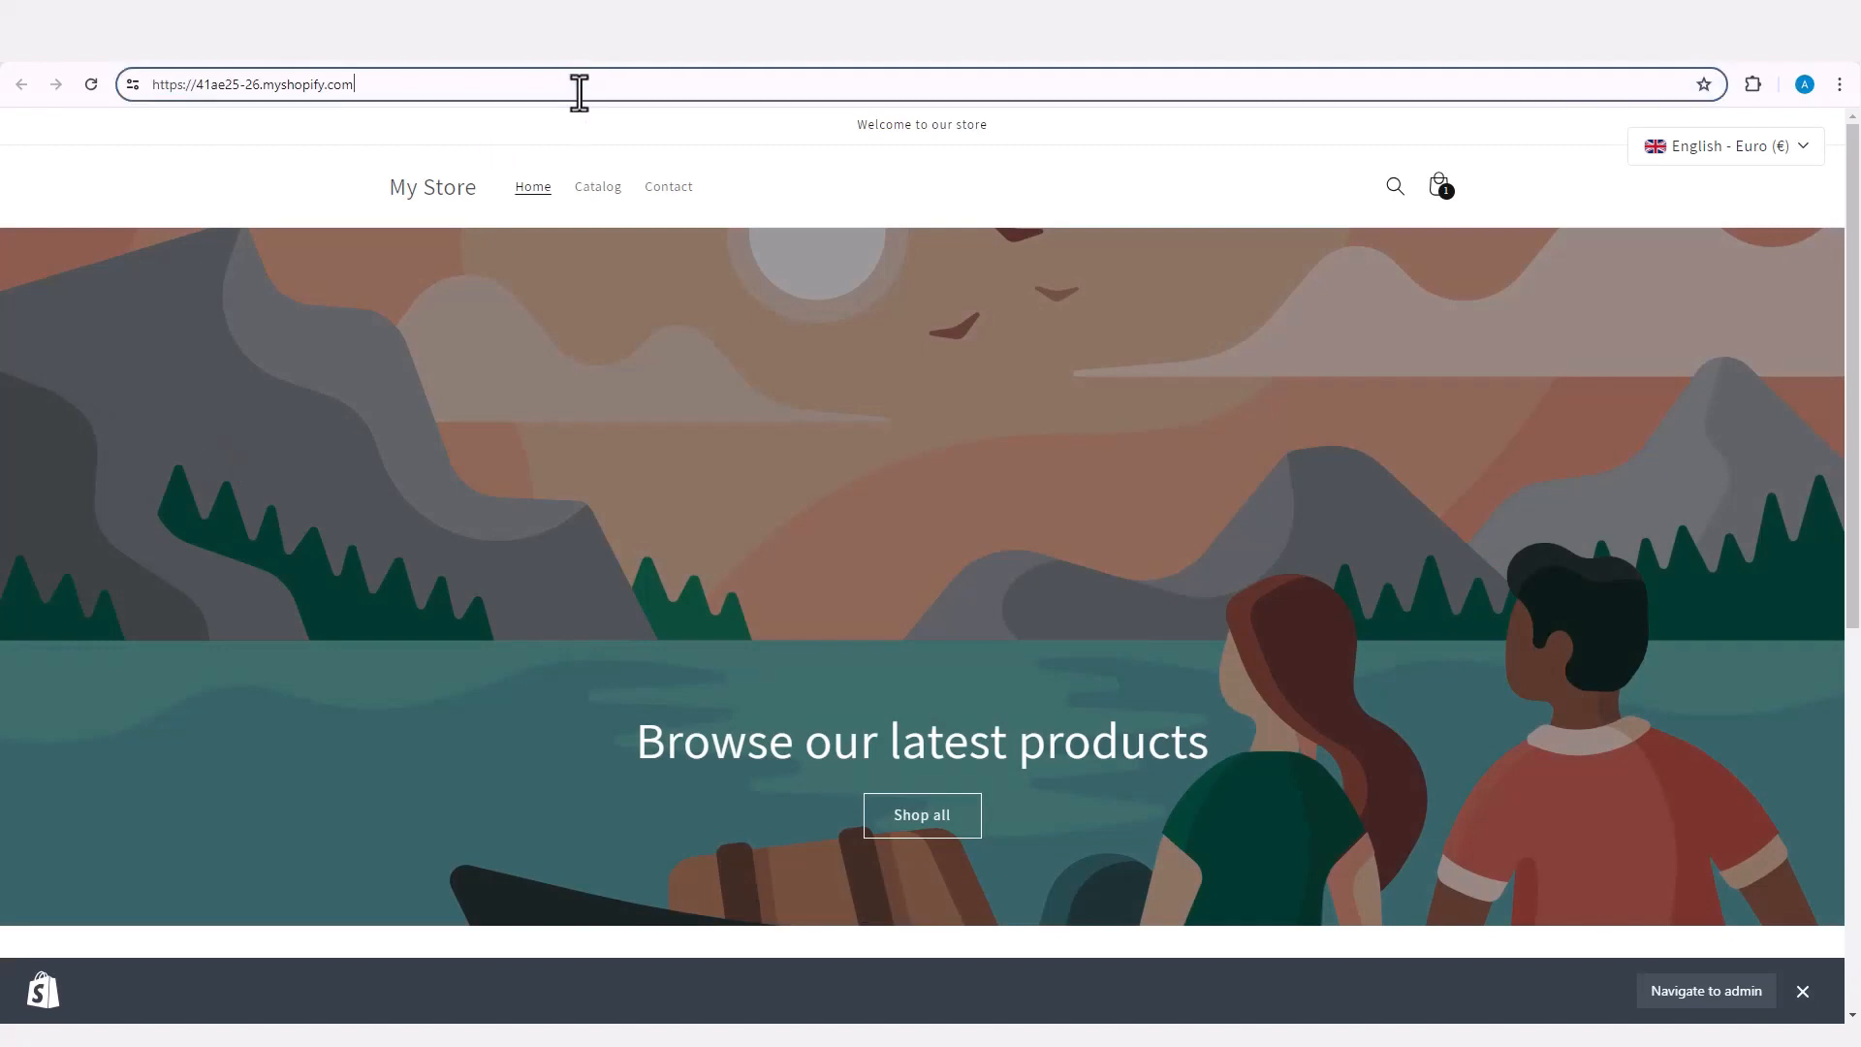
key("ctrl+a")
key("ctrl+c")
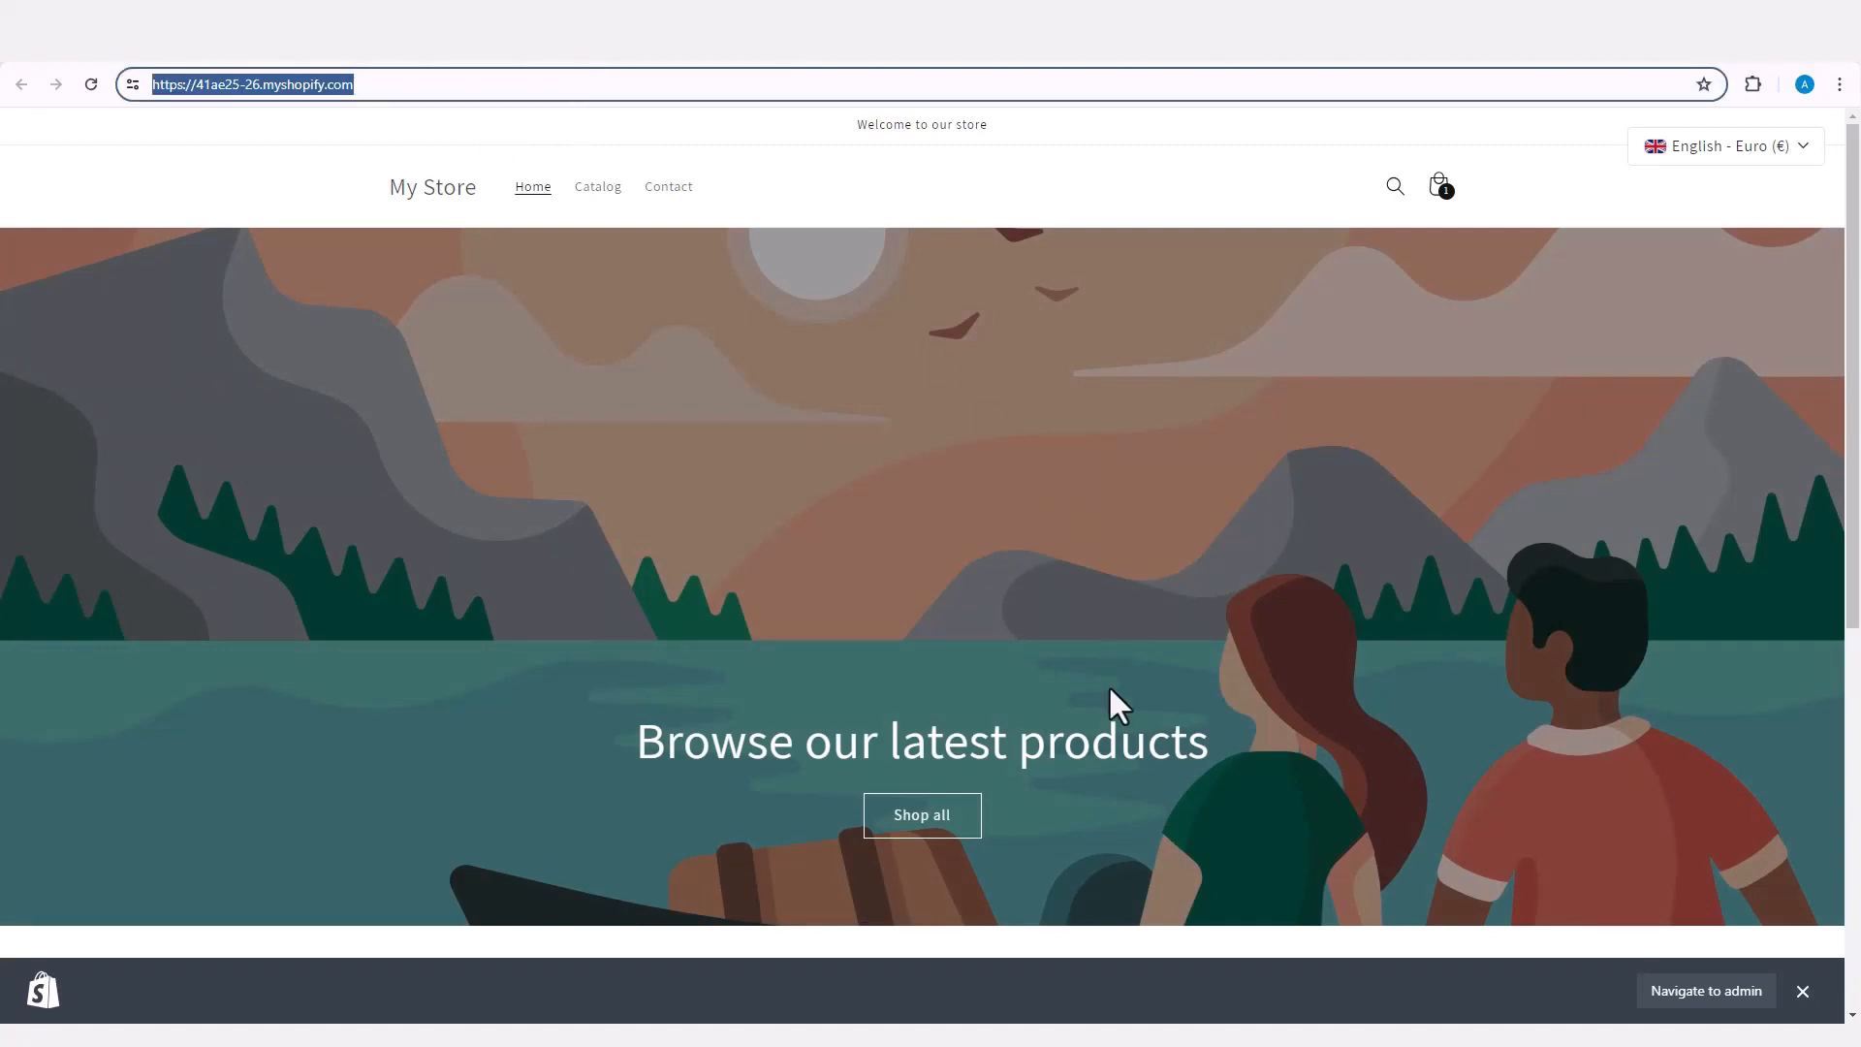
key("alt+Tab")
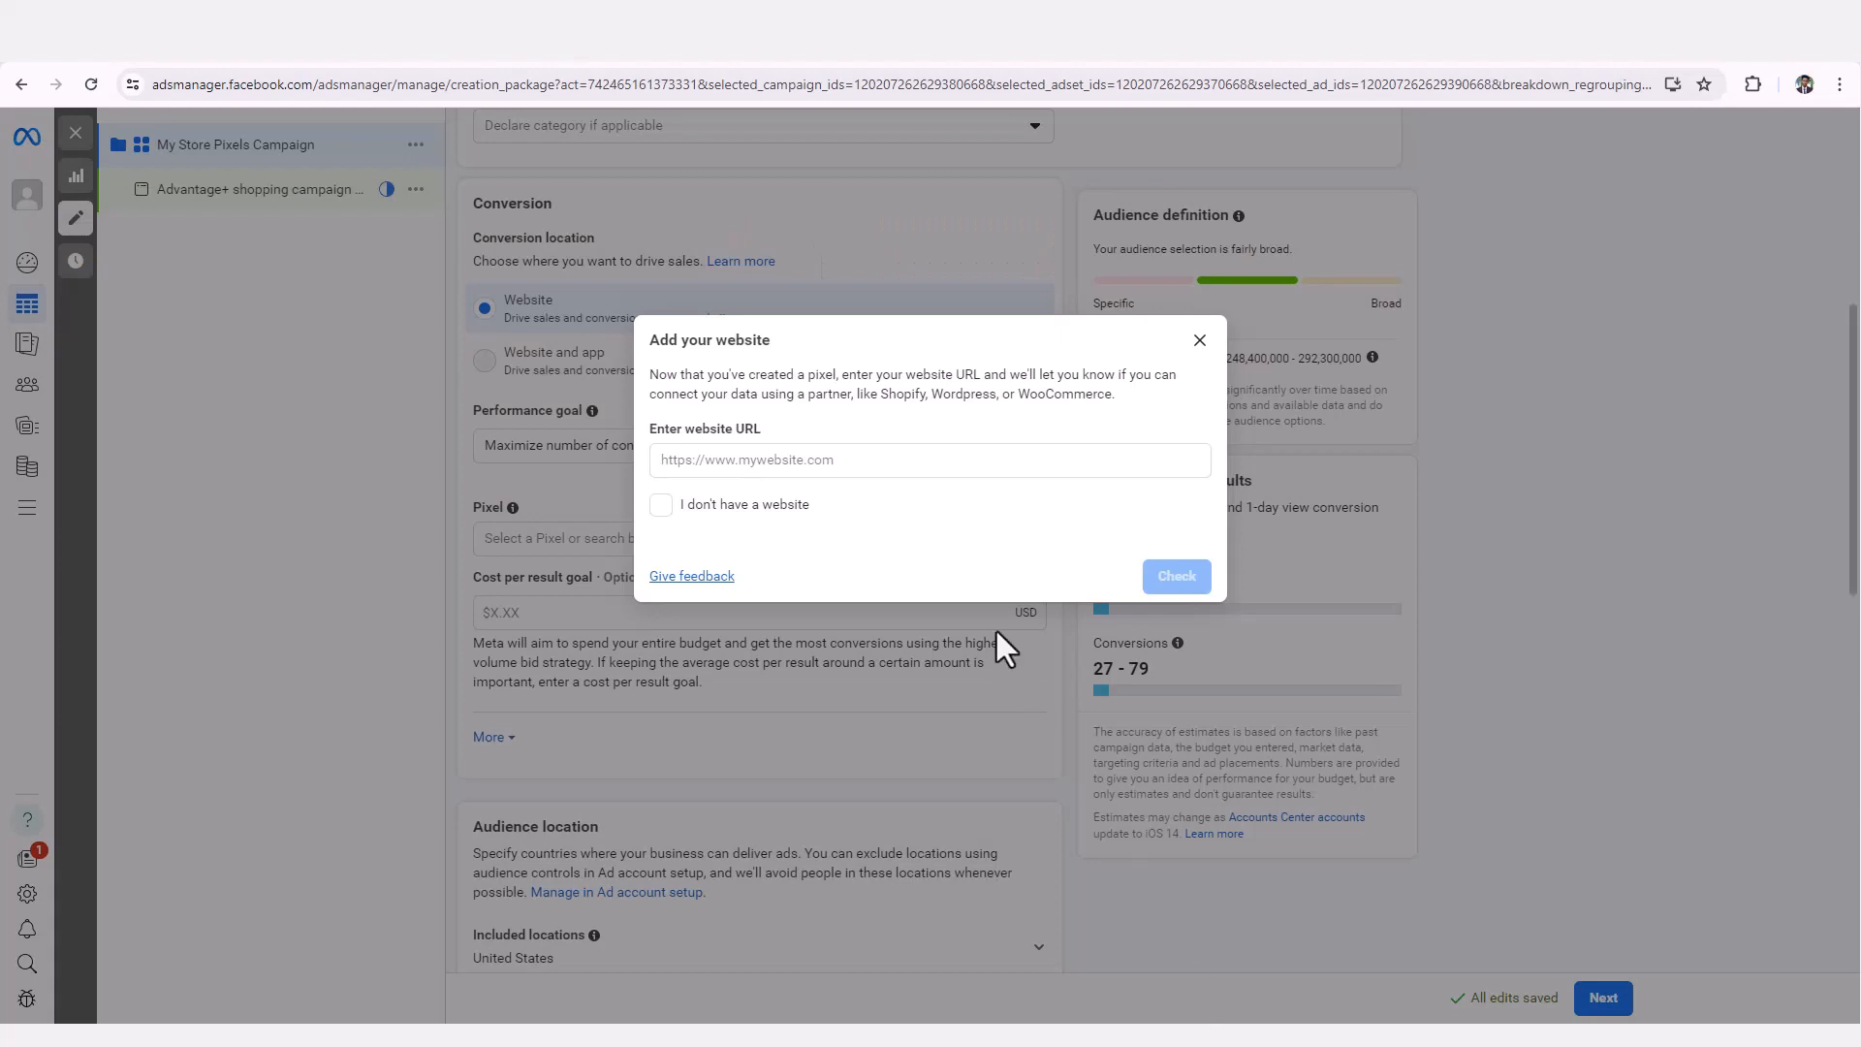
left_click(830, 463)
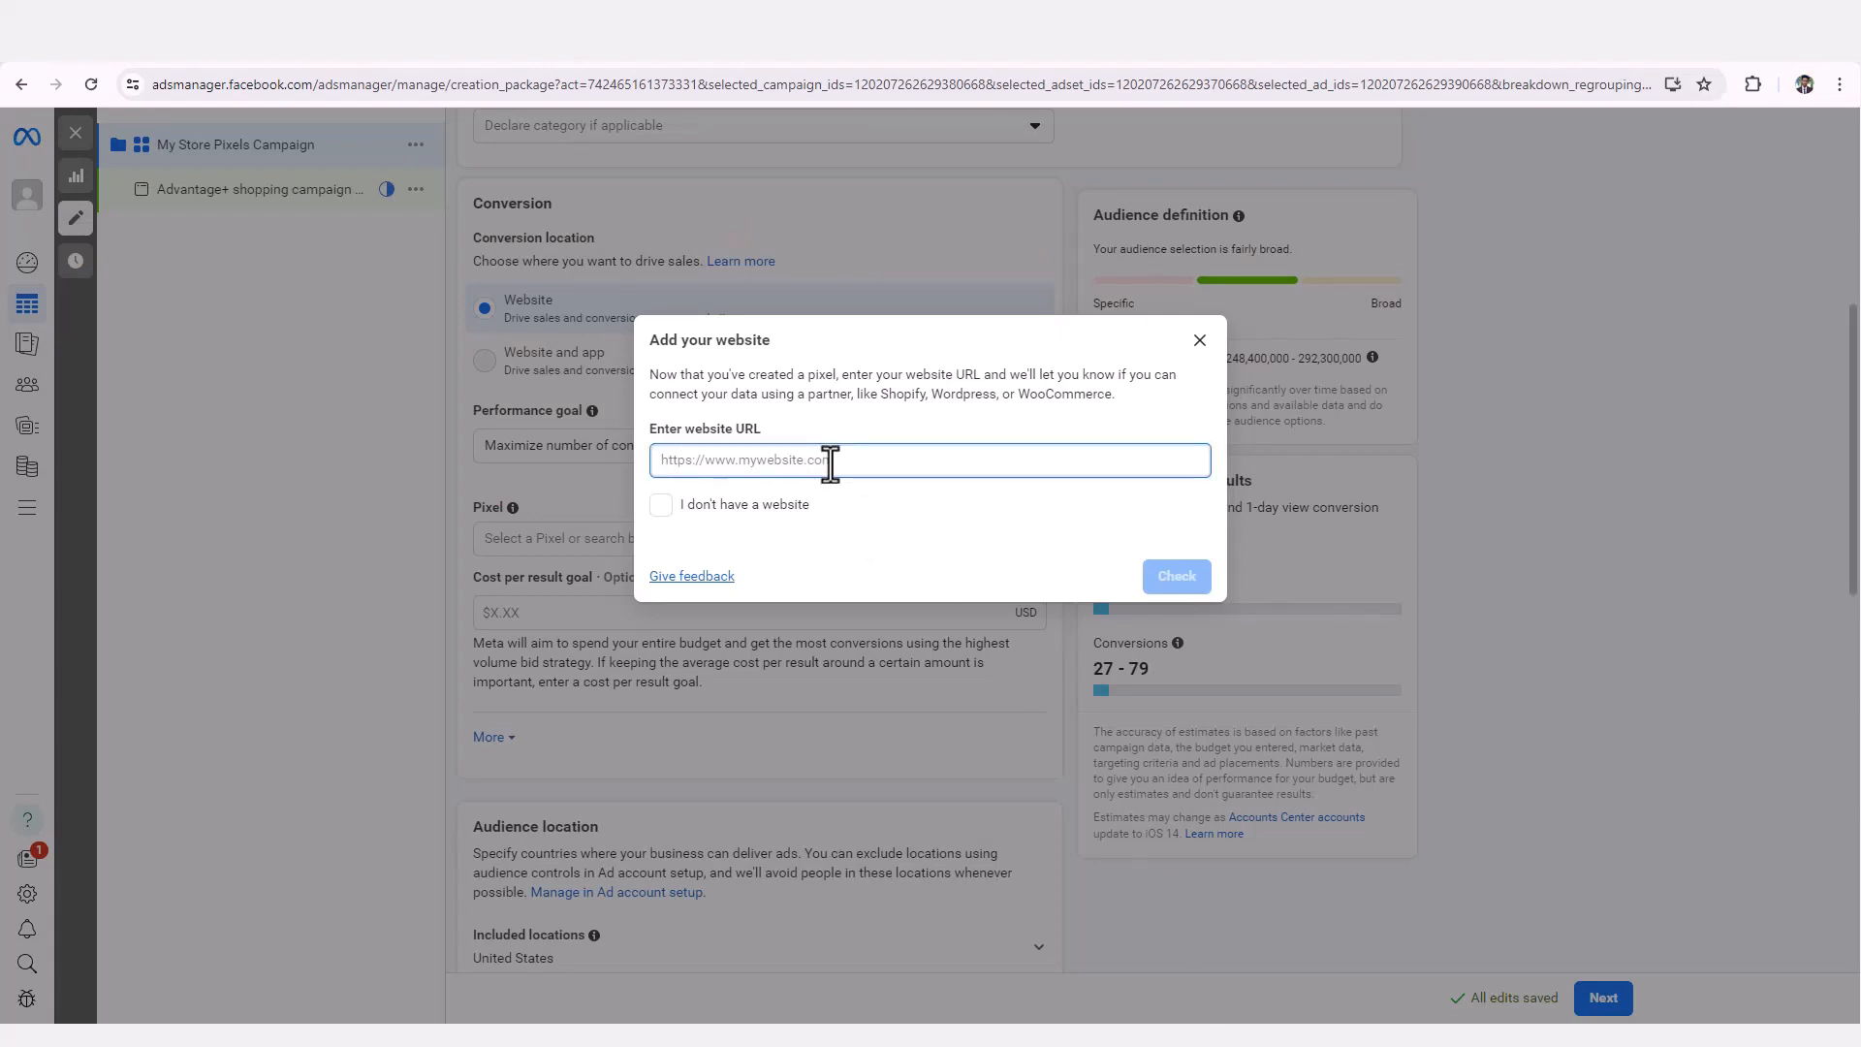
key("ctrl+v")
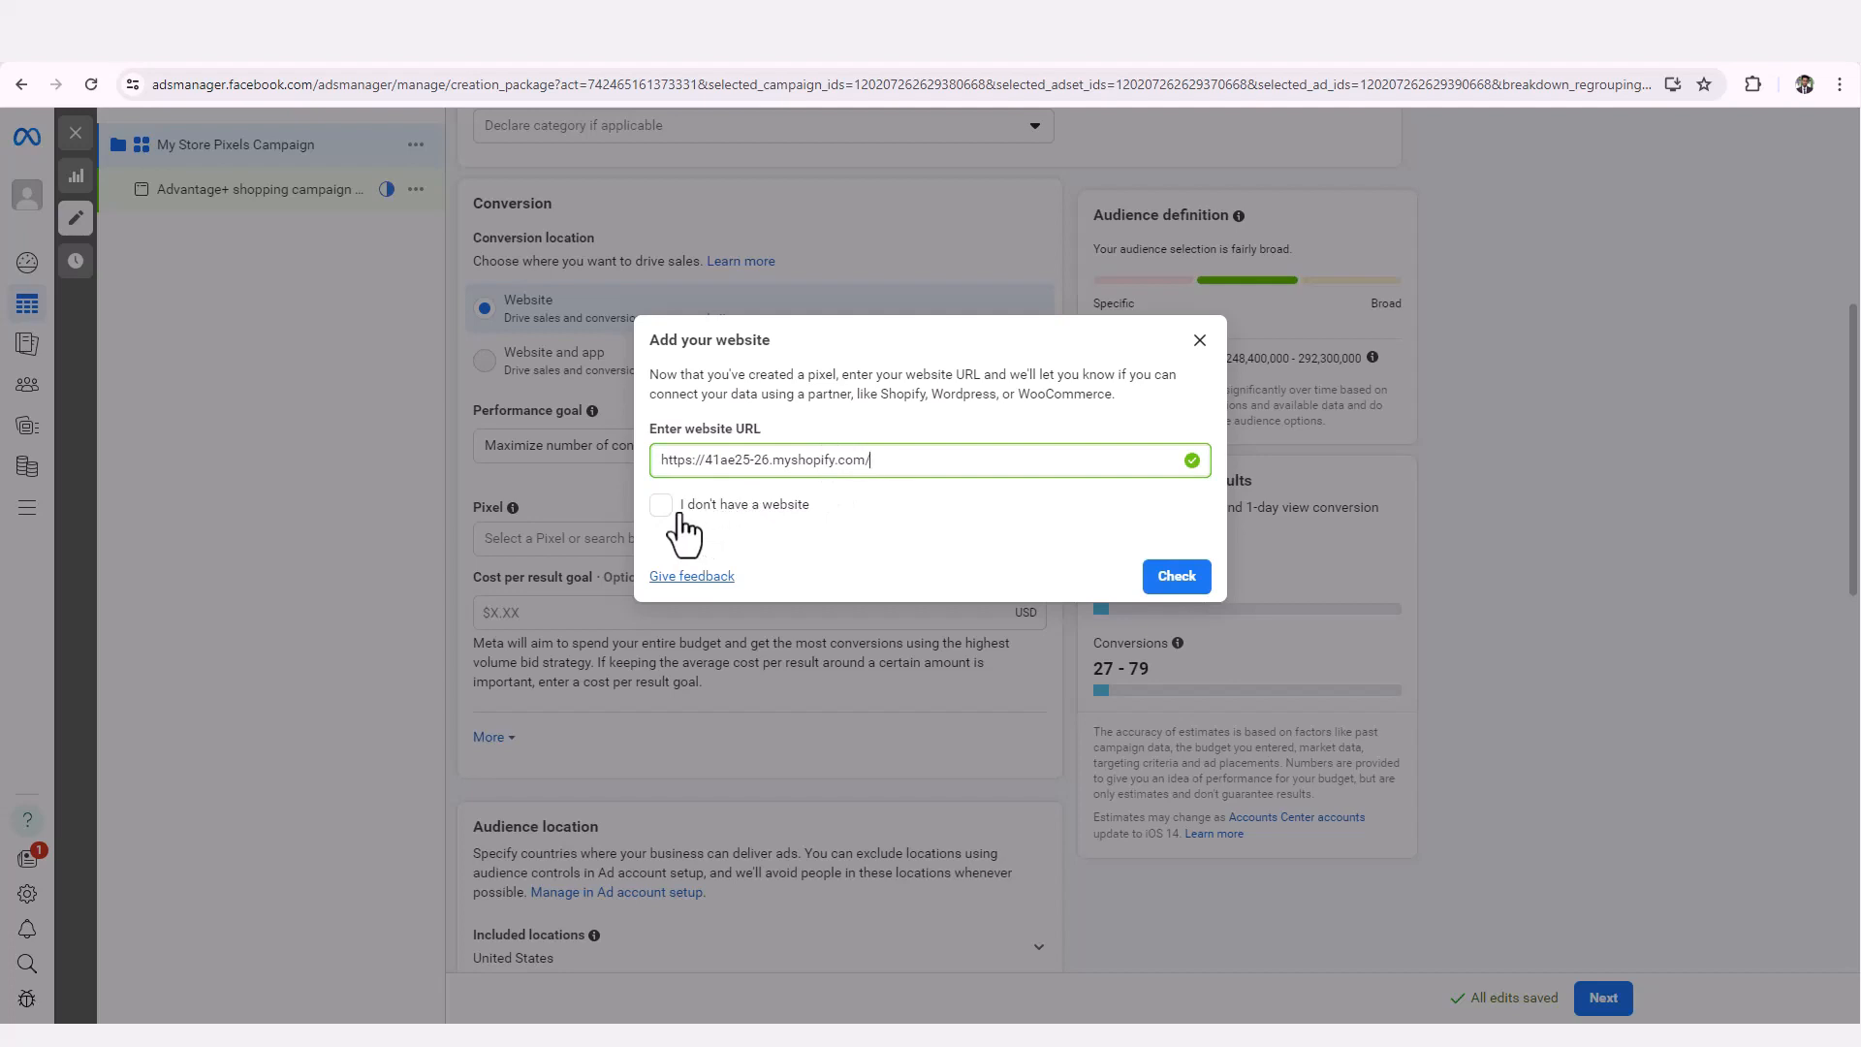
left_click(1175, 581)
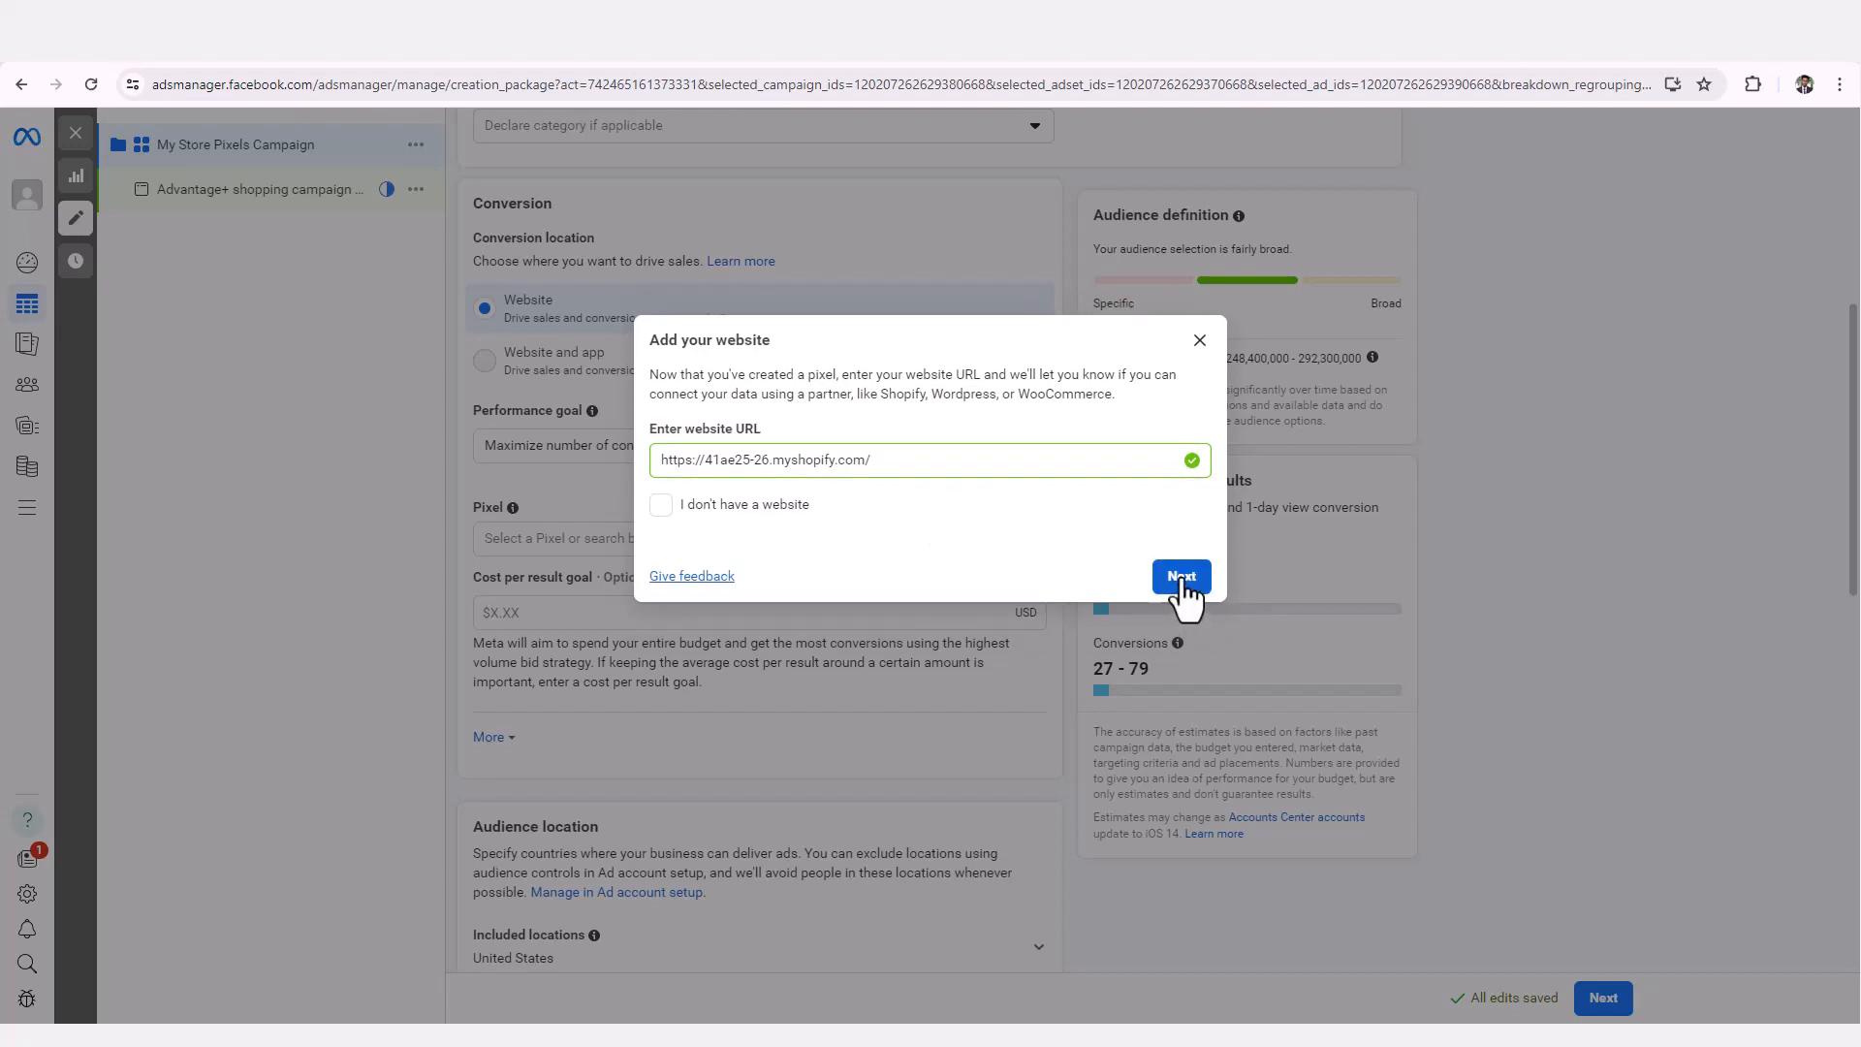
left_click(1183, 582)
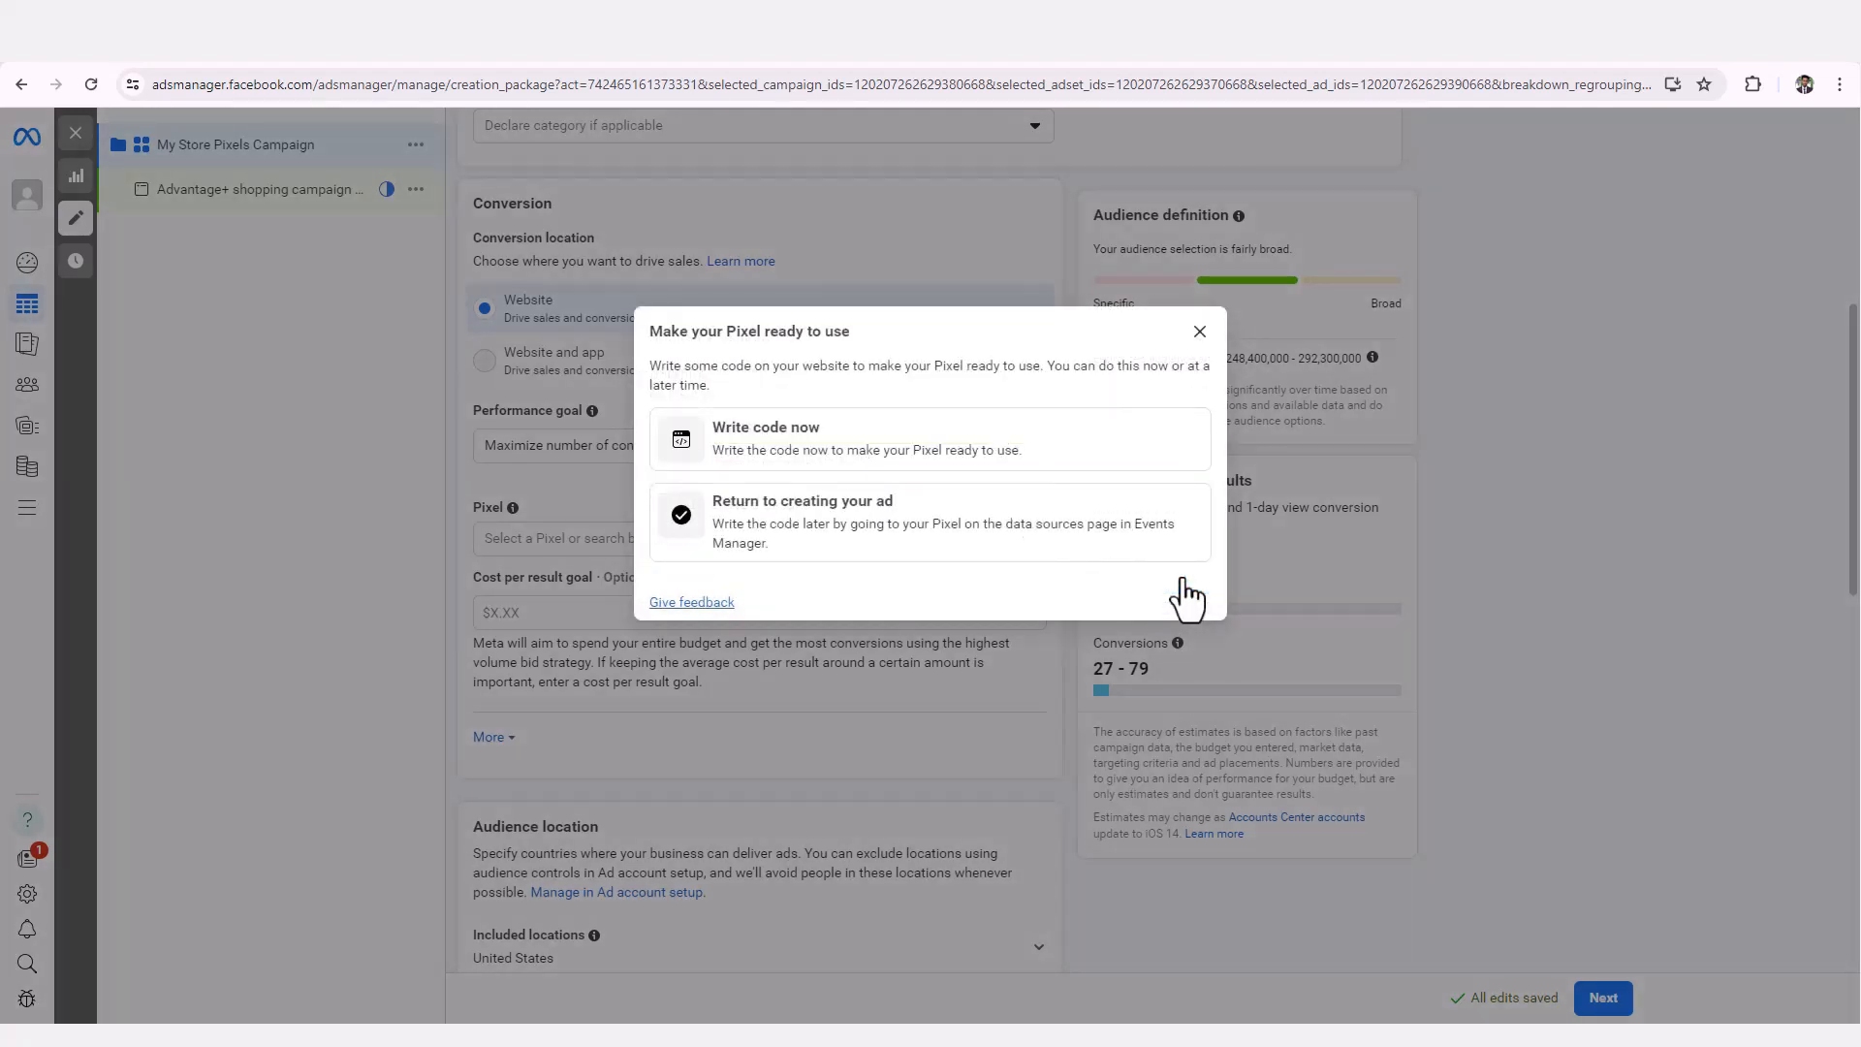
left_click(920, 636)
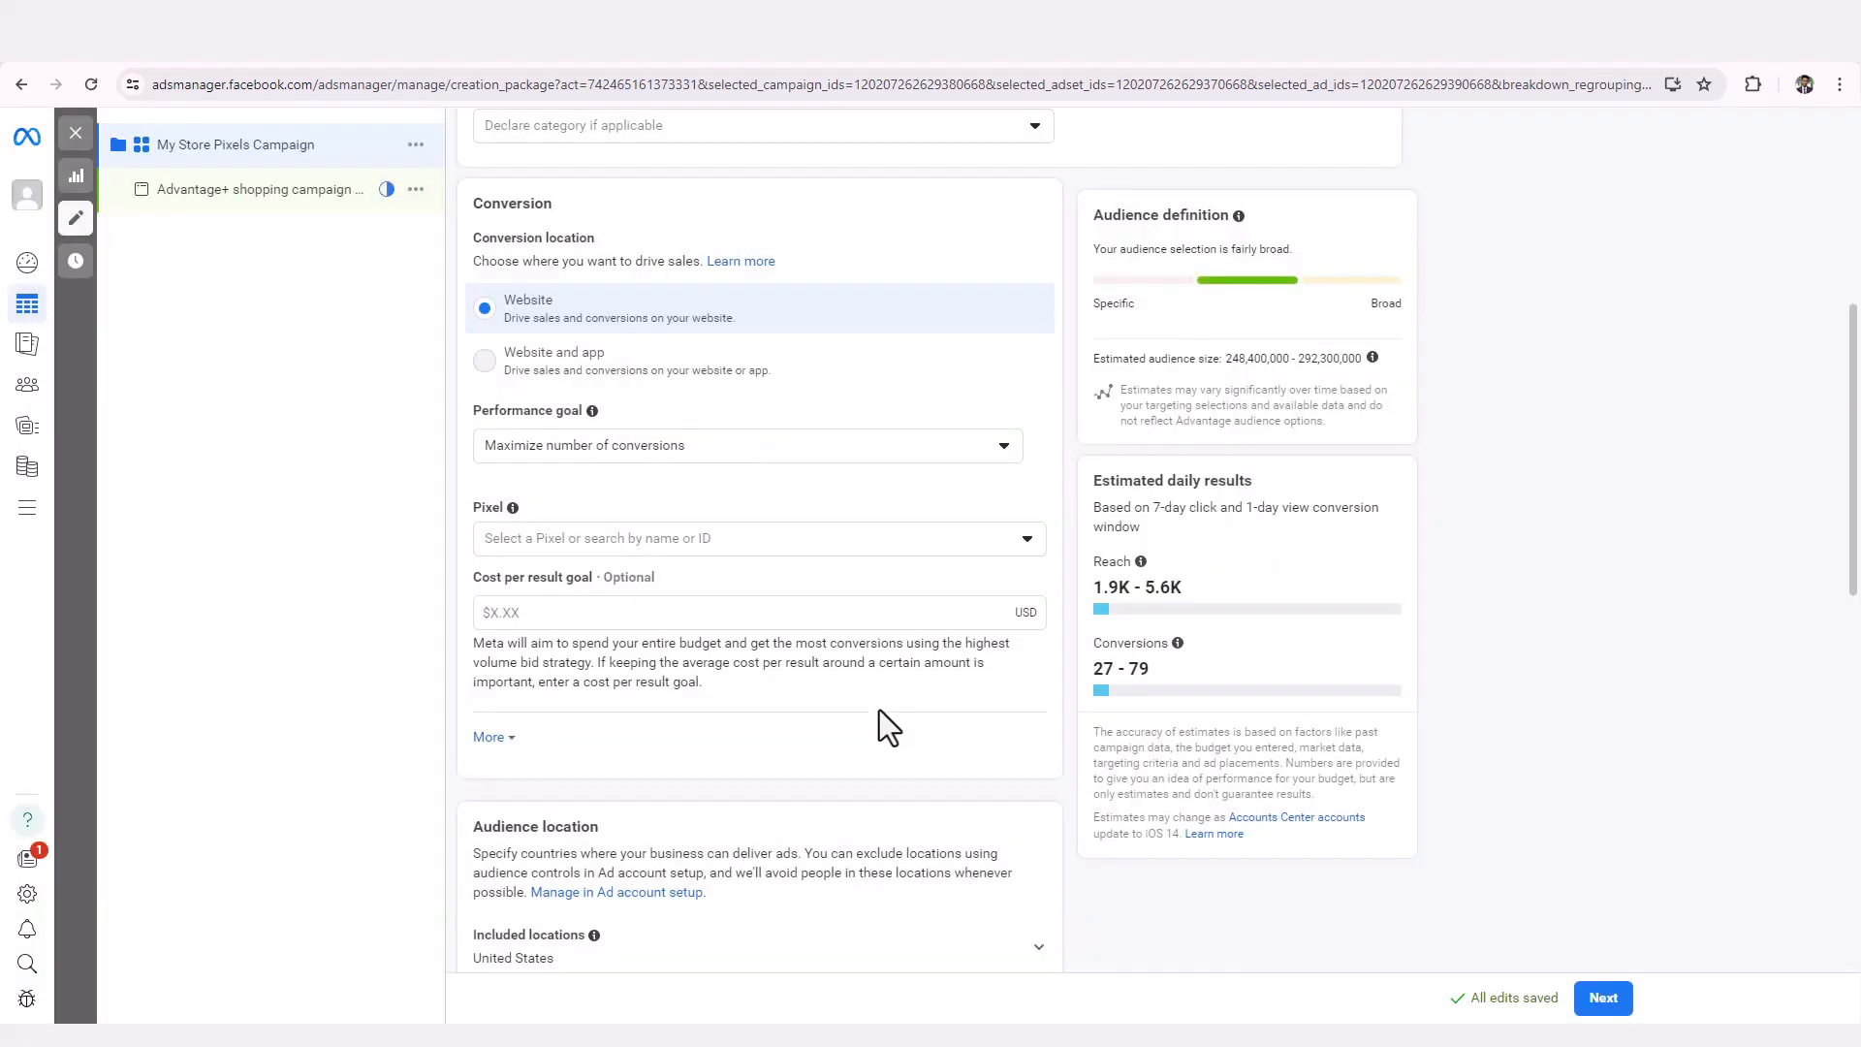
scroll(886, 719, "down", 1)
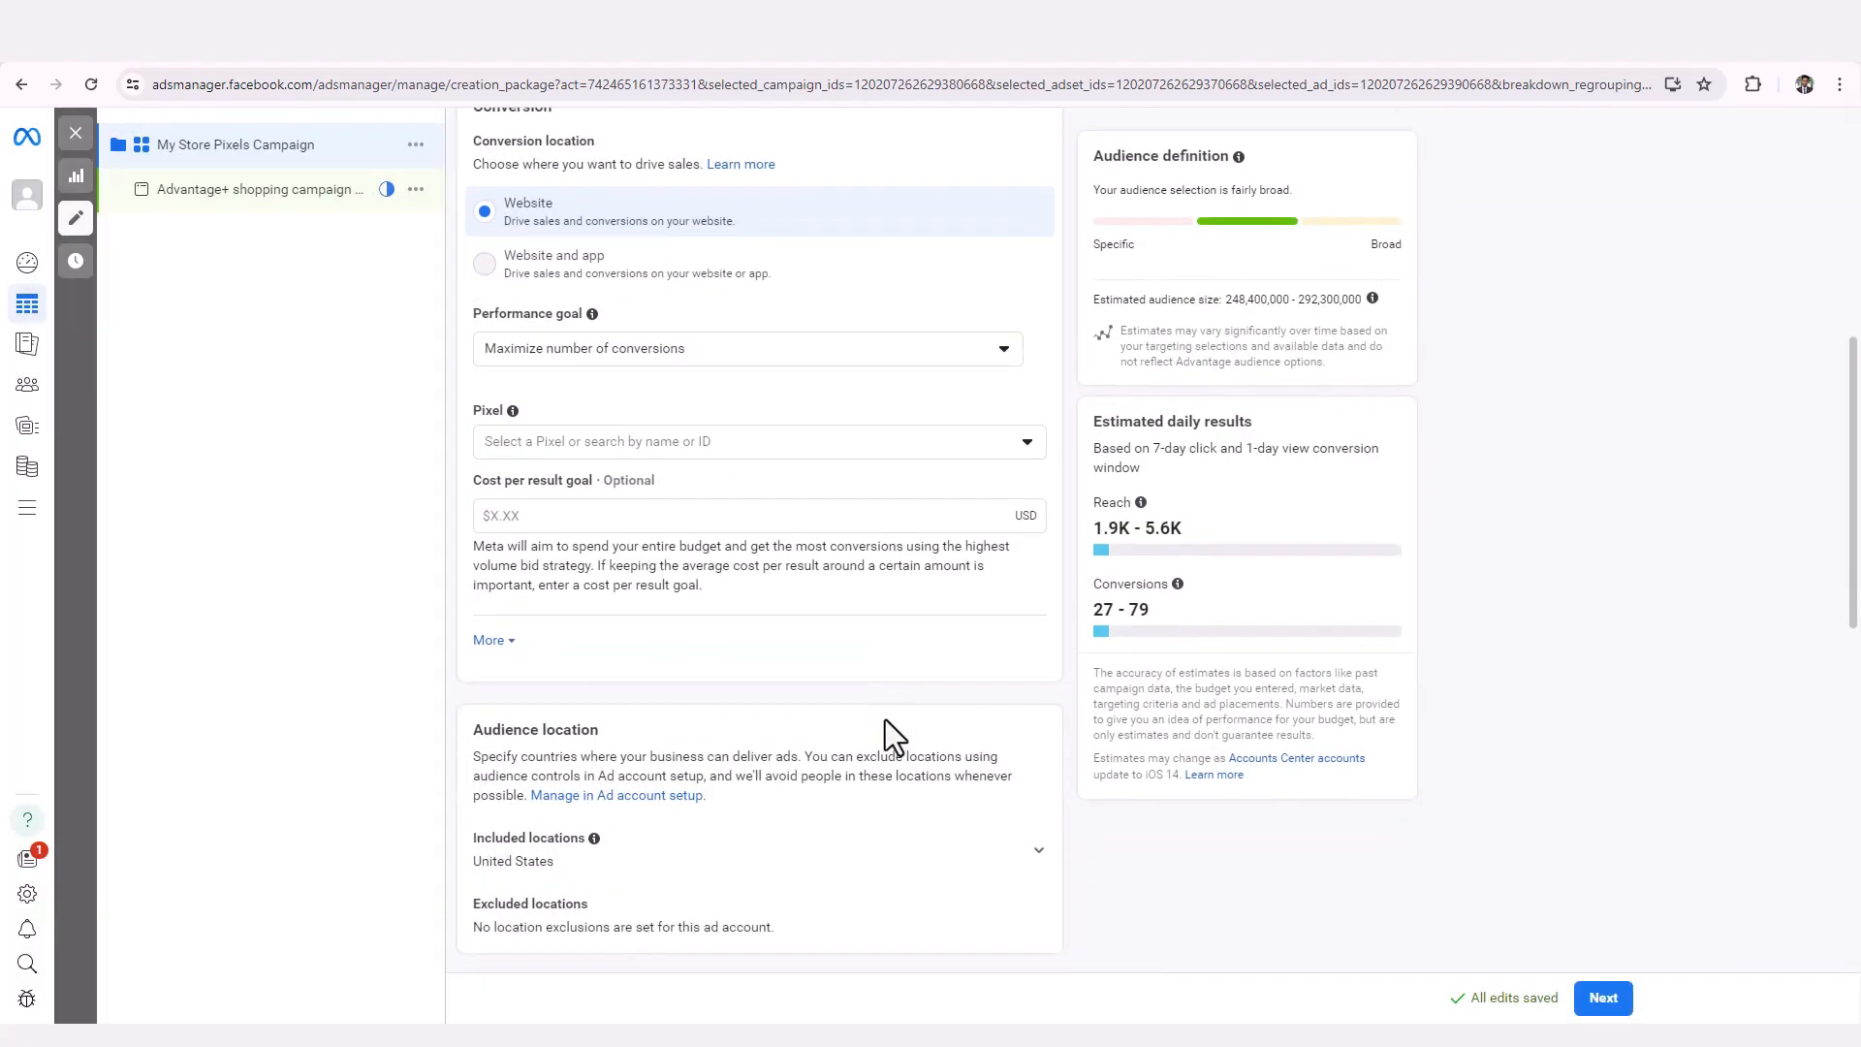
Select My Shop Pixel as the pixel for the campaign's website conversions.
scroll(886, 720, "down", 4)
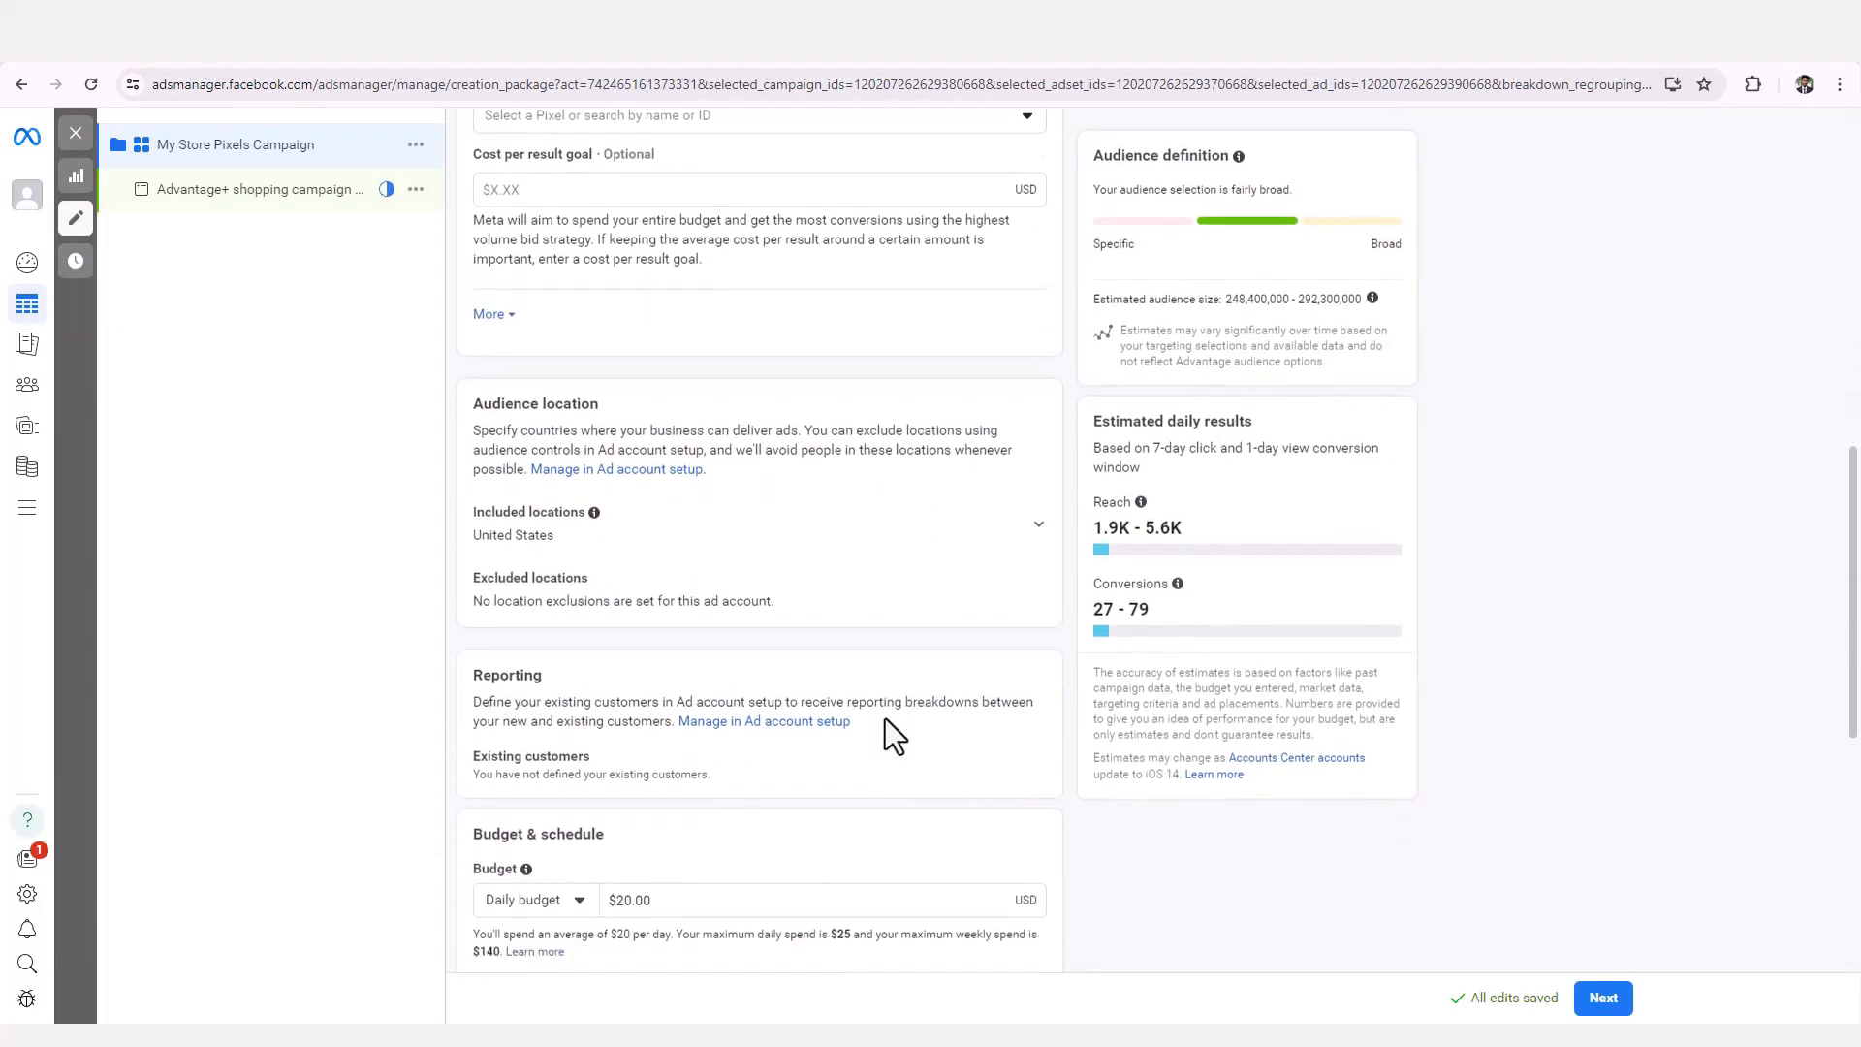
scroll(885, 718, "up", 3)
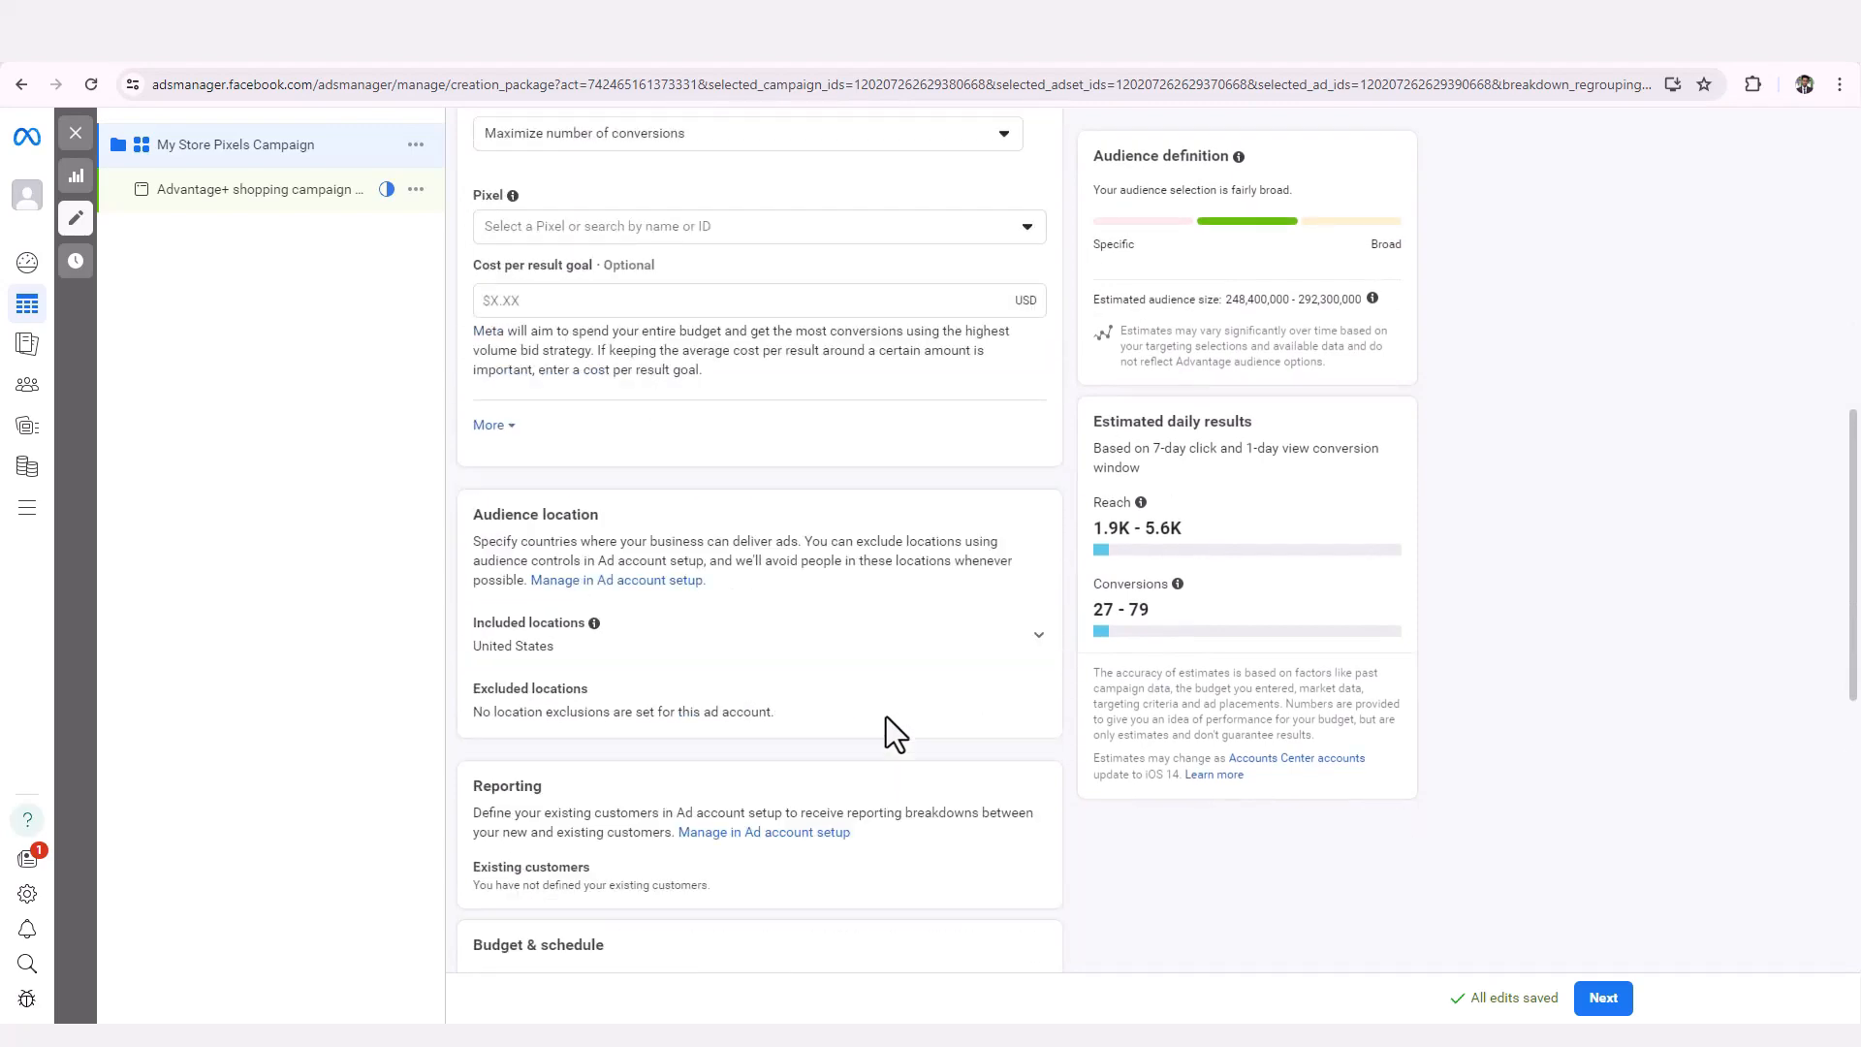
scroll(885, 715, "up", 1)
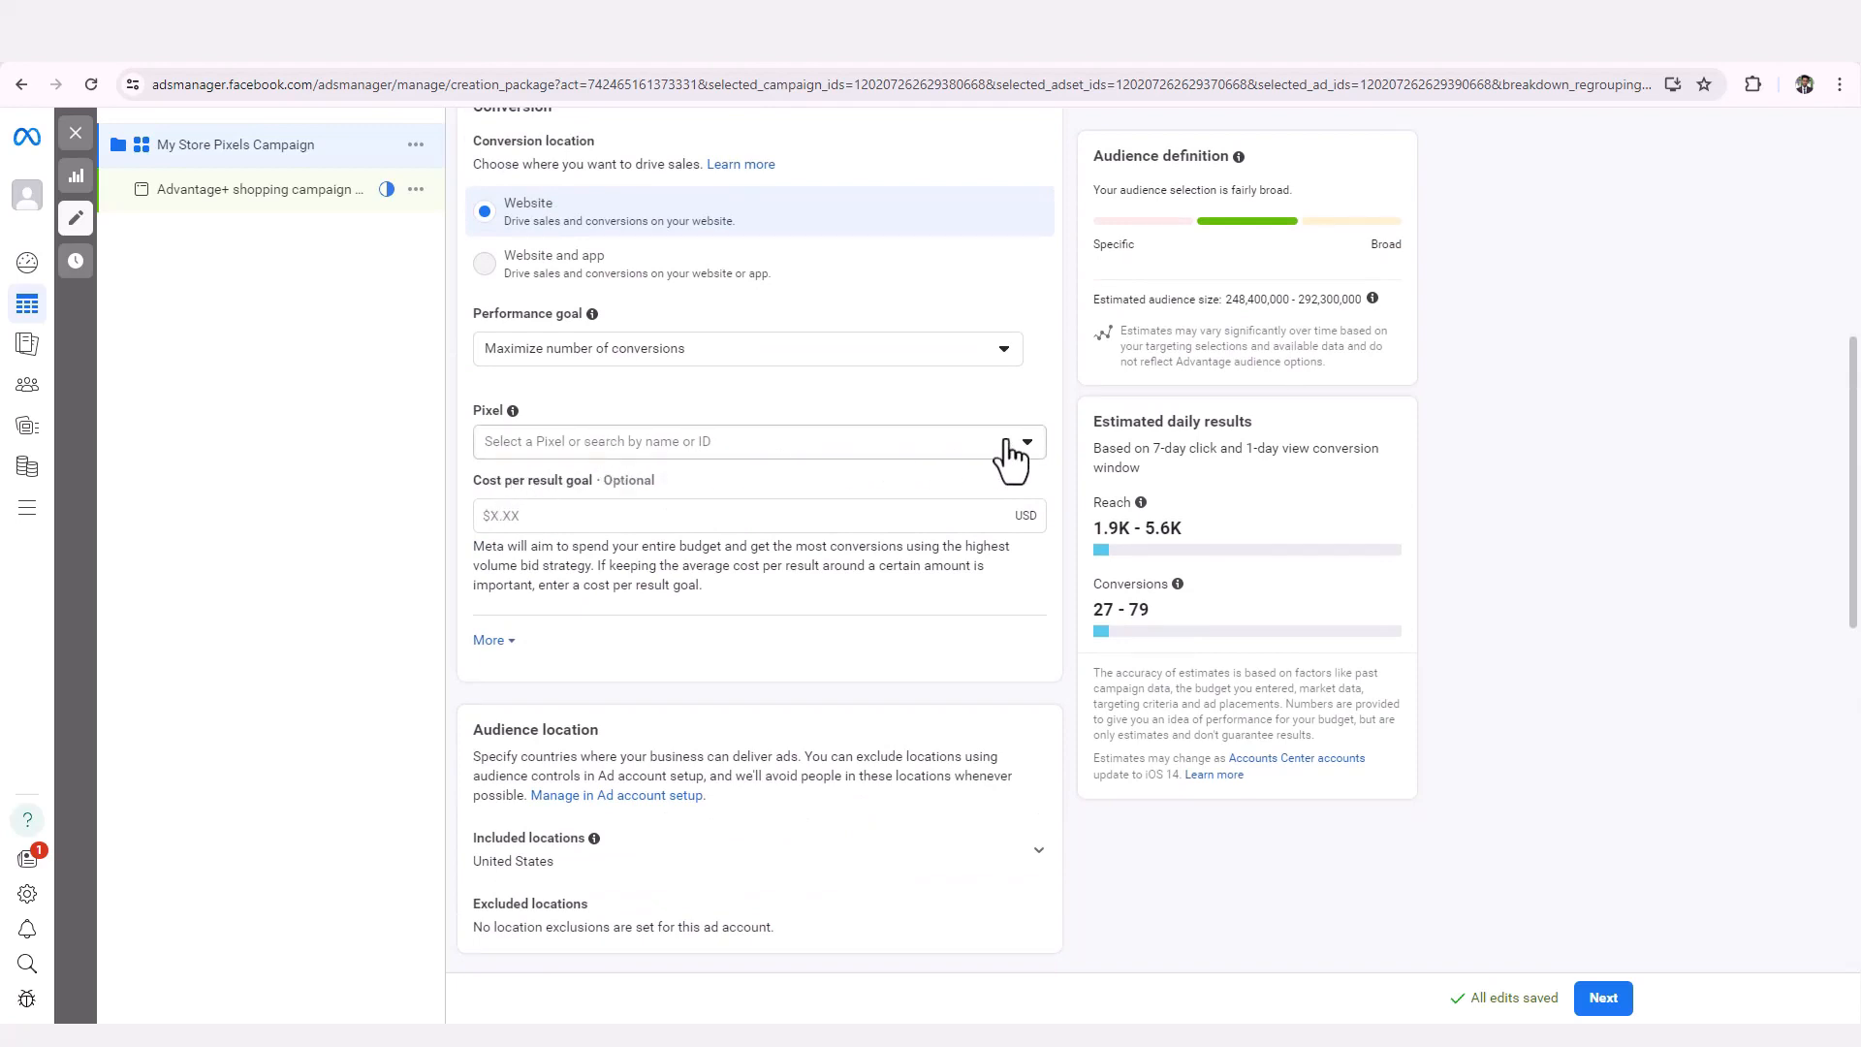
left_click(1028, 453)
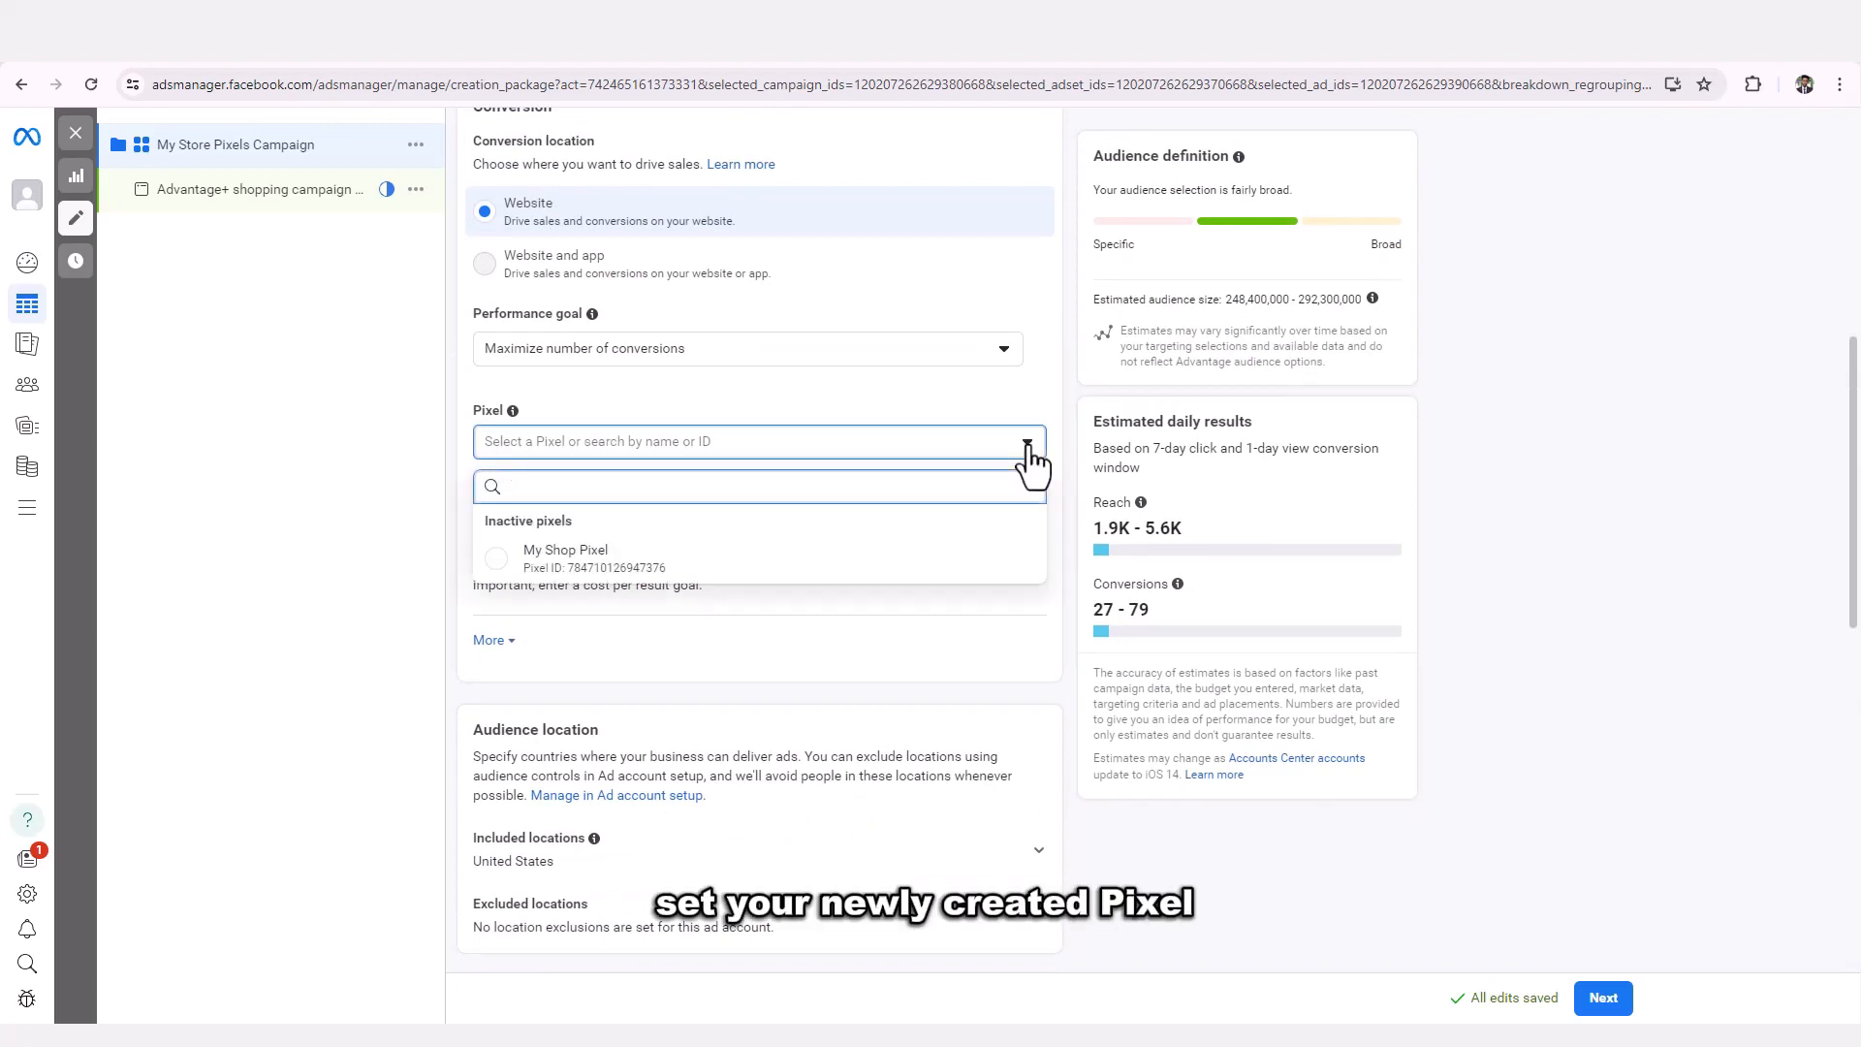
left_click(502, 561)
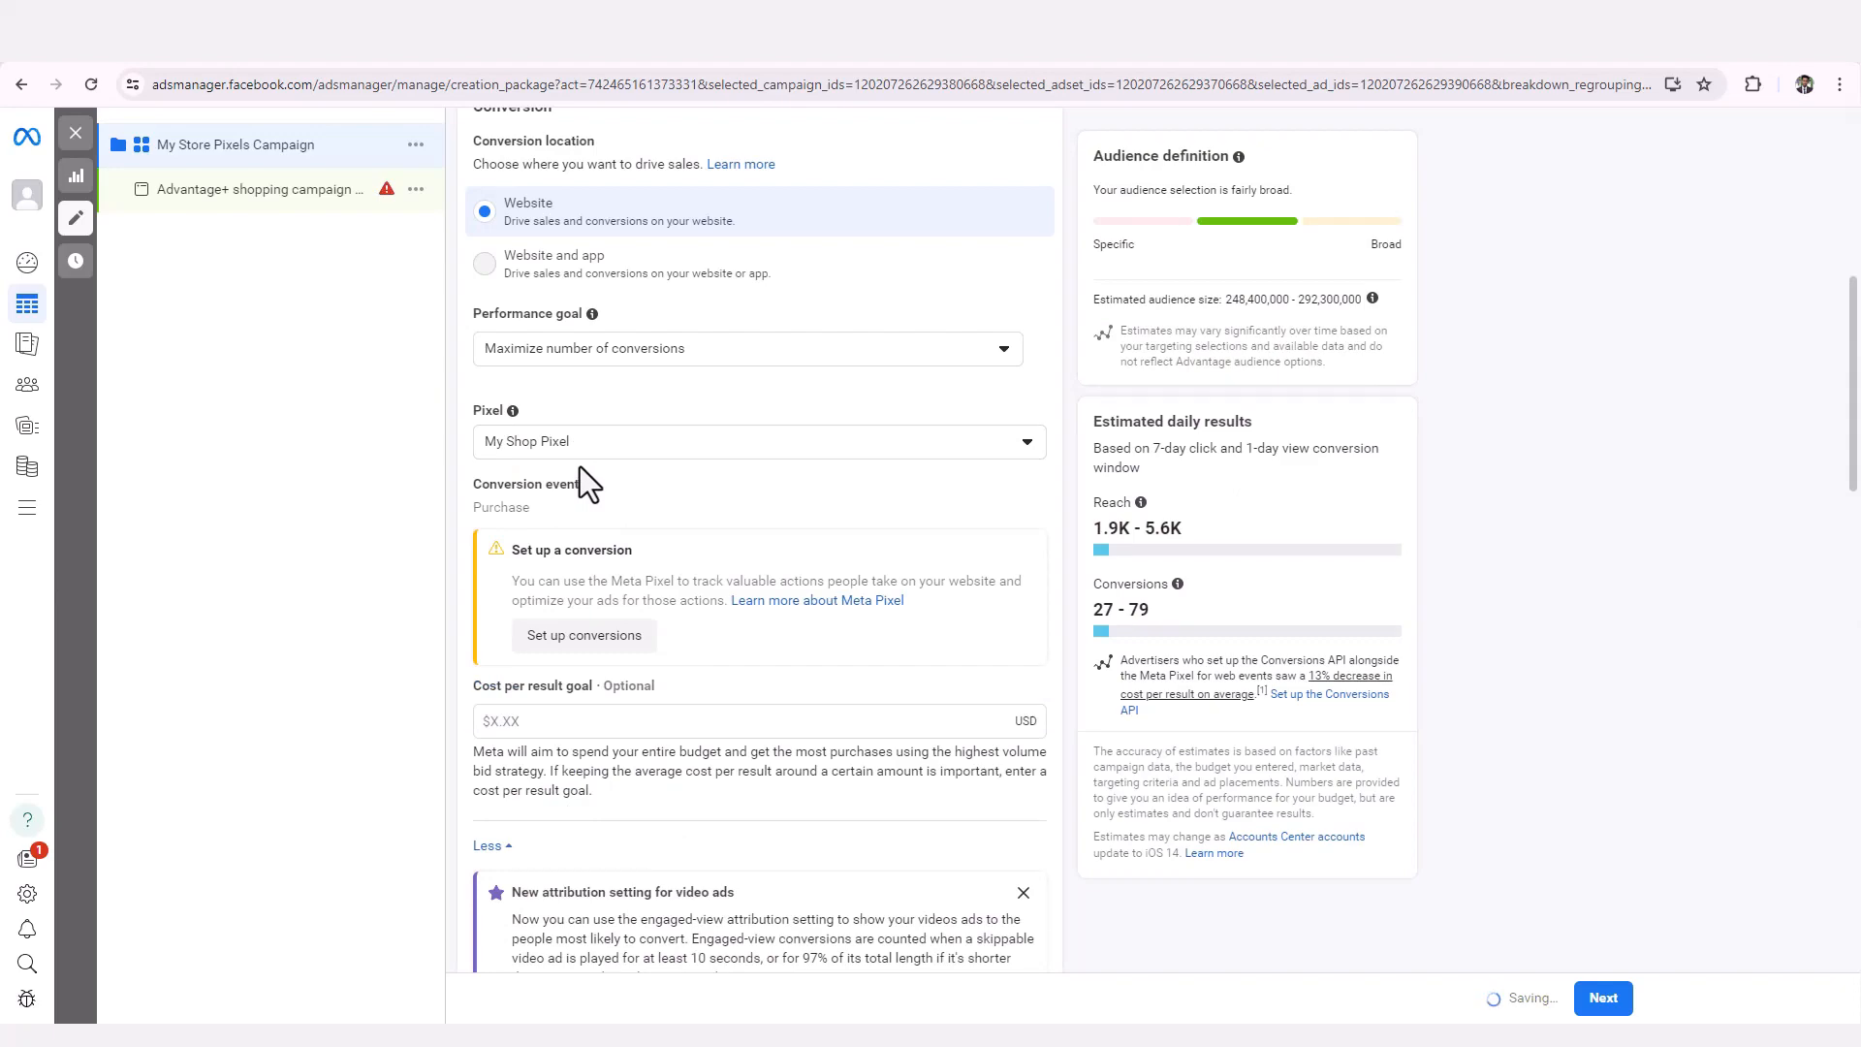
Set up conversion tracking with a custom conversion whose URL rule contains the keyword Tracking.
left_click(612, 643)
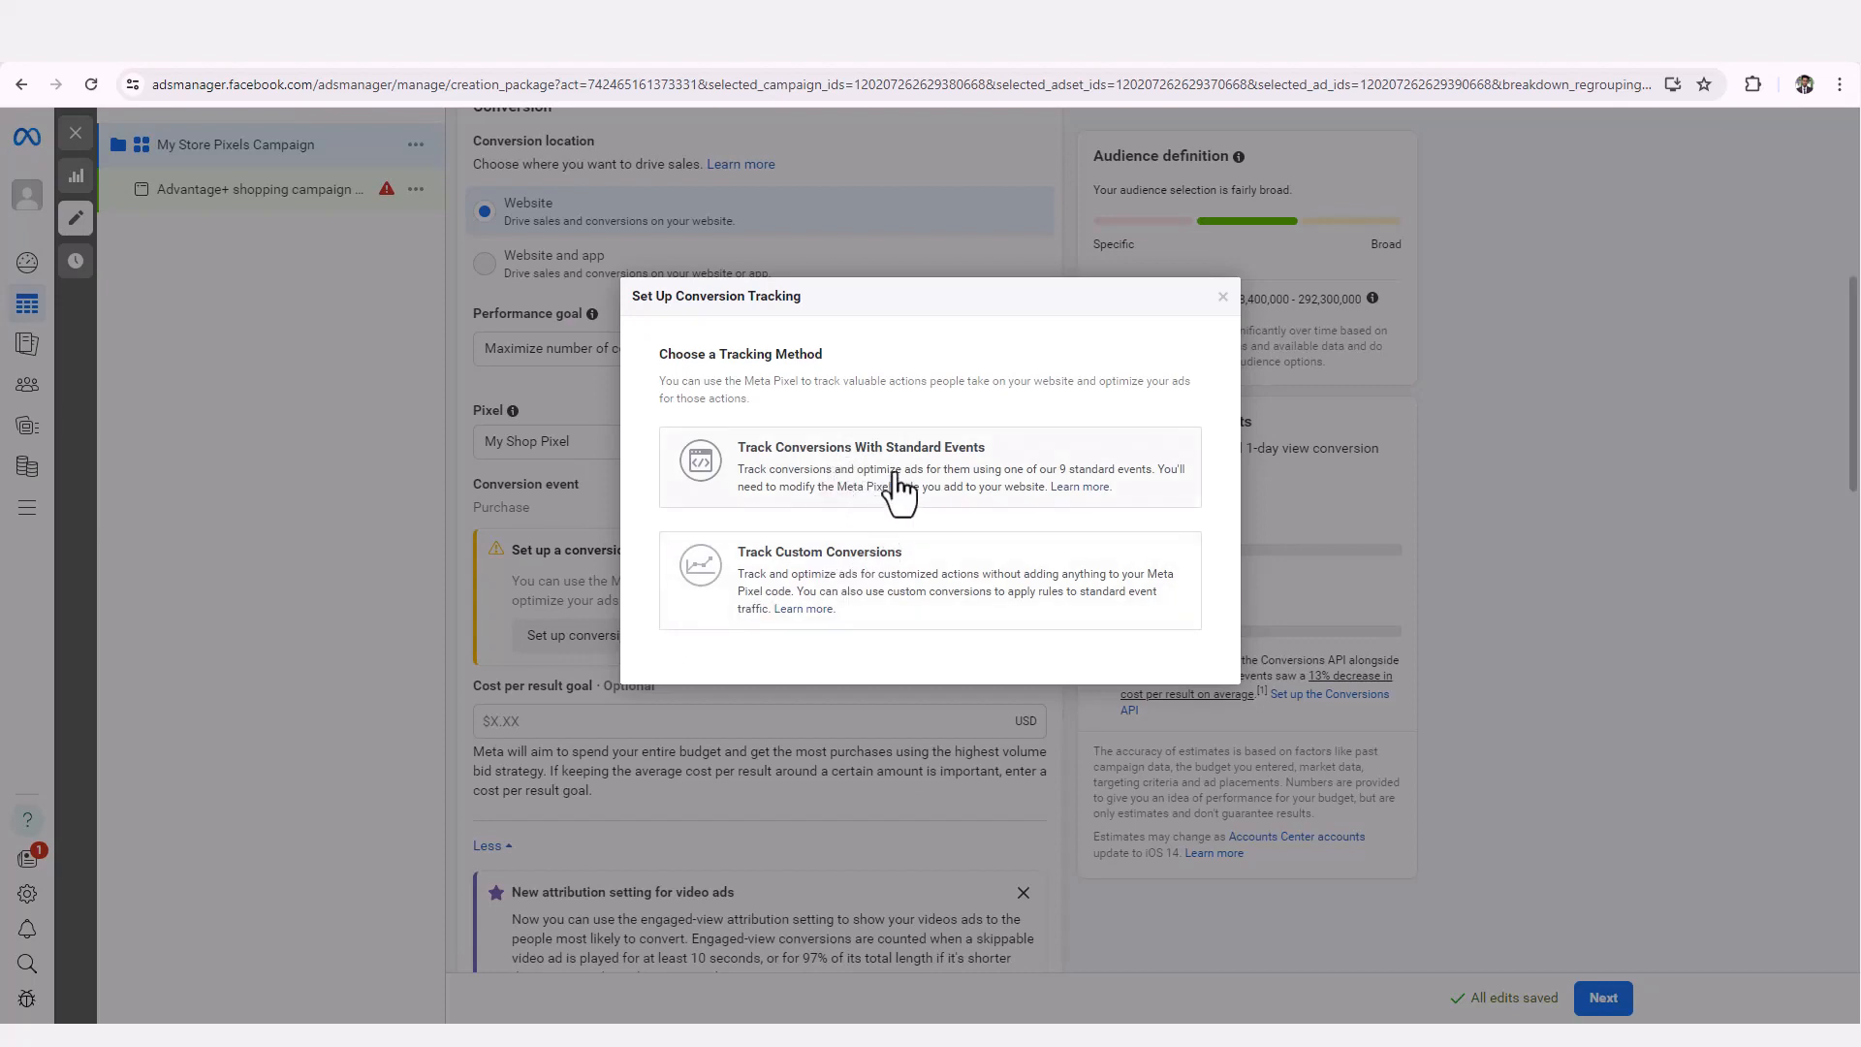
left_click(844, 582)
type("Trac")
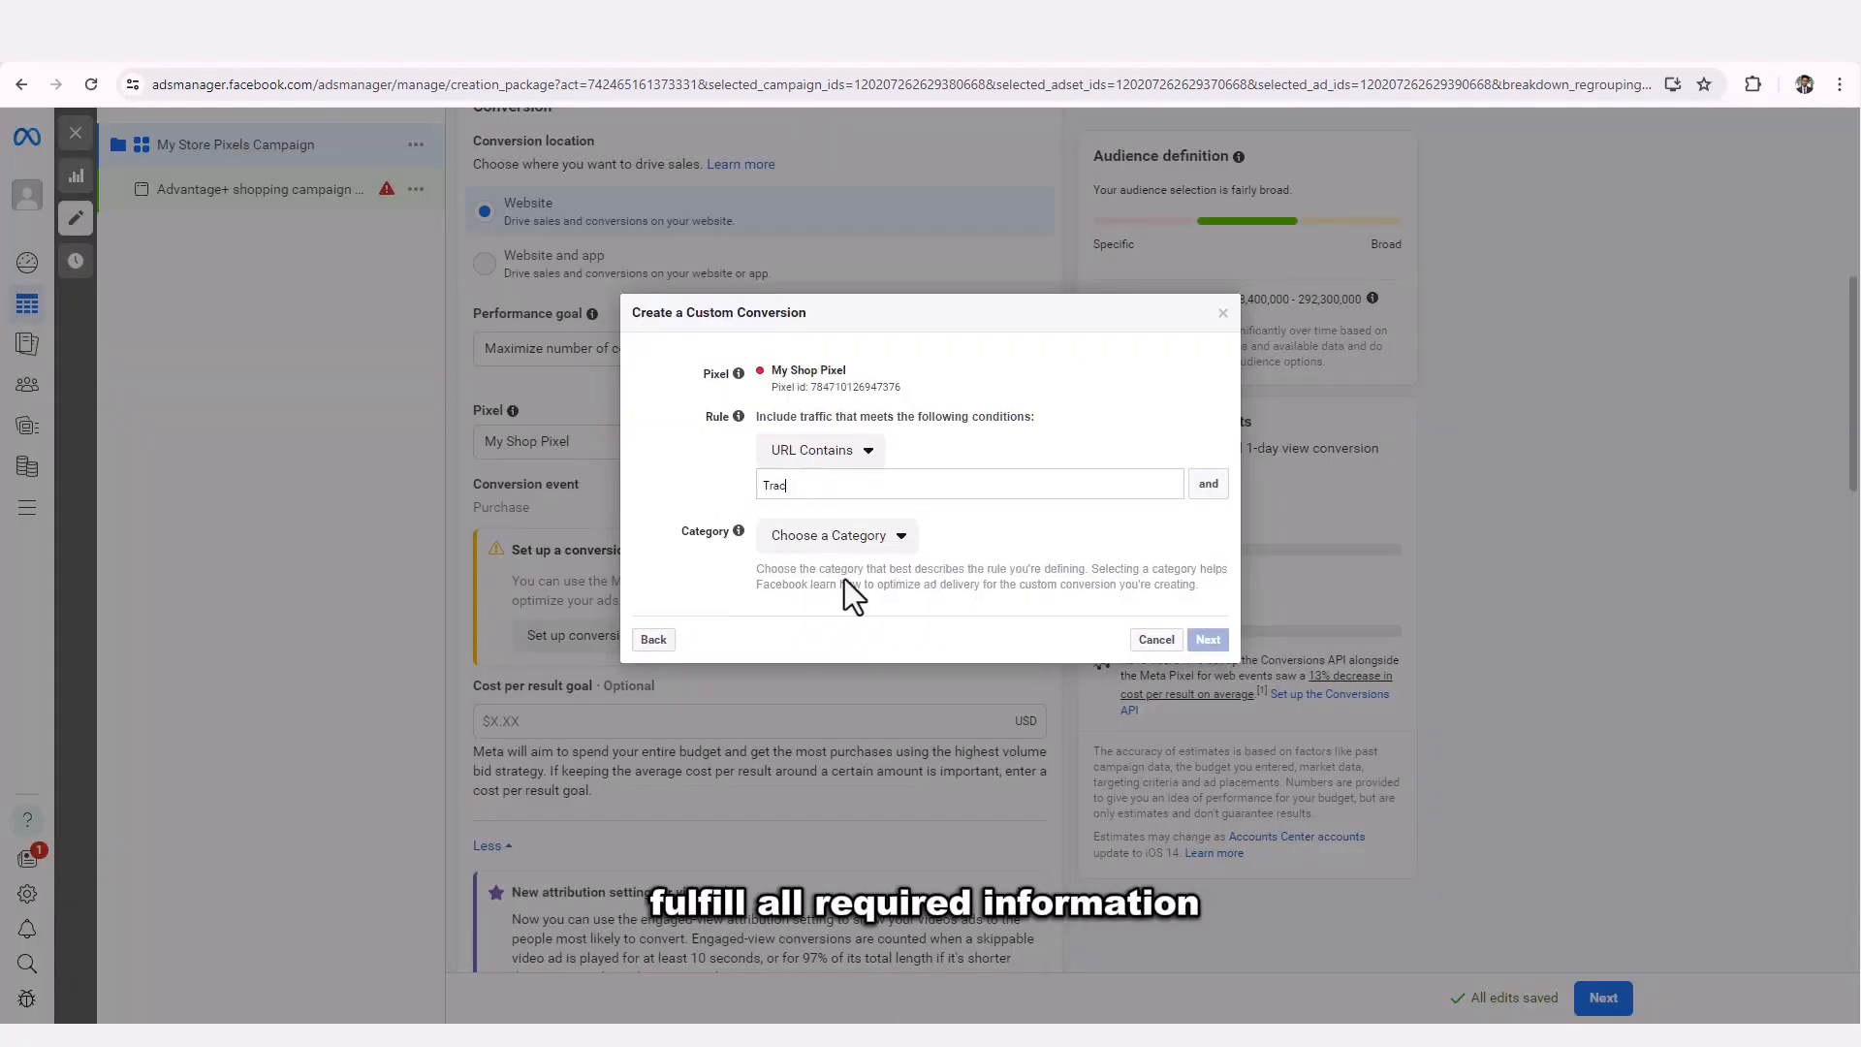
type("king")
key("Return")
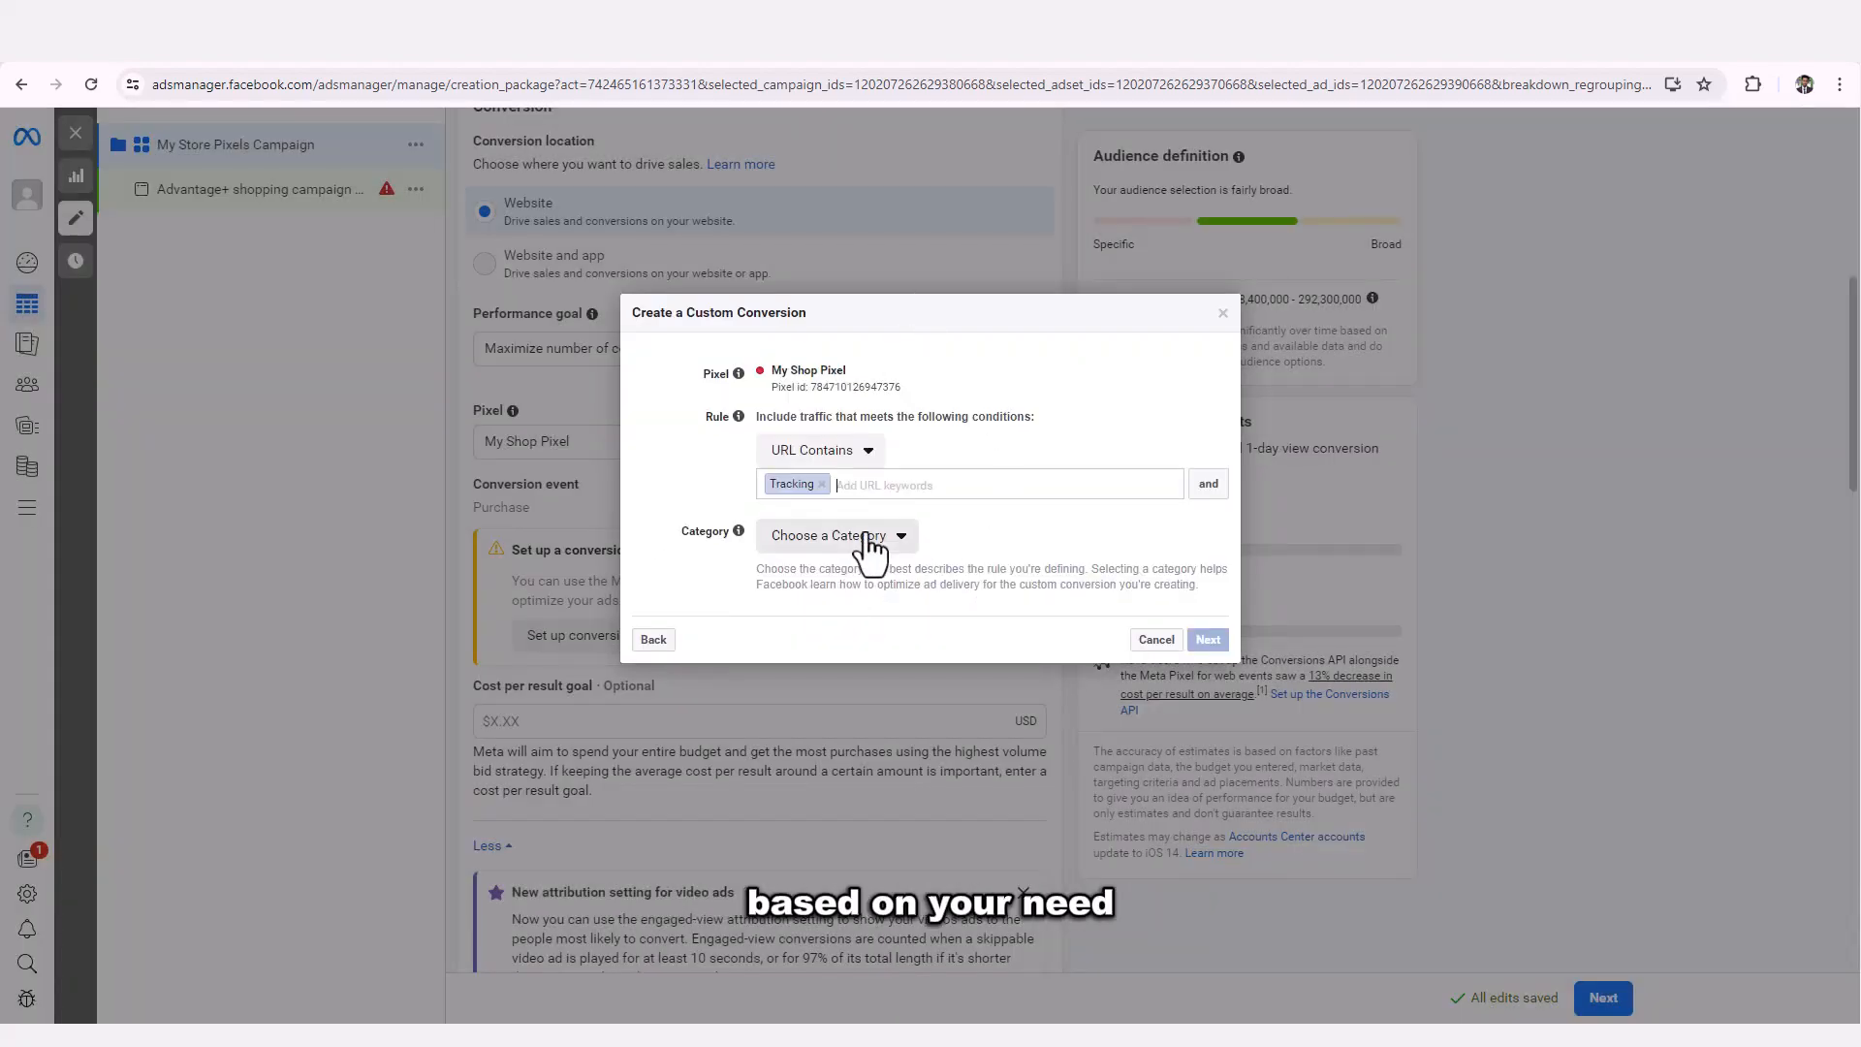
Add 41ae25-26.myshopify as a second URL keyword, trimmed from the copied store address.
key("ctrl+v")
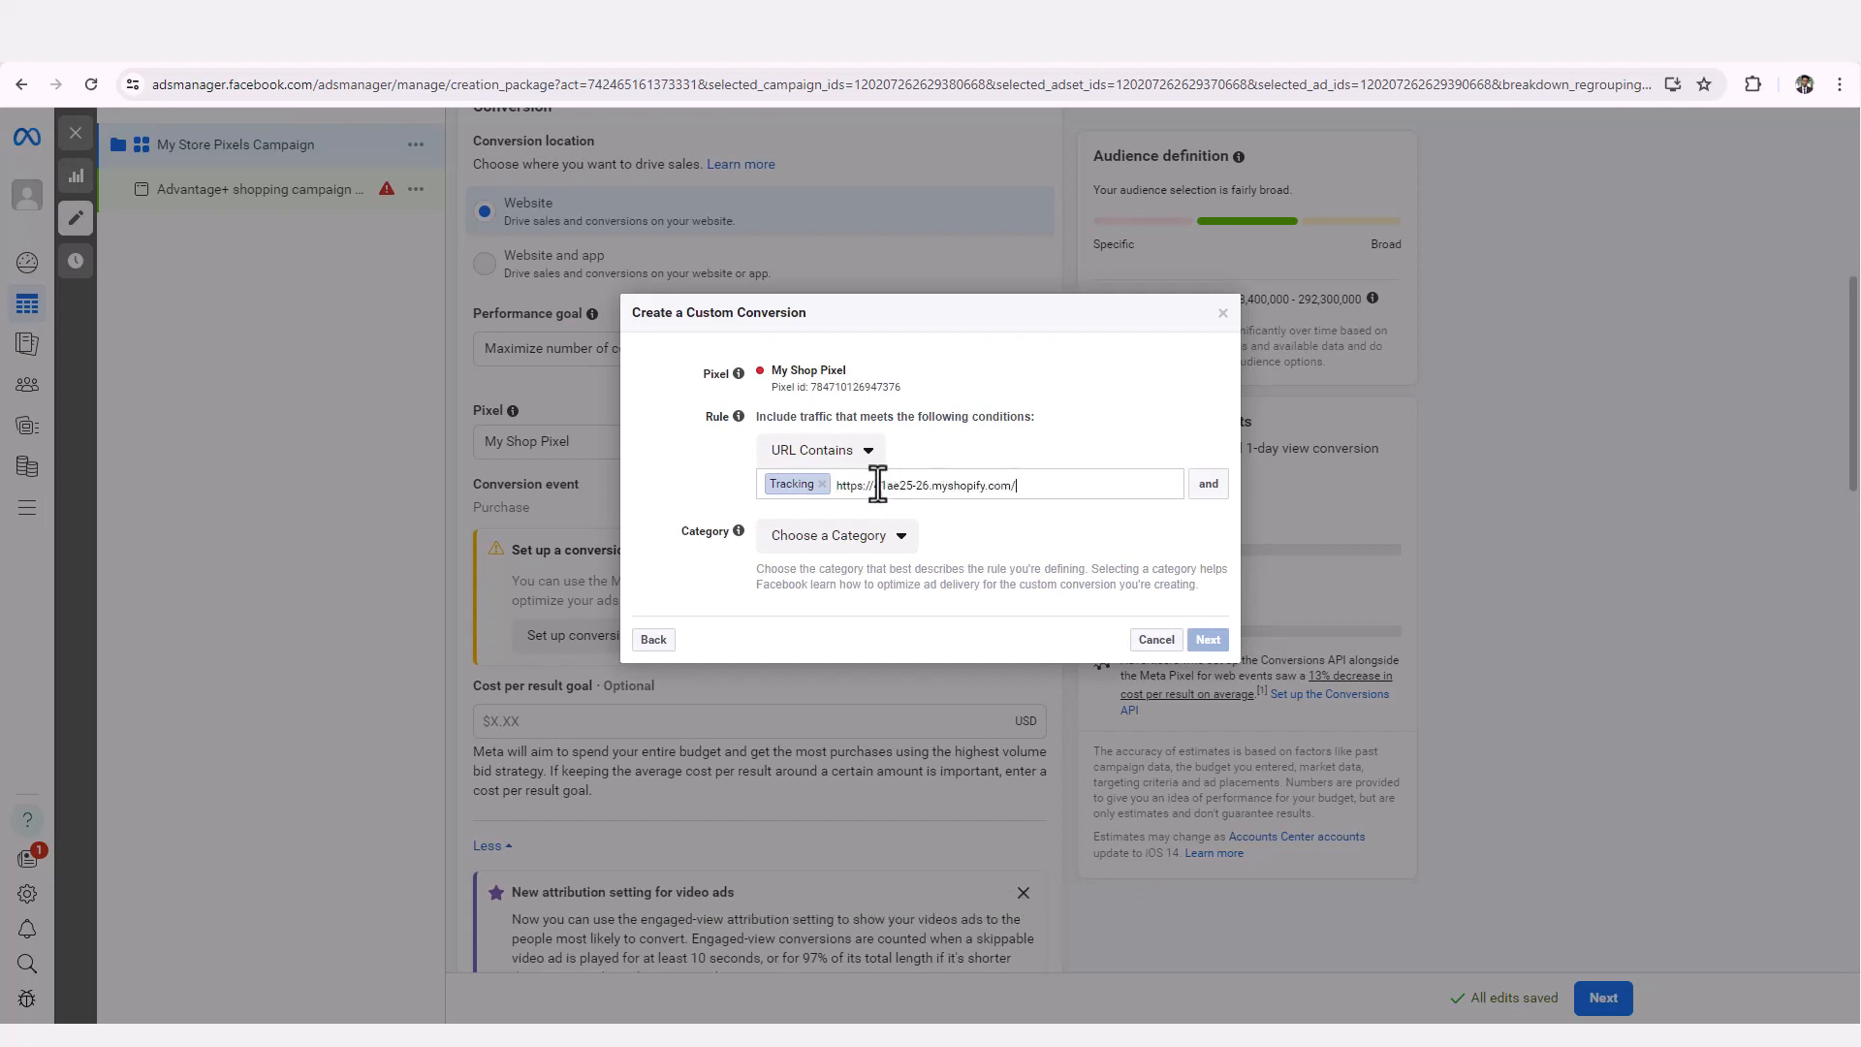
left_click_drag(875, 485, 833, 484)
key("BackSpace")
left_click_drag(1014, 483, 930, 485)
key("BackSpace")
key("Return")
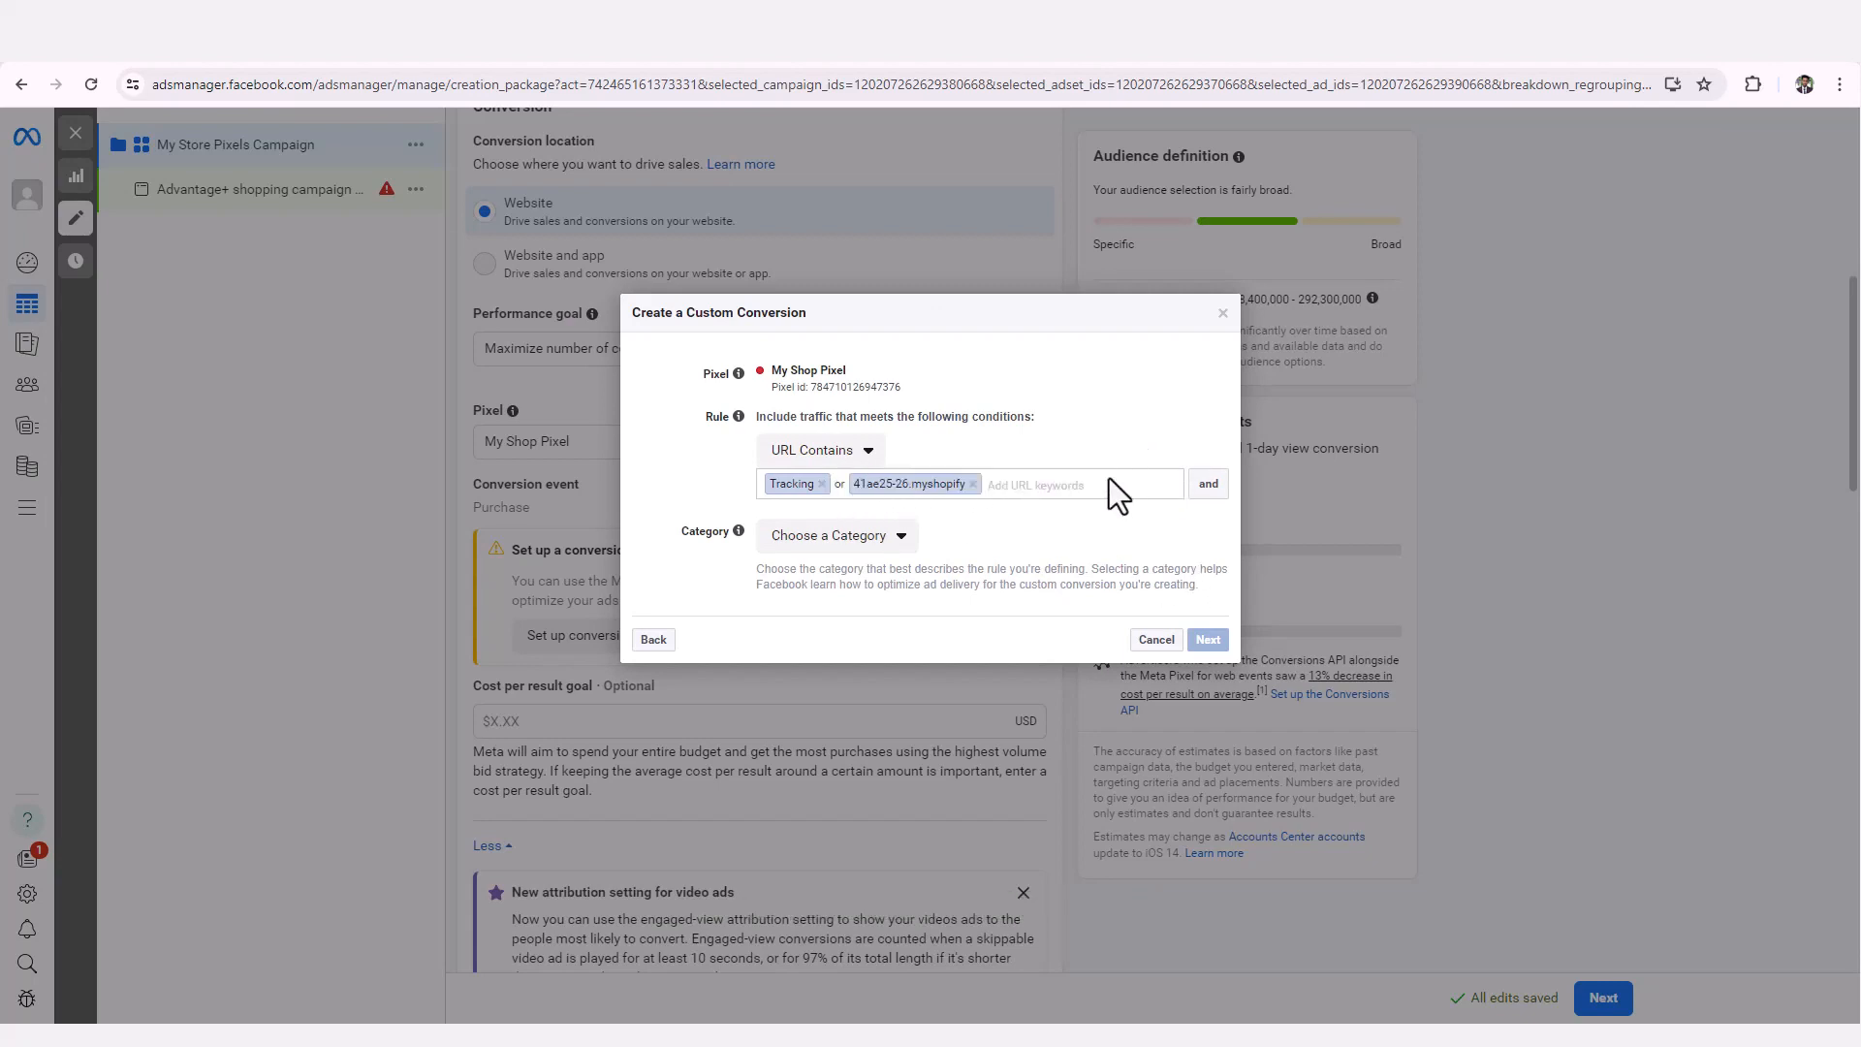
Set the custom conversion's category to Search and continue to its naming.
left_click(899, 538)
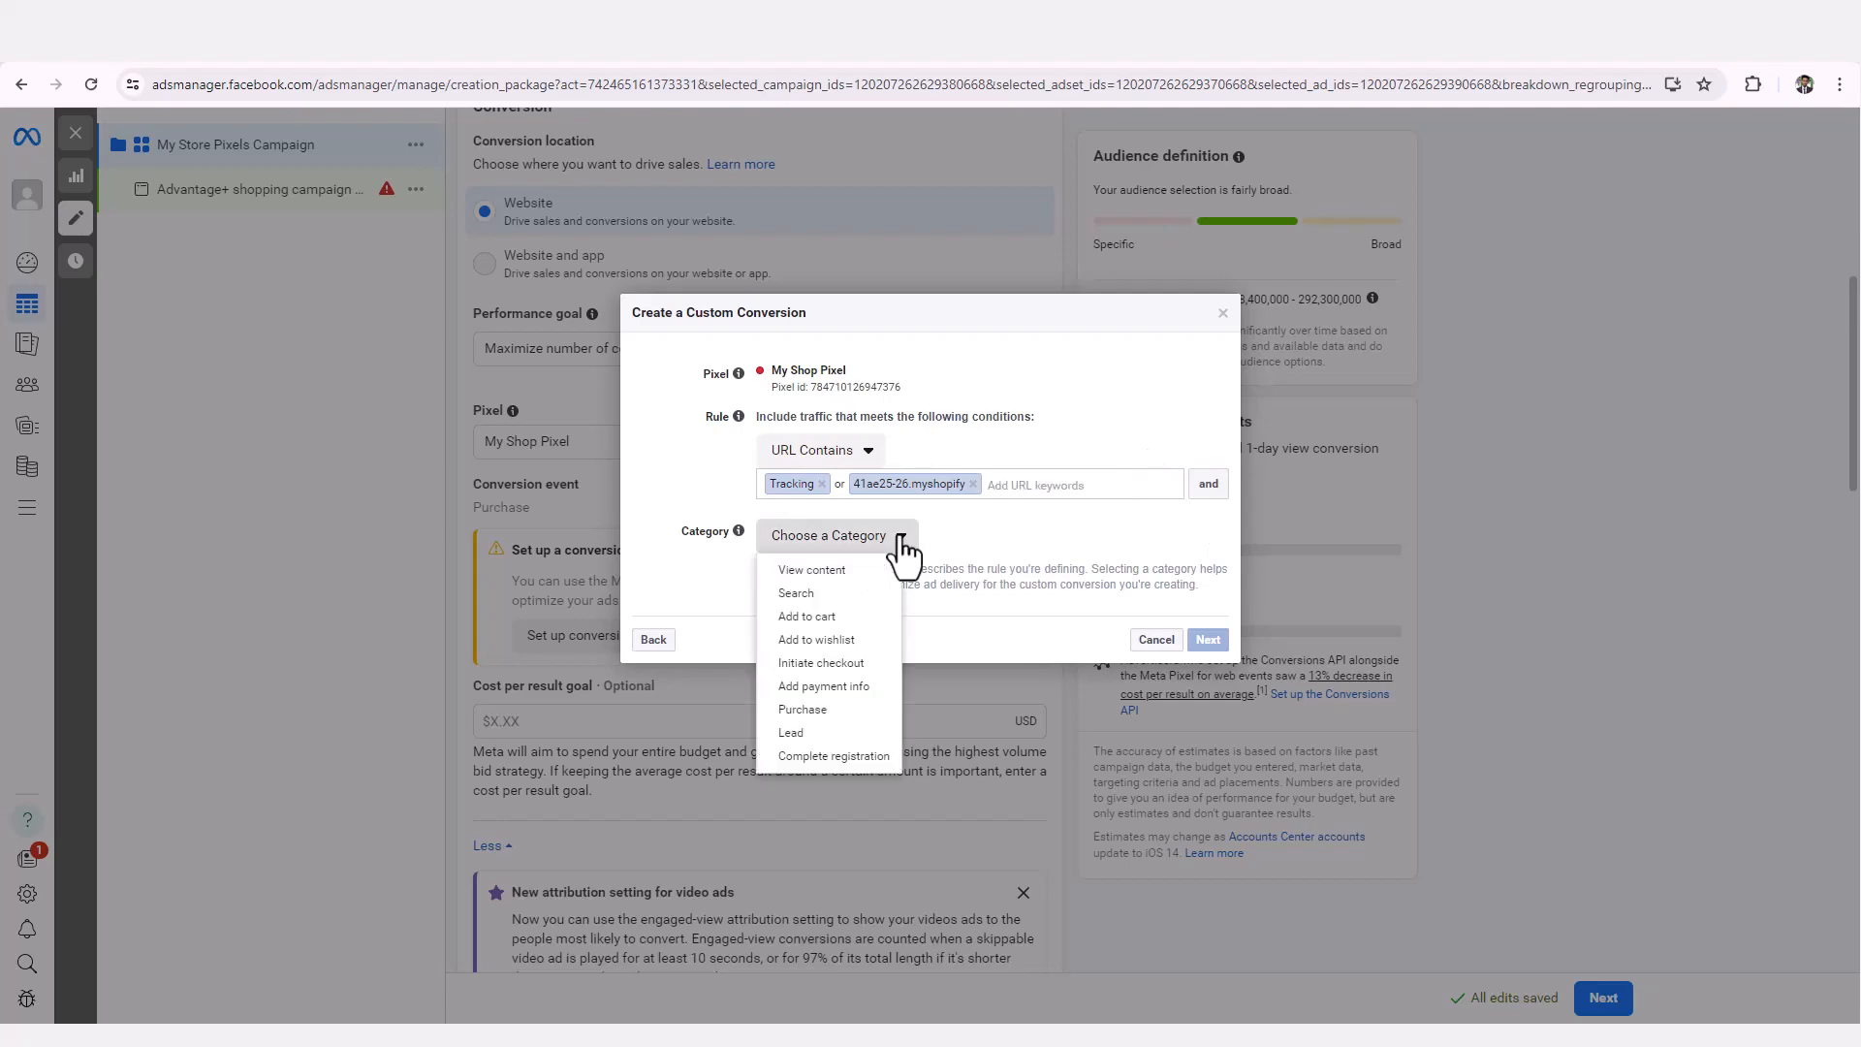
left_click(795, 593)
left_click(1198, 635)
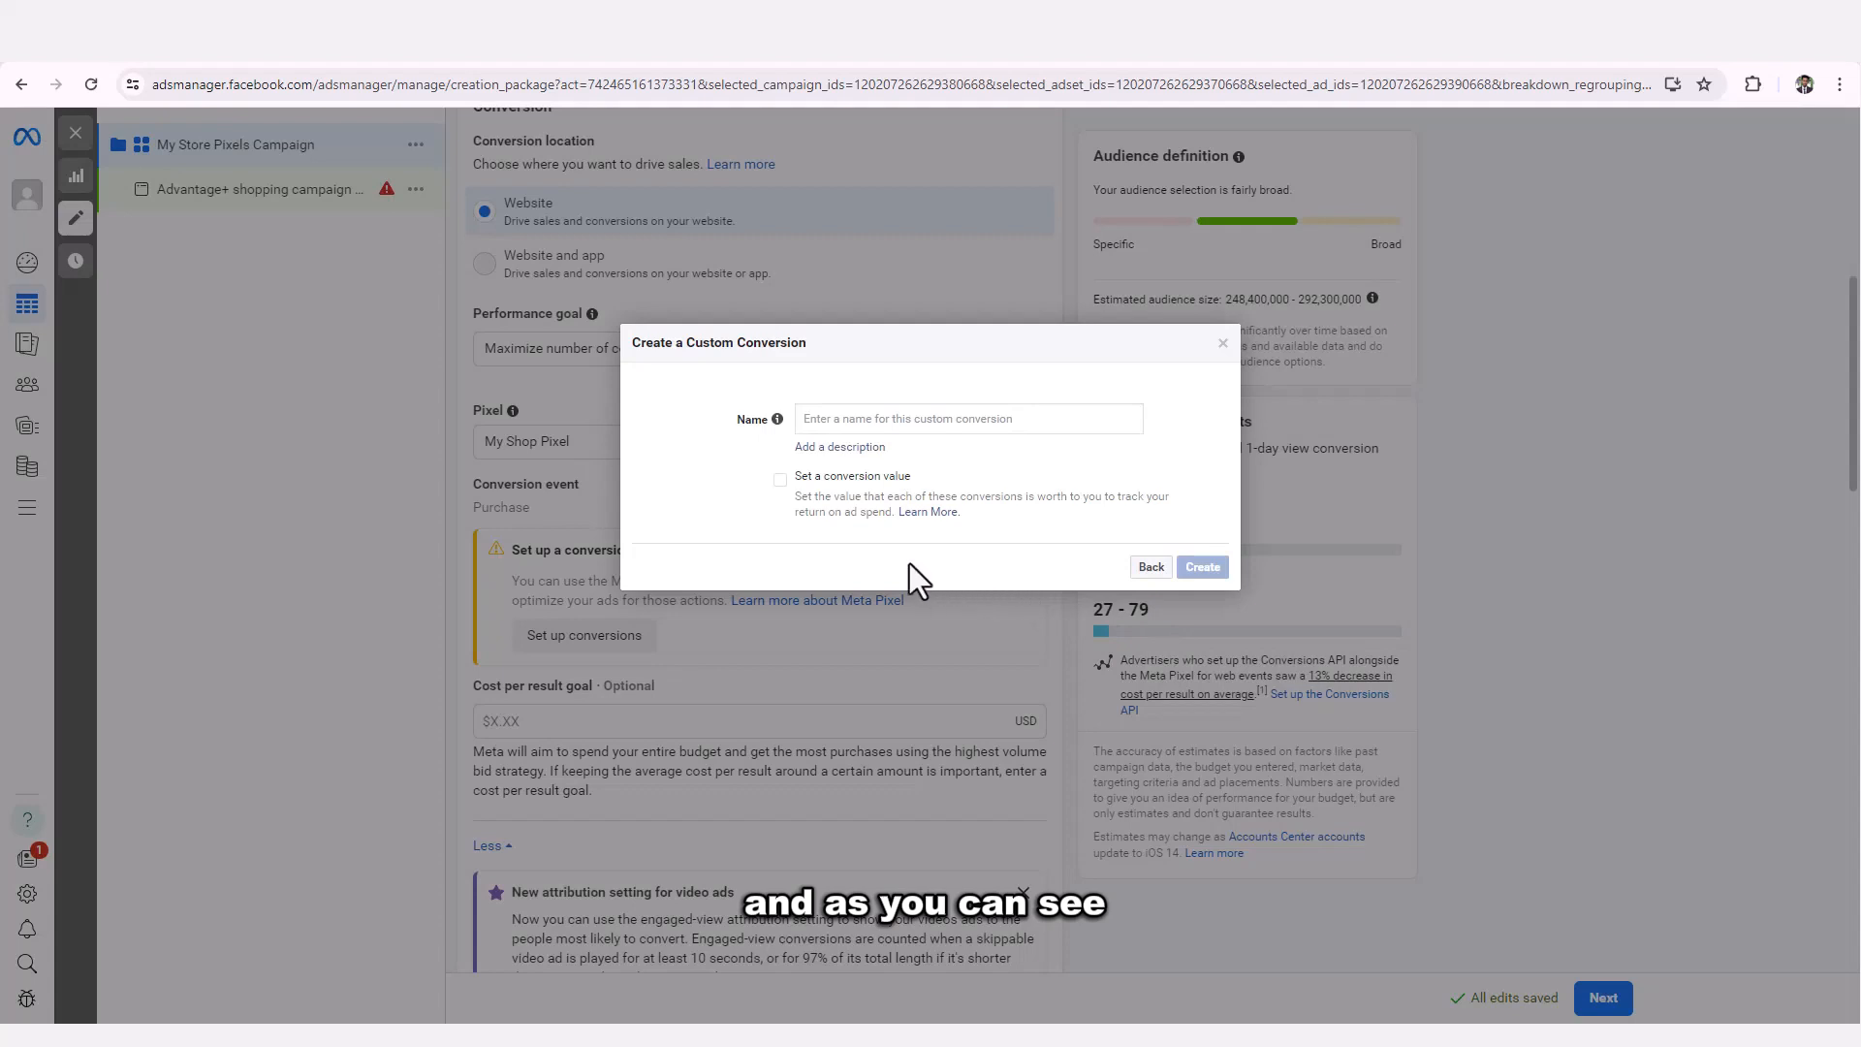
Name the custom conversion "My Shop", give it a conversion value of 10 USD, create it and finish the setup.
left_click(868, 422)
type("My Shop")
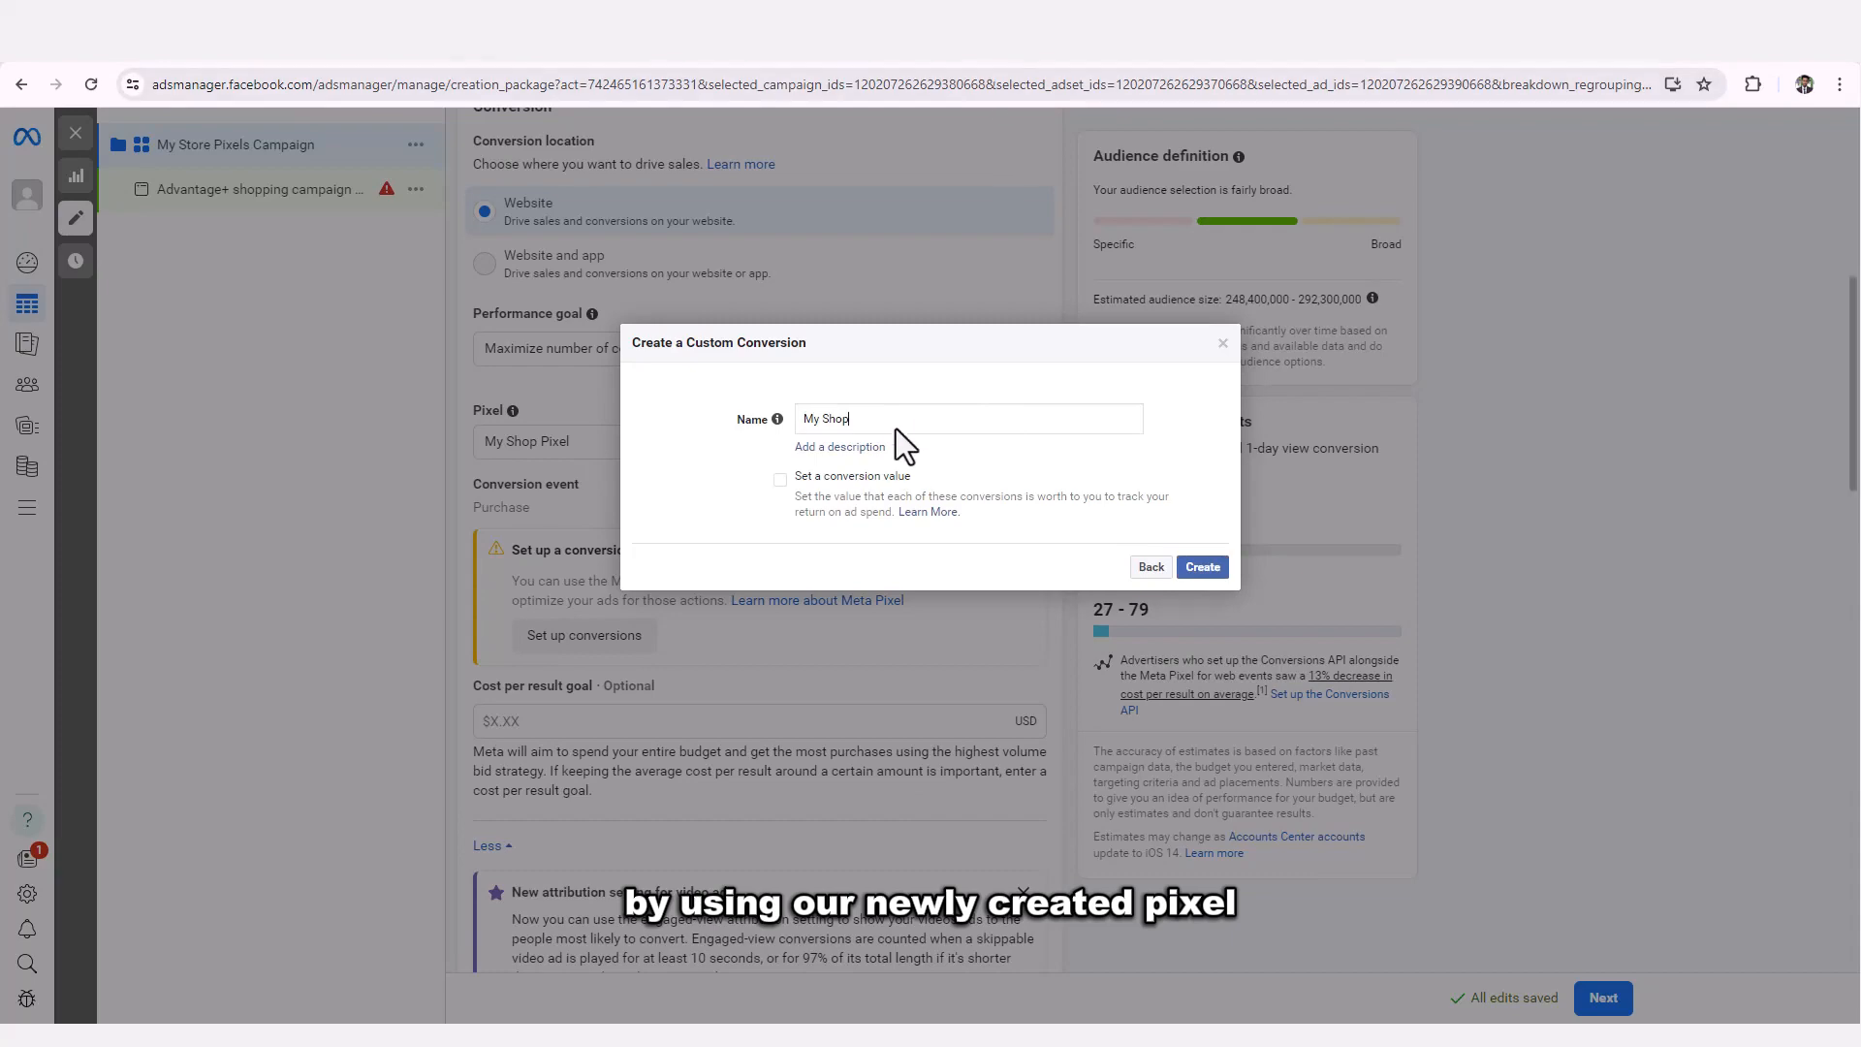
left_click(780, 479)
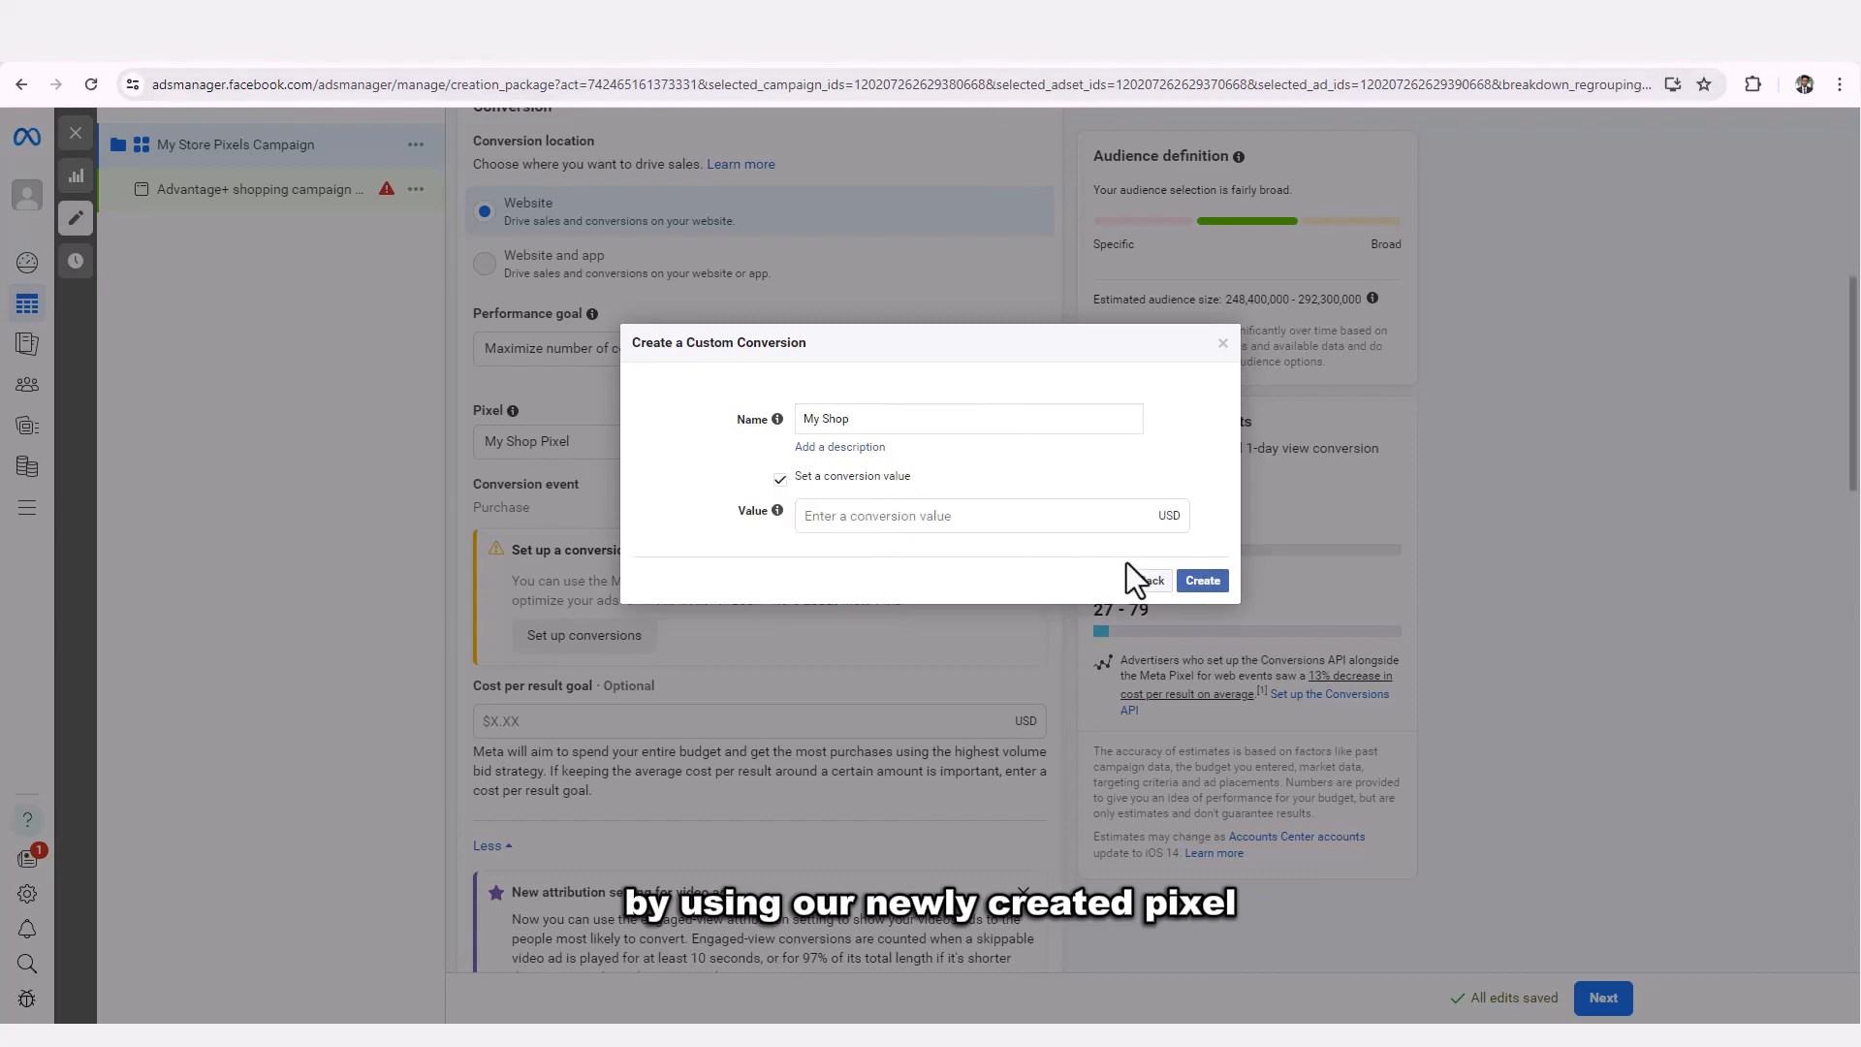
left_click(851, 519)
type("10")
left_click(1203, 581)
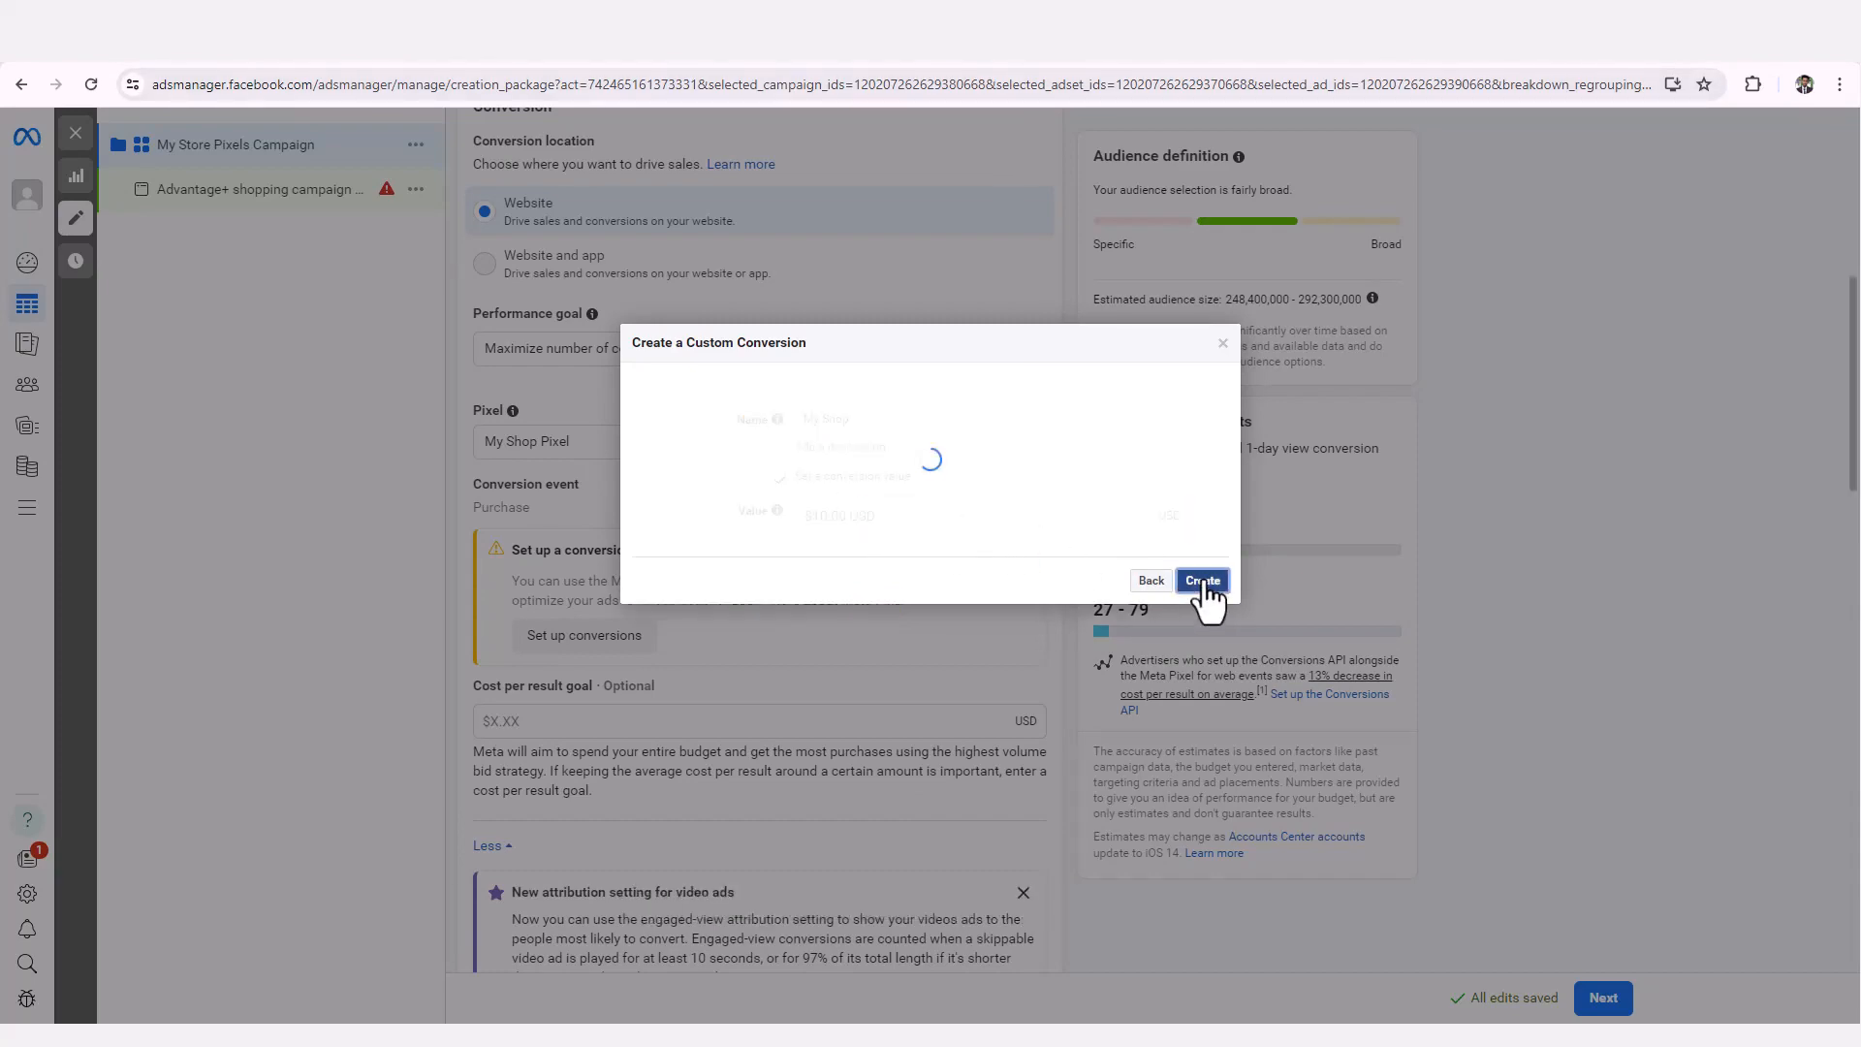
left_click(1200, 622)
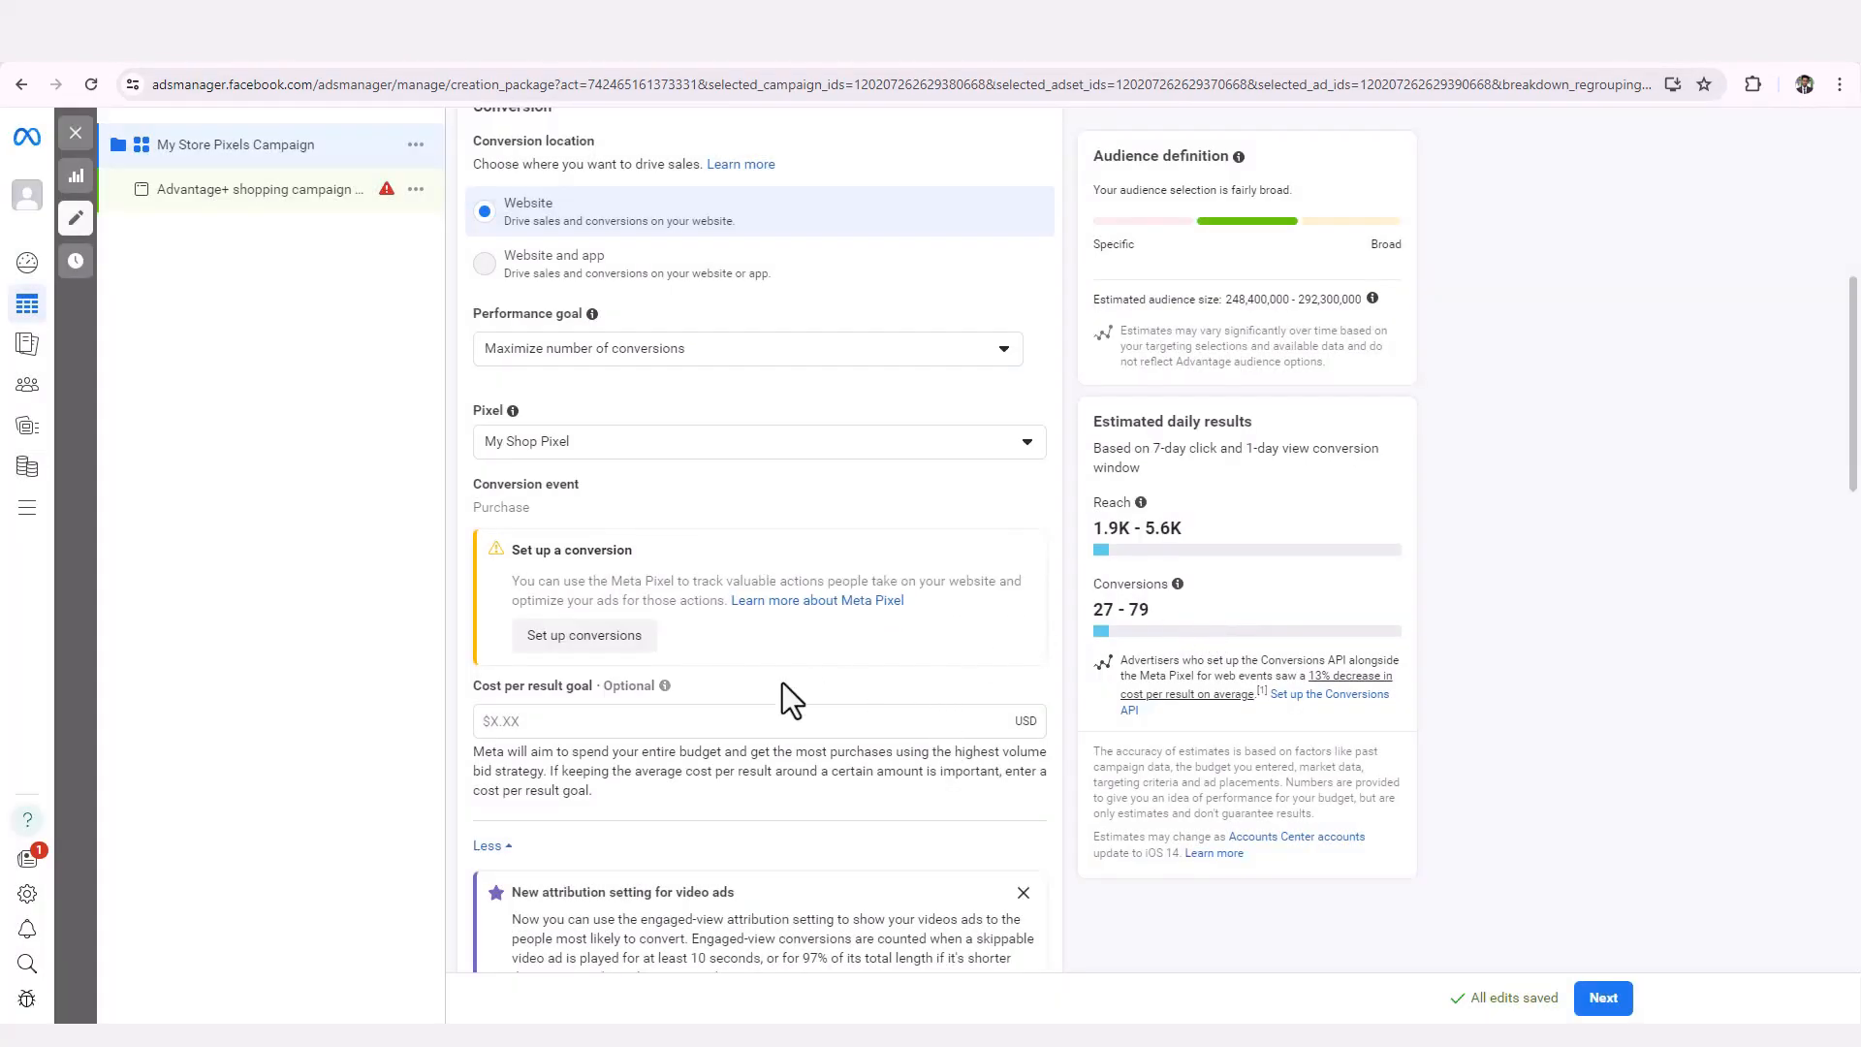
Set the campaign's cost per result goal to 10 USD.
scroll(653, 555, "down", 2)
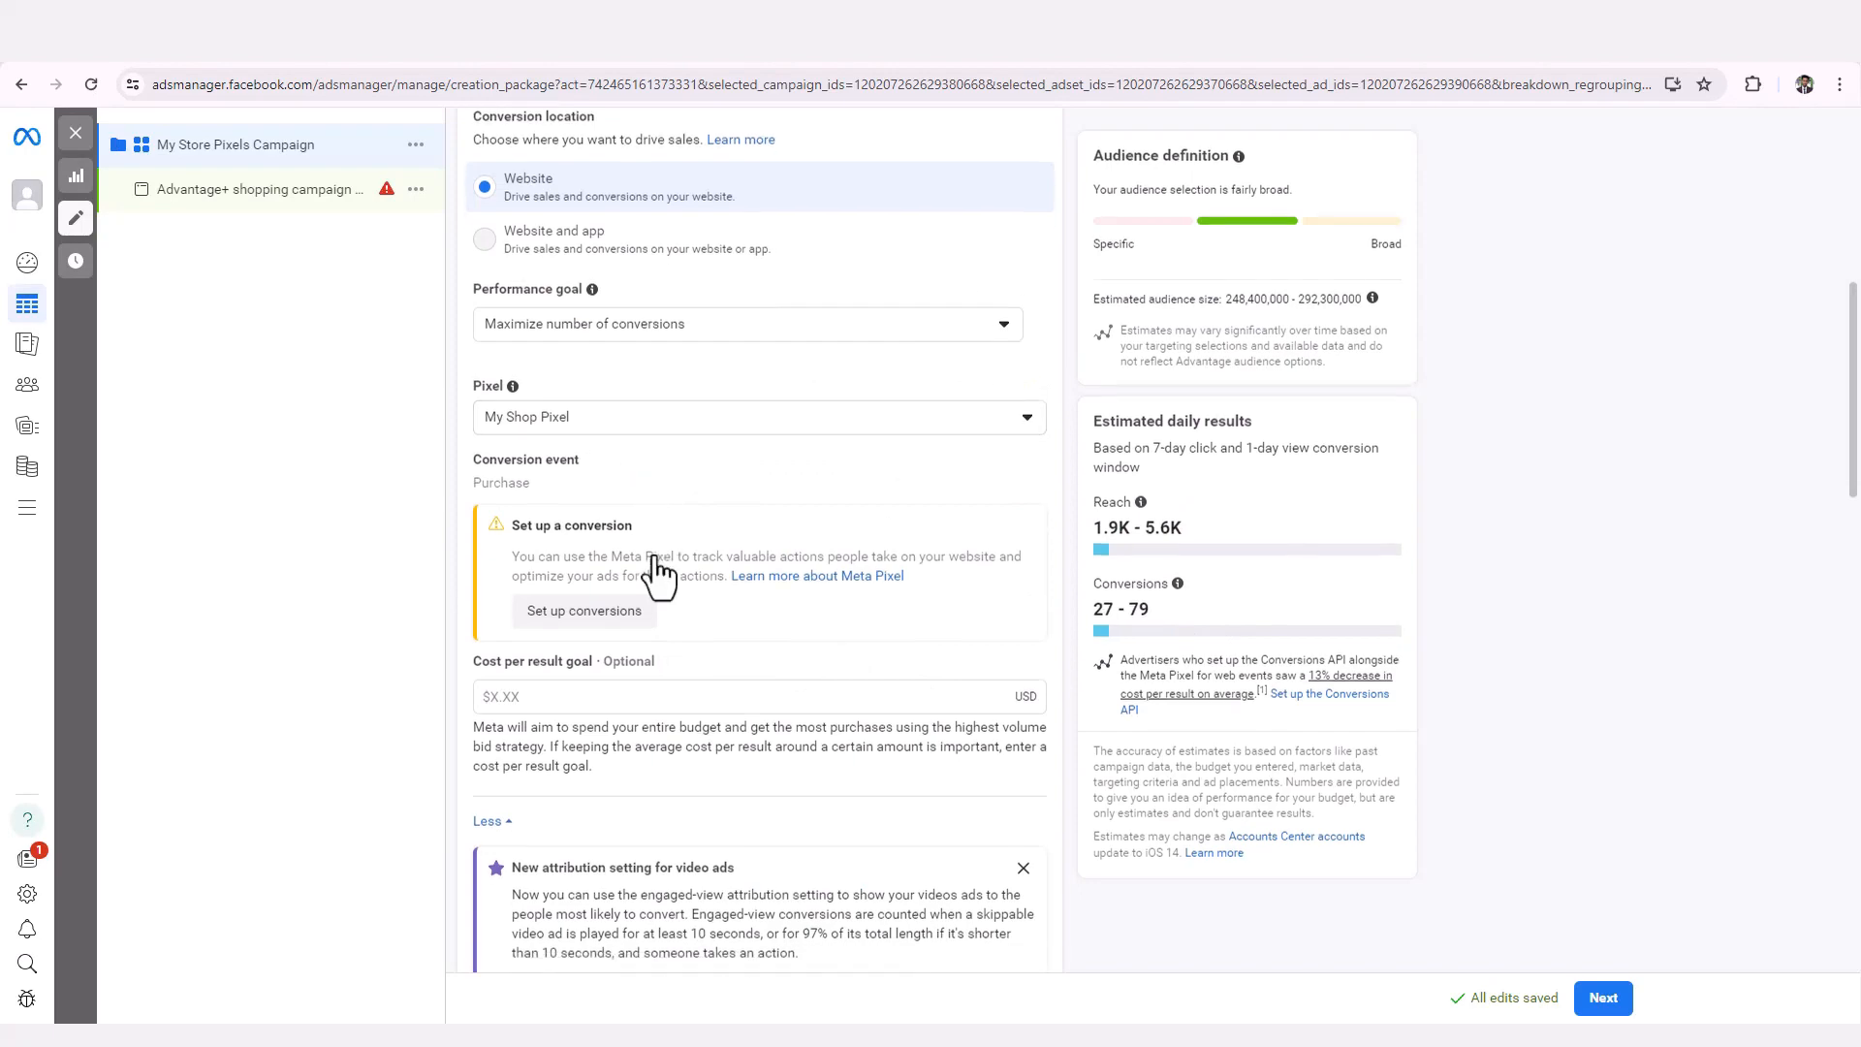
left_click(546, 527)
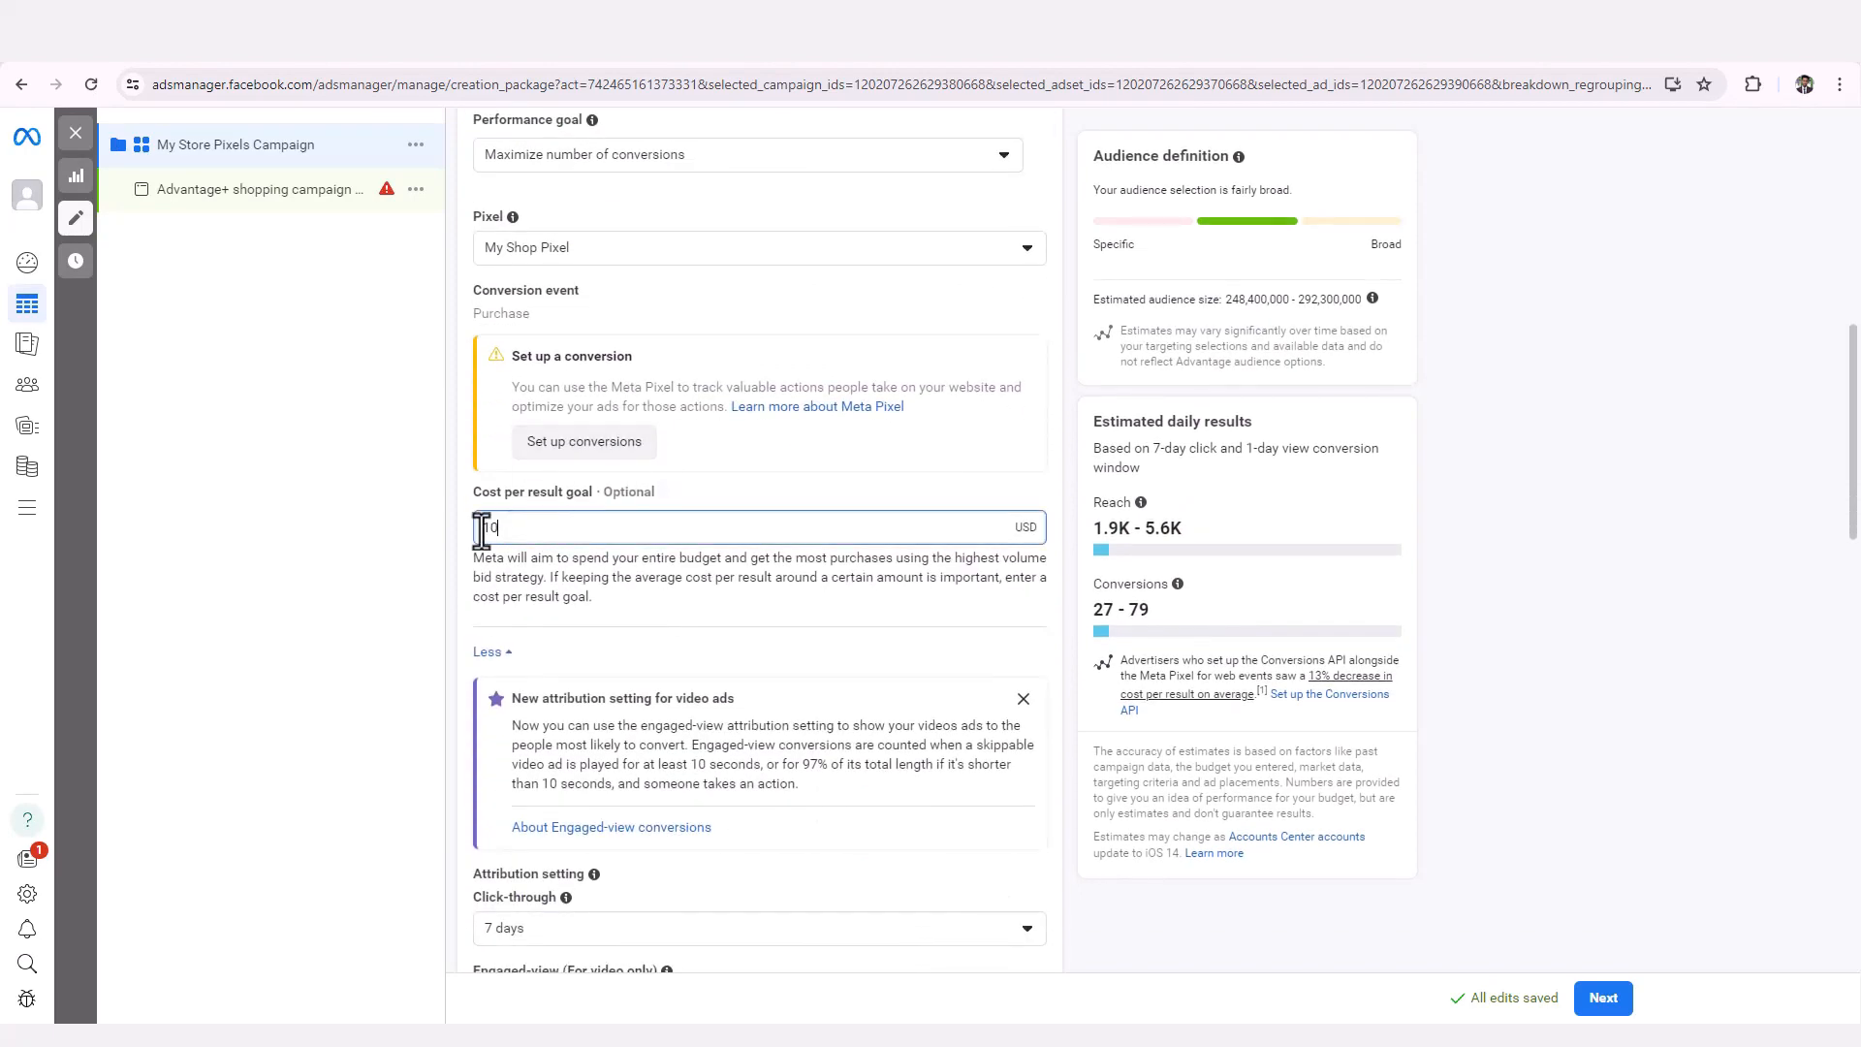
left_click(503, 586)
Keep the remaining attribution, audience, budget and schedule settings and continue to the ad settings.
scroll(612, 596, "down", 2)
scroll(601, 621, "down", 8)
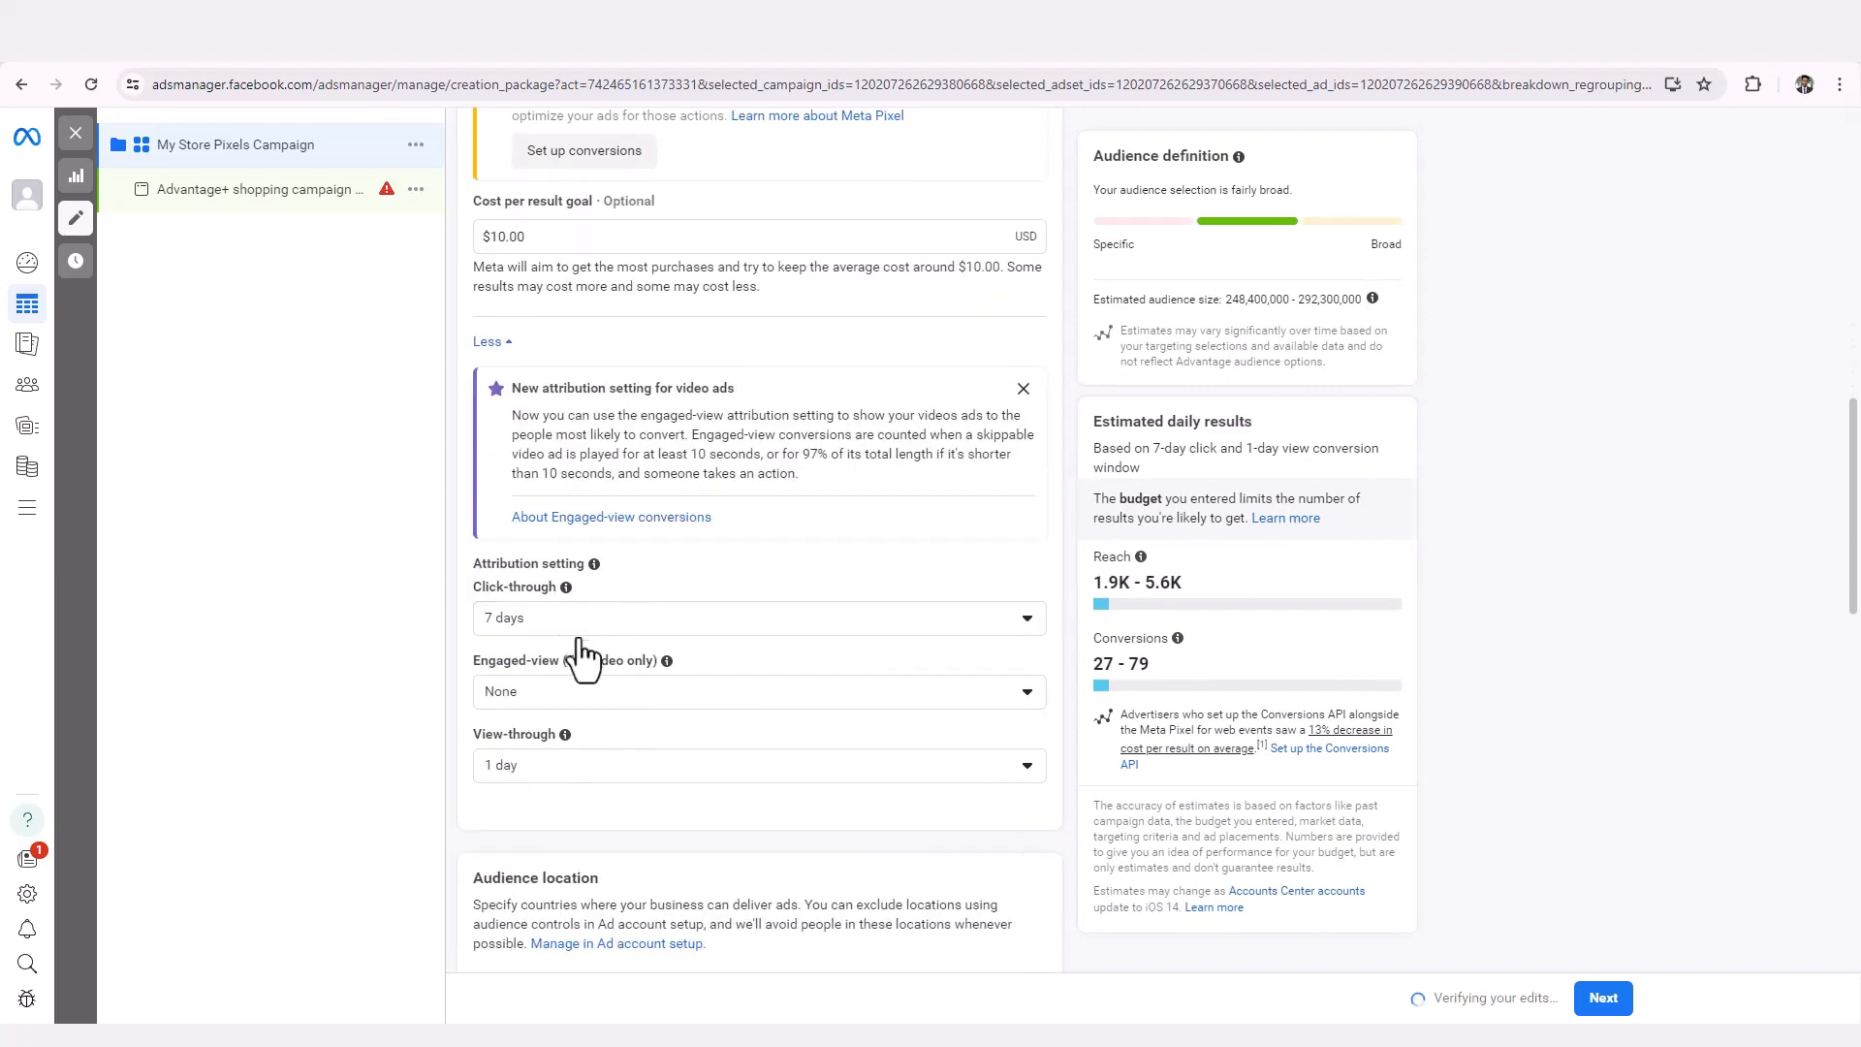
scroll(586, 648, "down", 6)
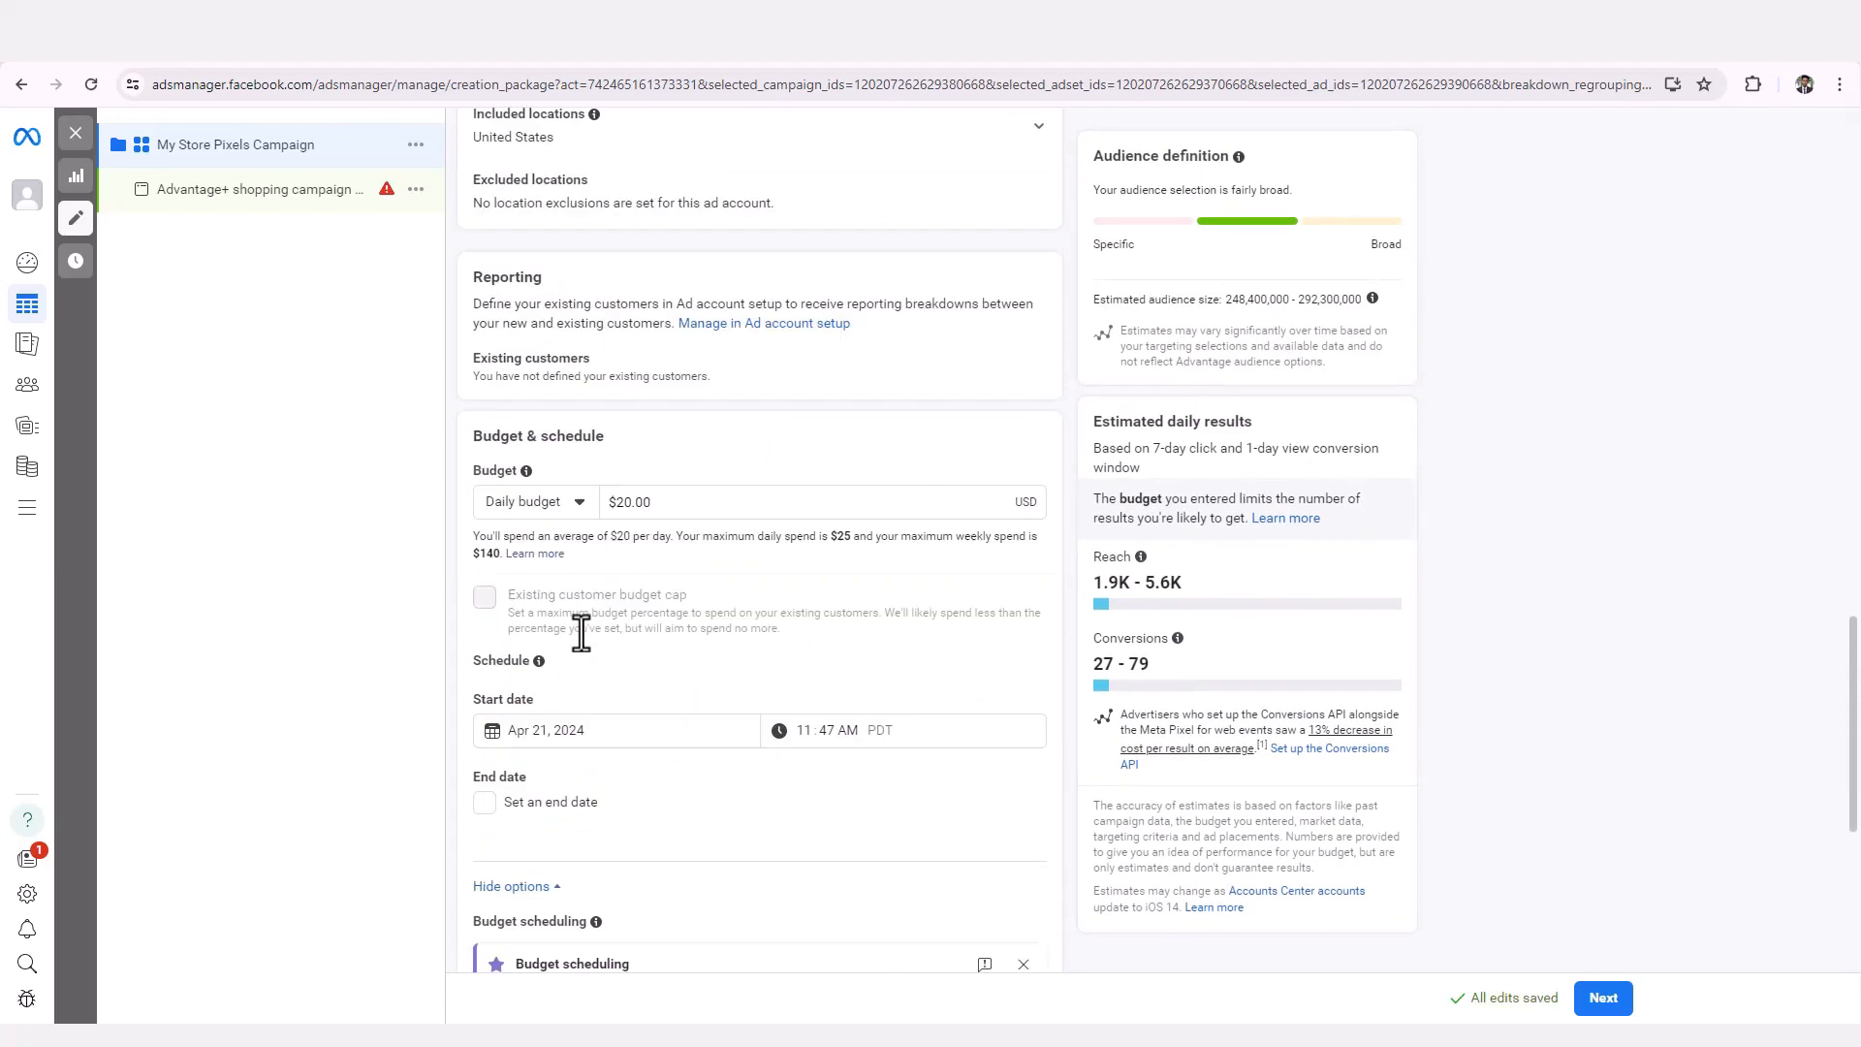
scroll(582, 631, "down", 1)
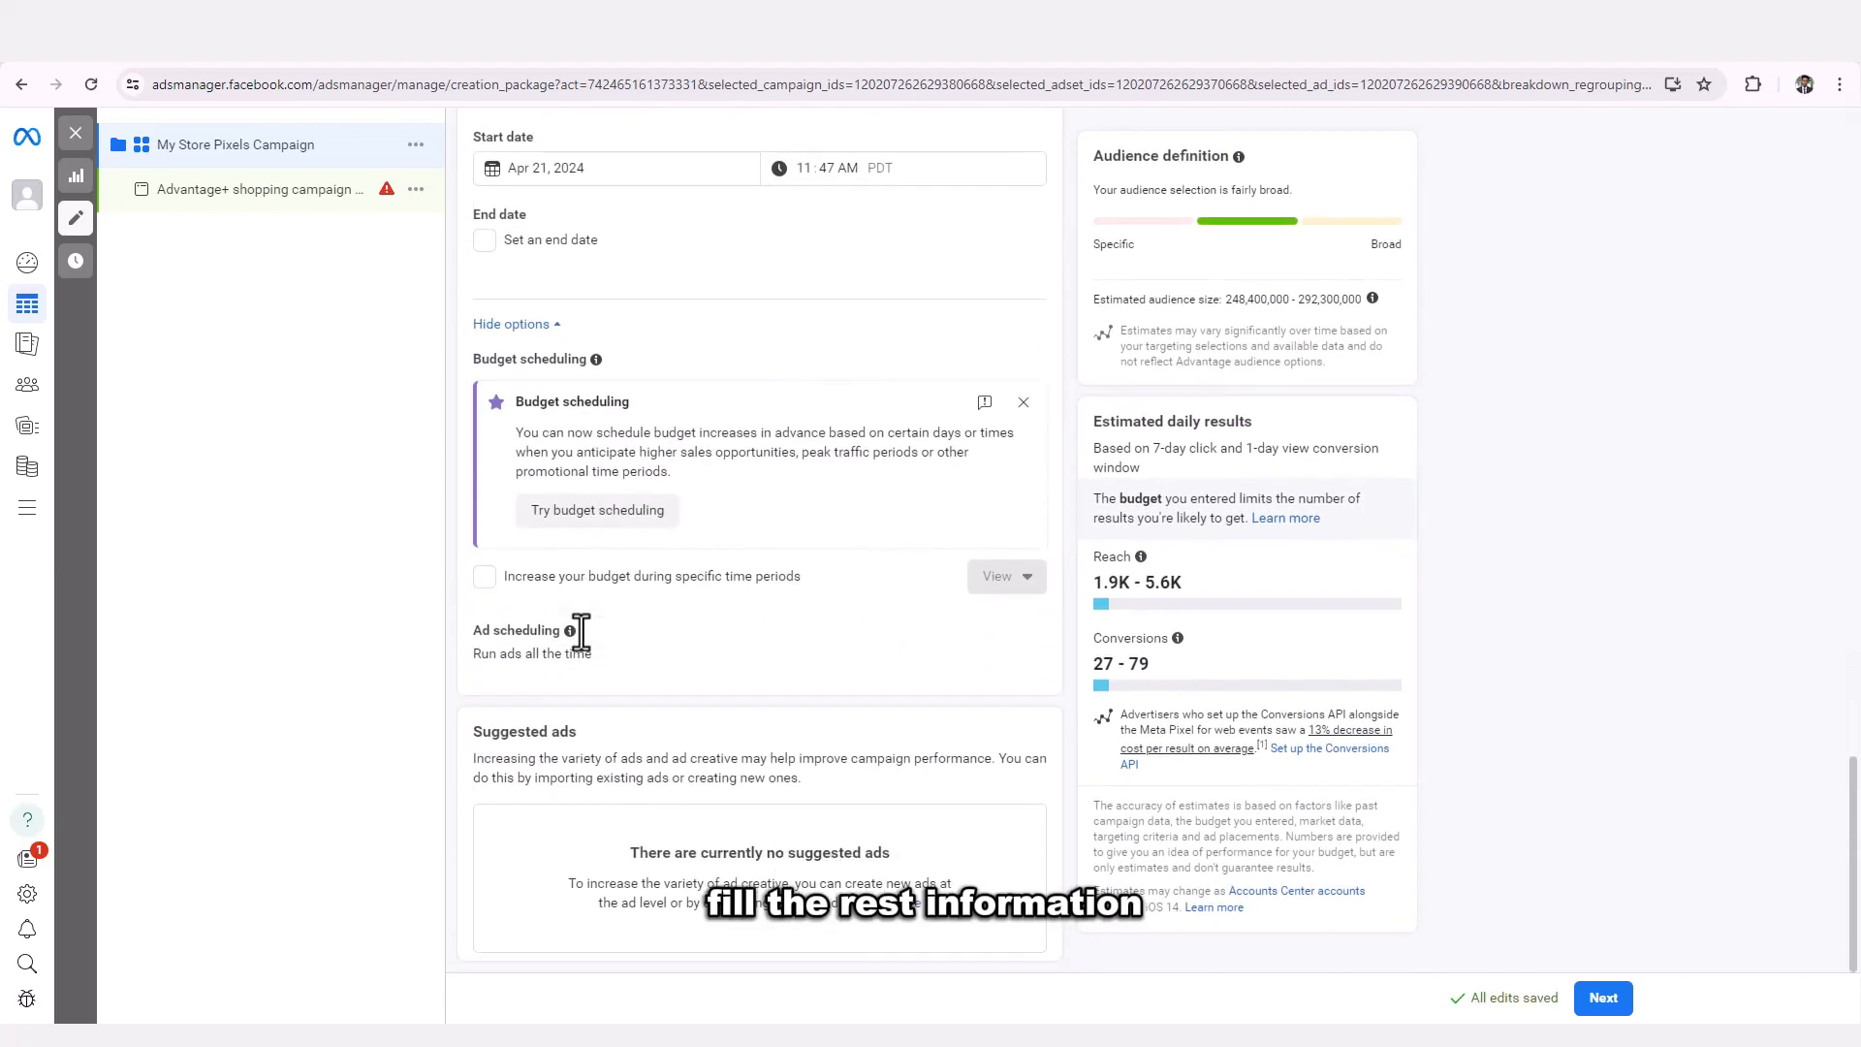
left_click(1609, 999)
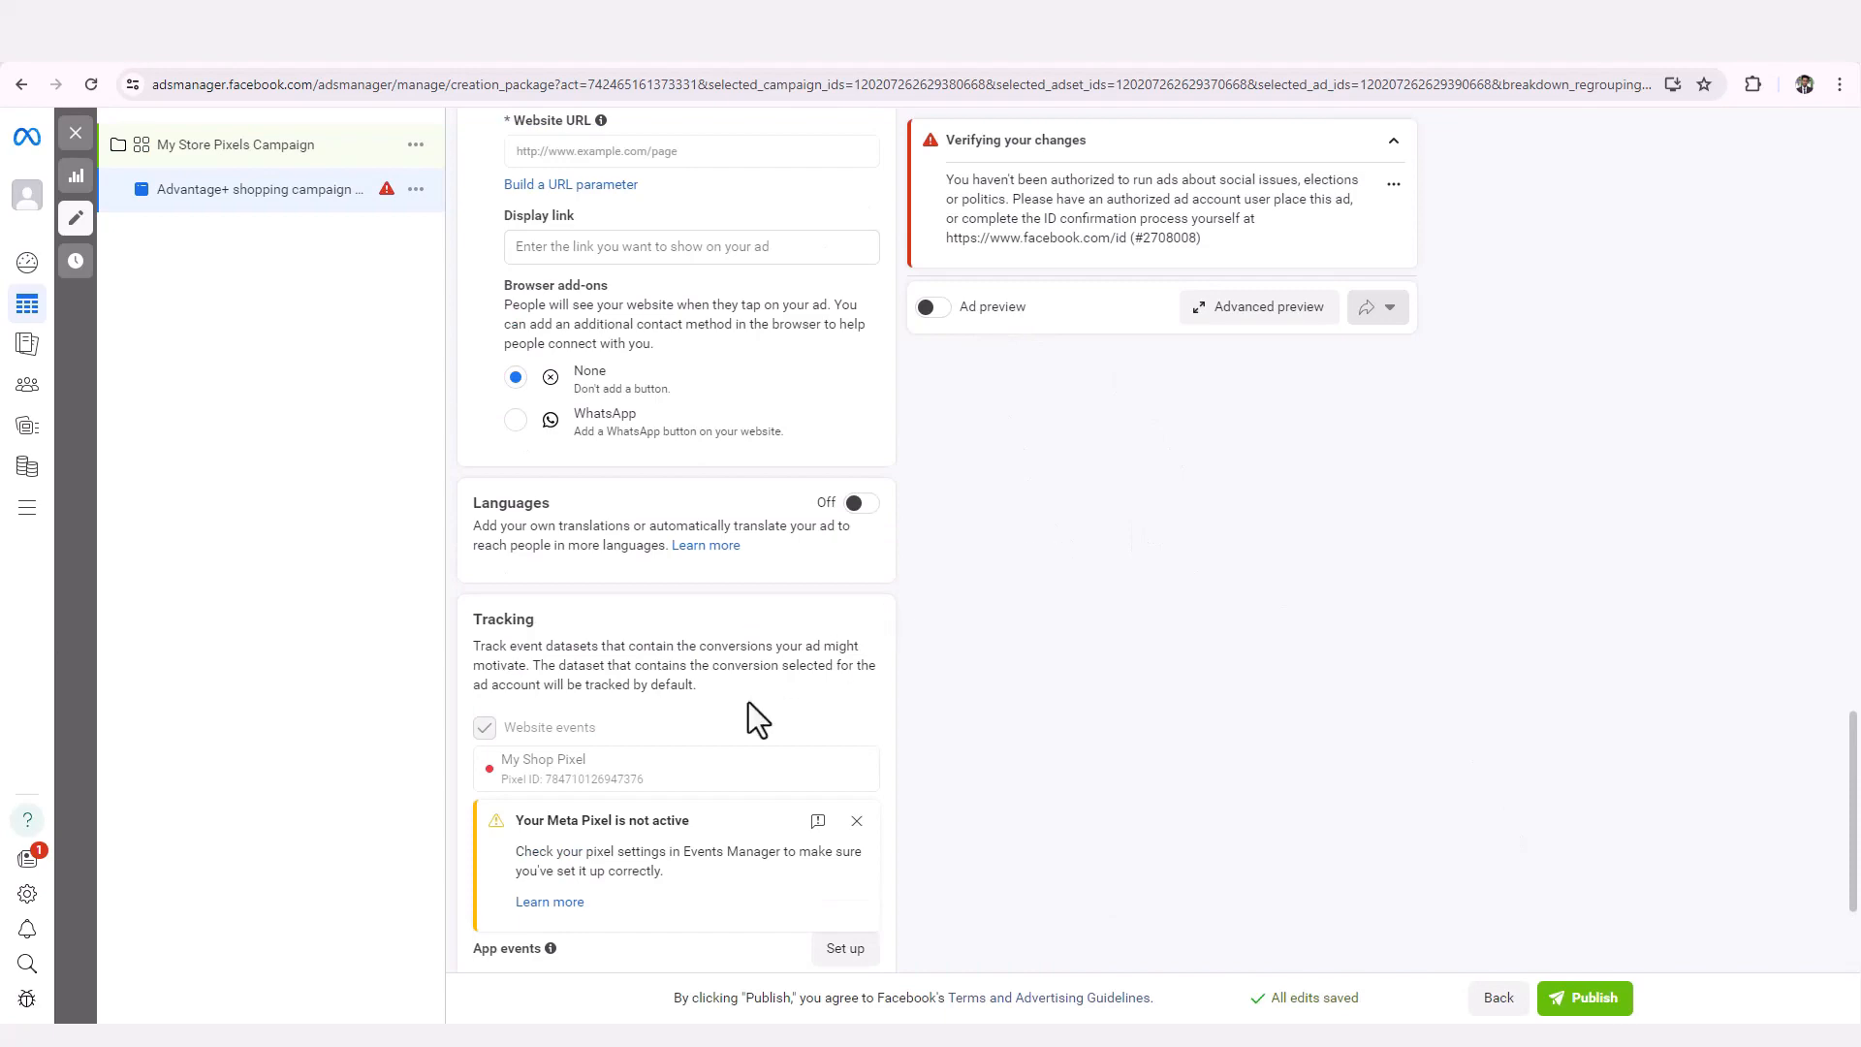
Look over the ad's call to action, destination and tracking settings, and publish the campaign.
scroll(752, 672, "up", 9)
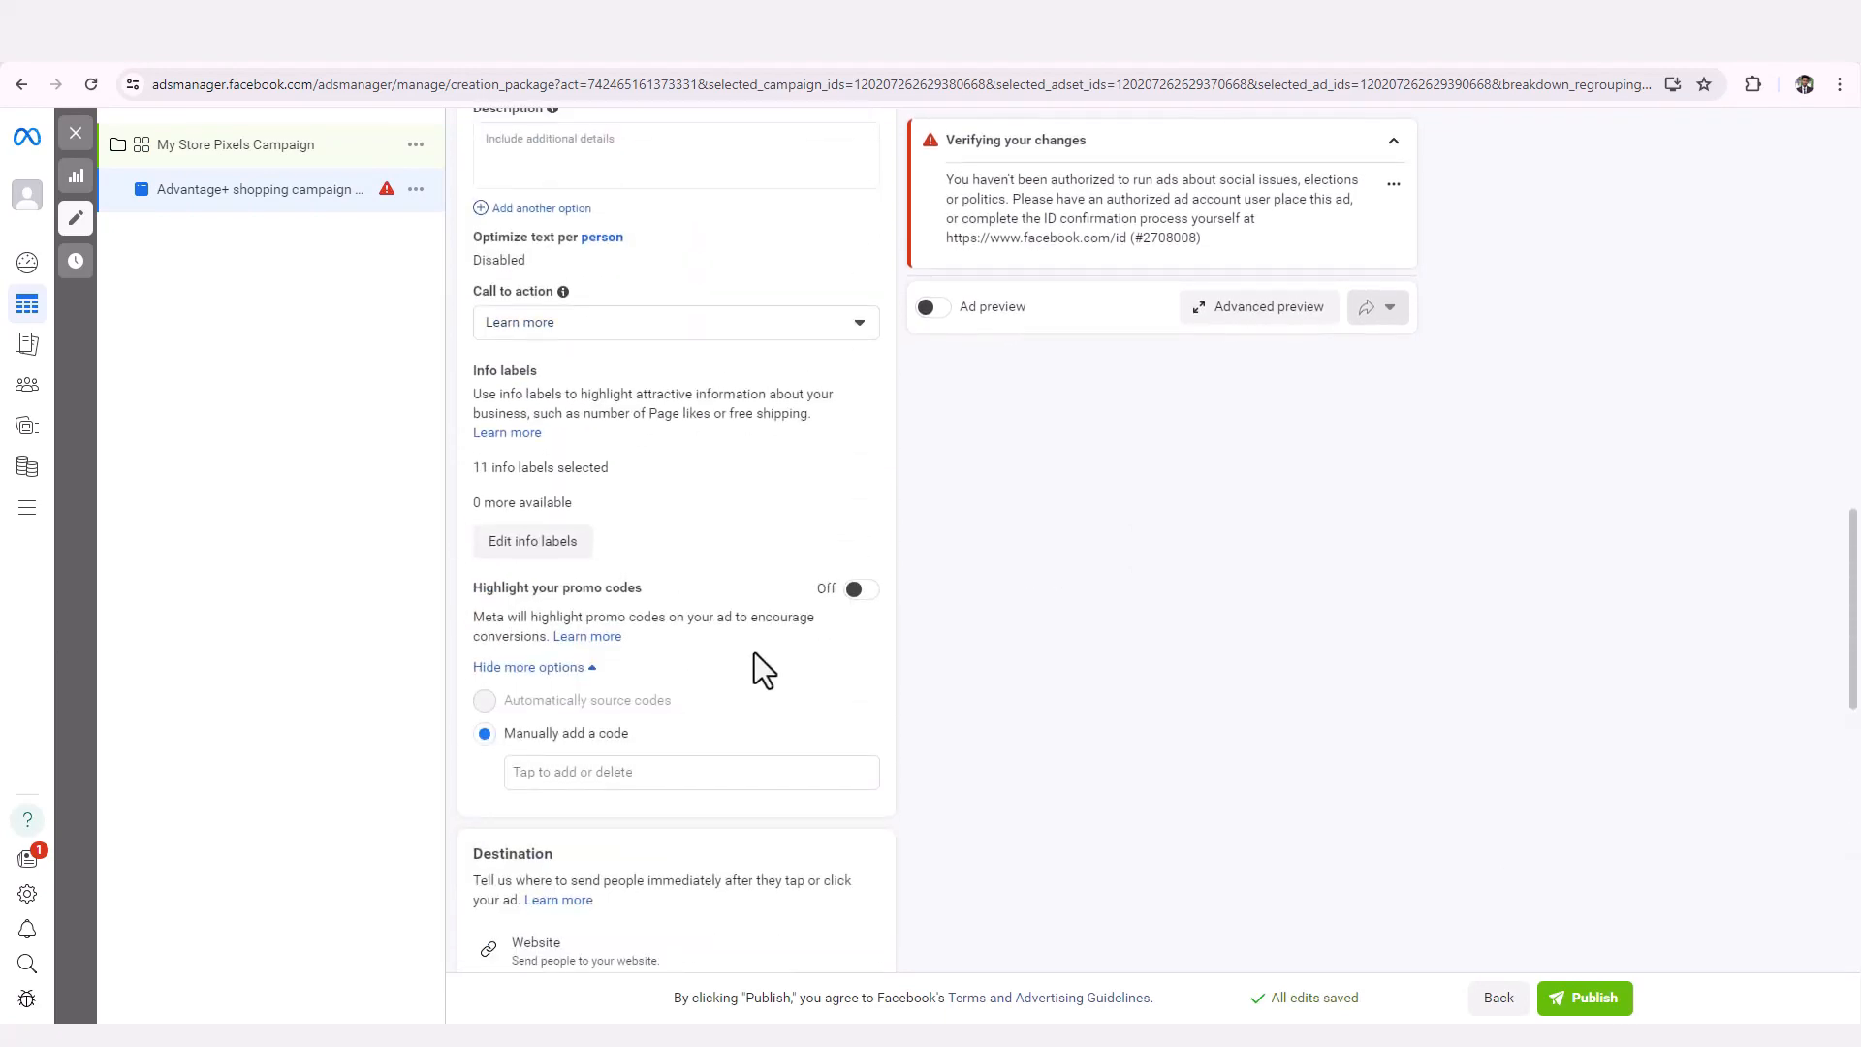
scroll(758, 651, "down", 9)
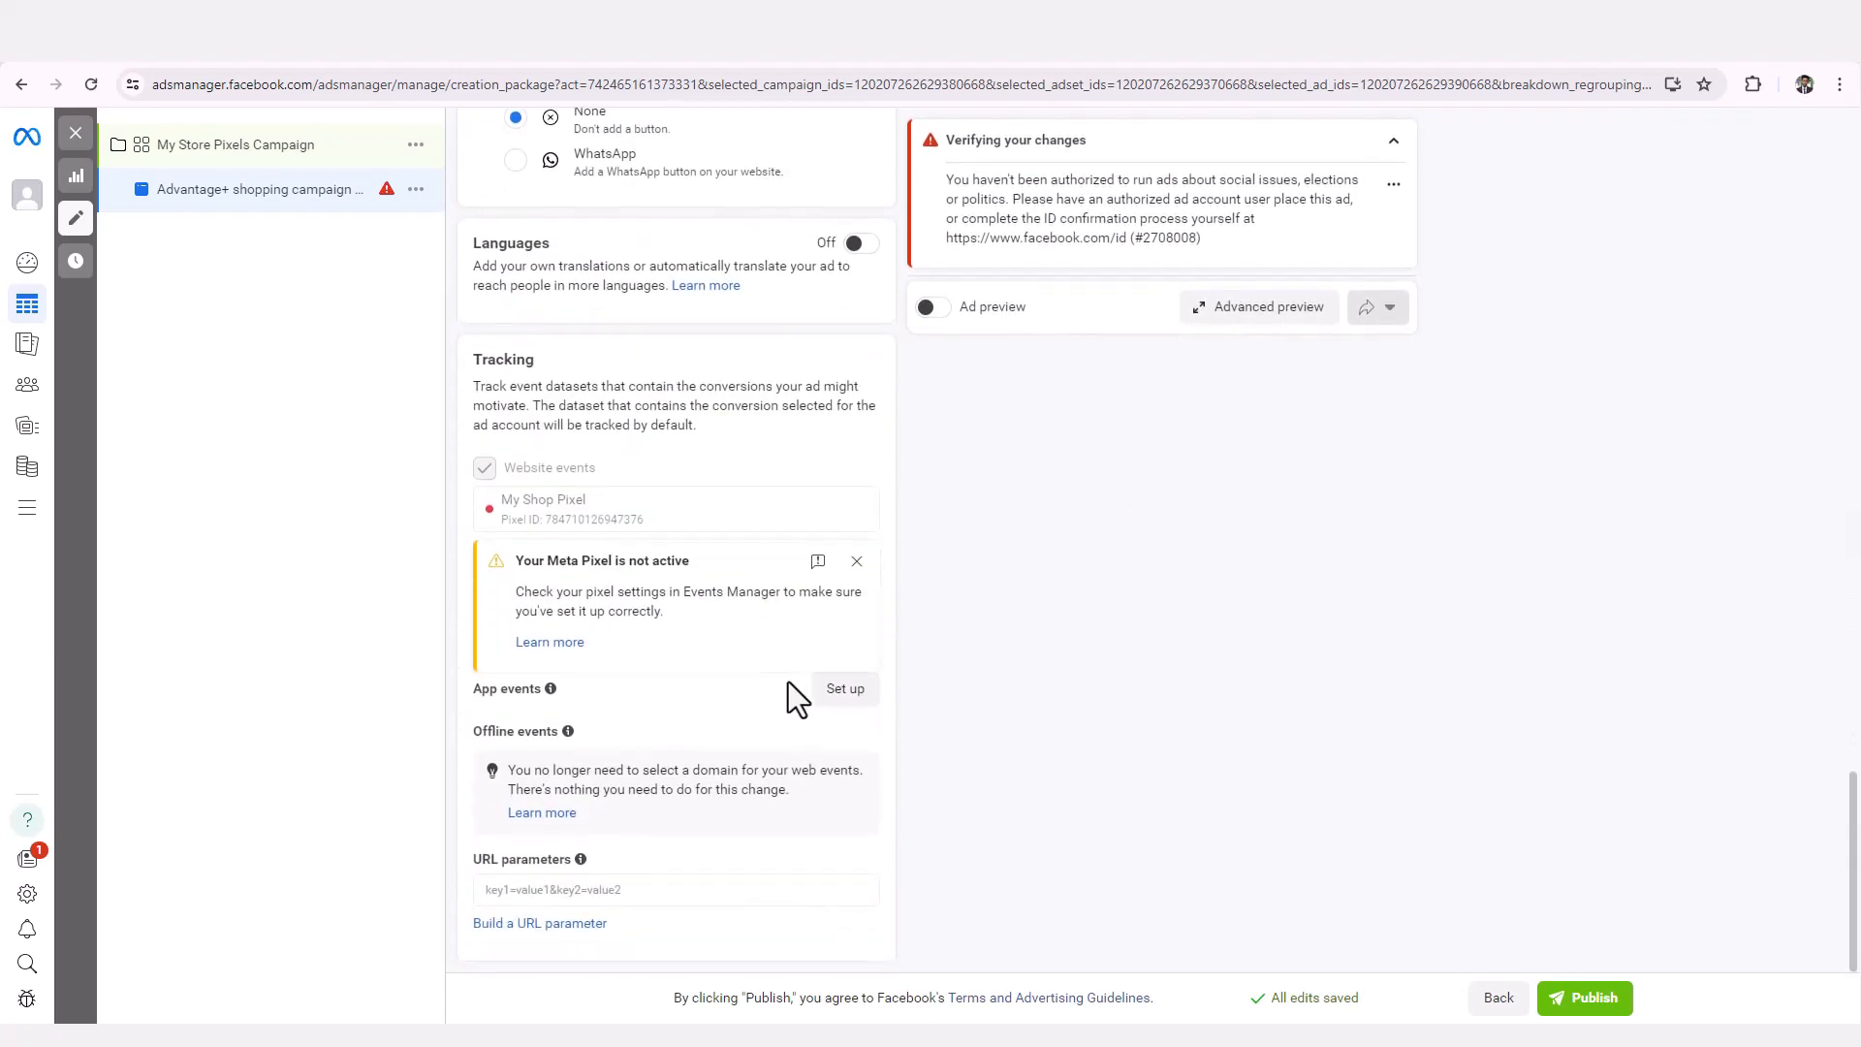
left_click(1604, 1005)
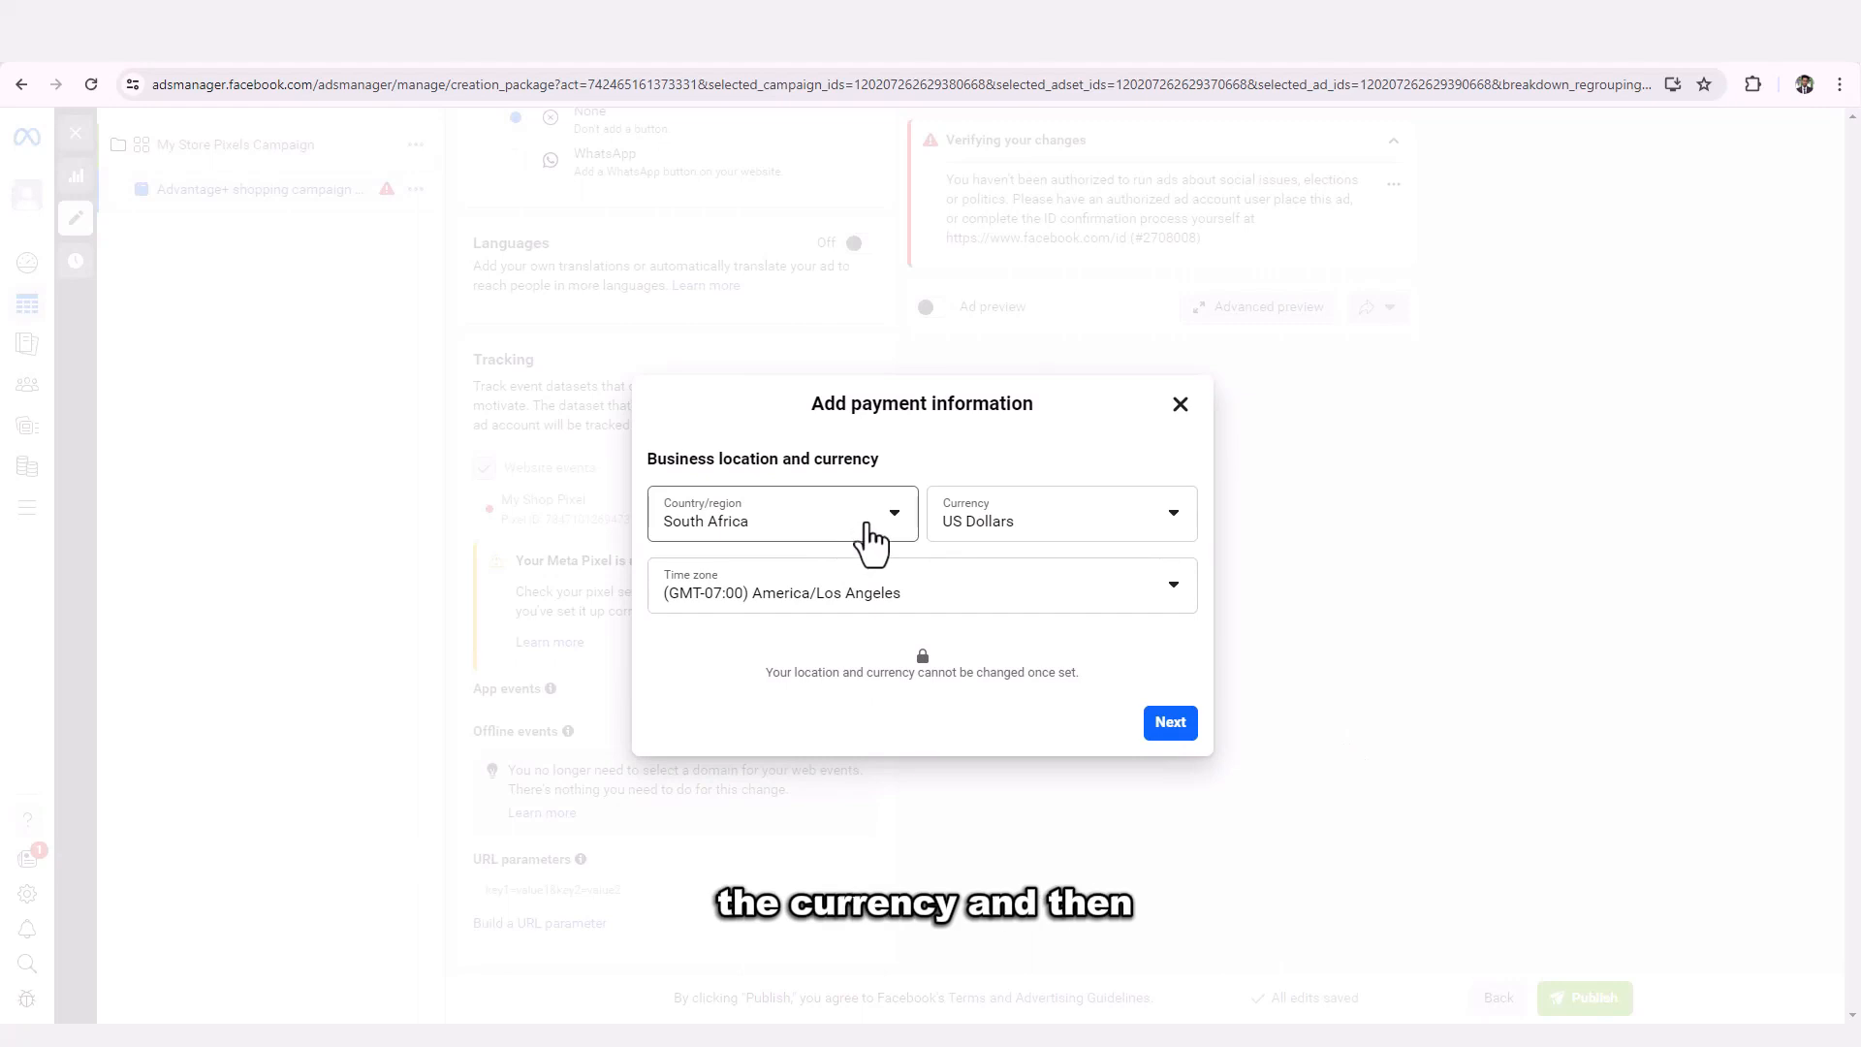
Set the business country to Netherlands, keep US Dollars as currency, and continue with debit or credit card as payment method.
left_click(890, 519)
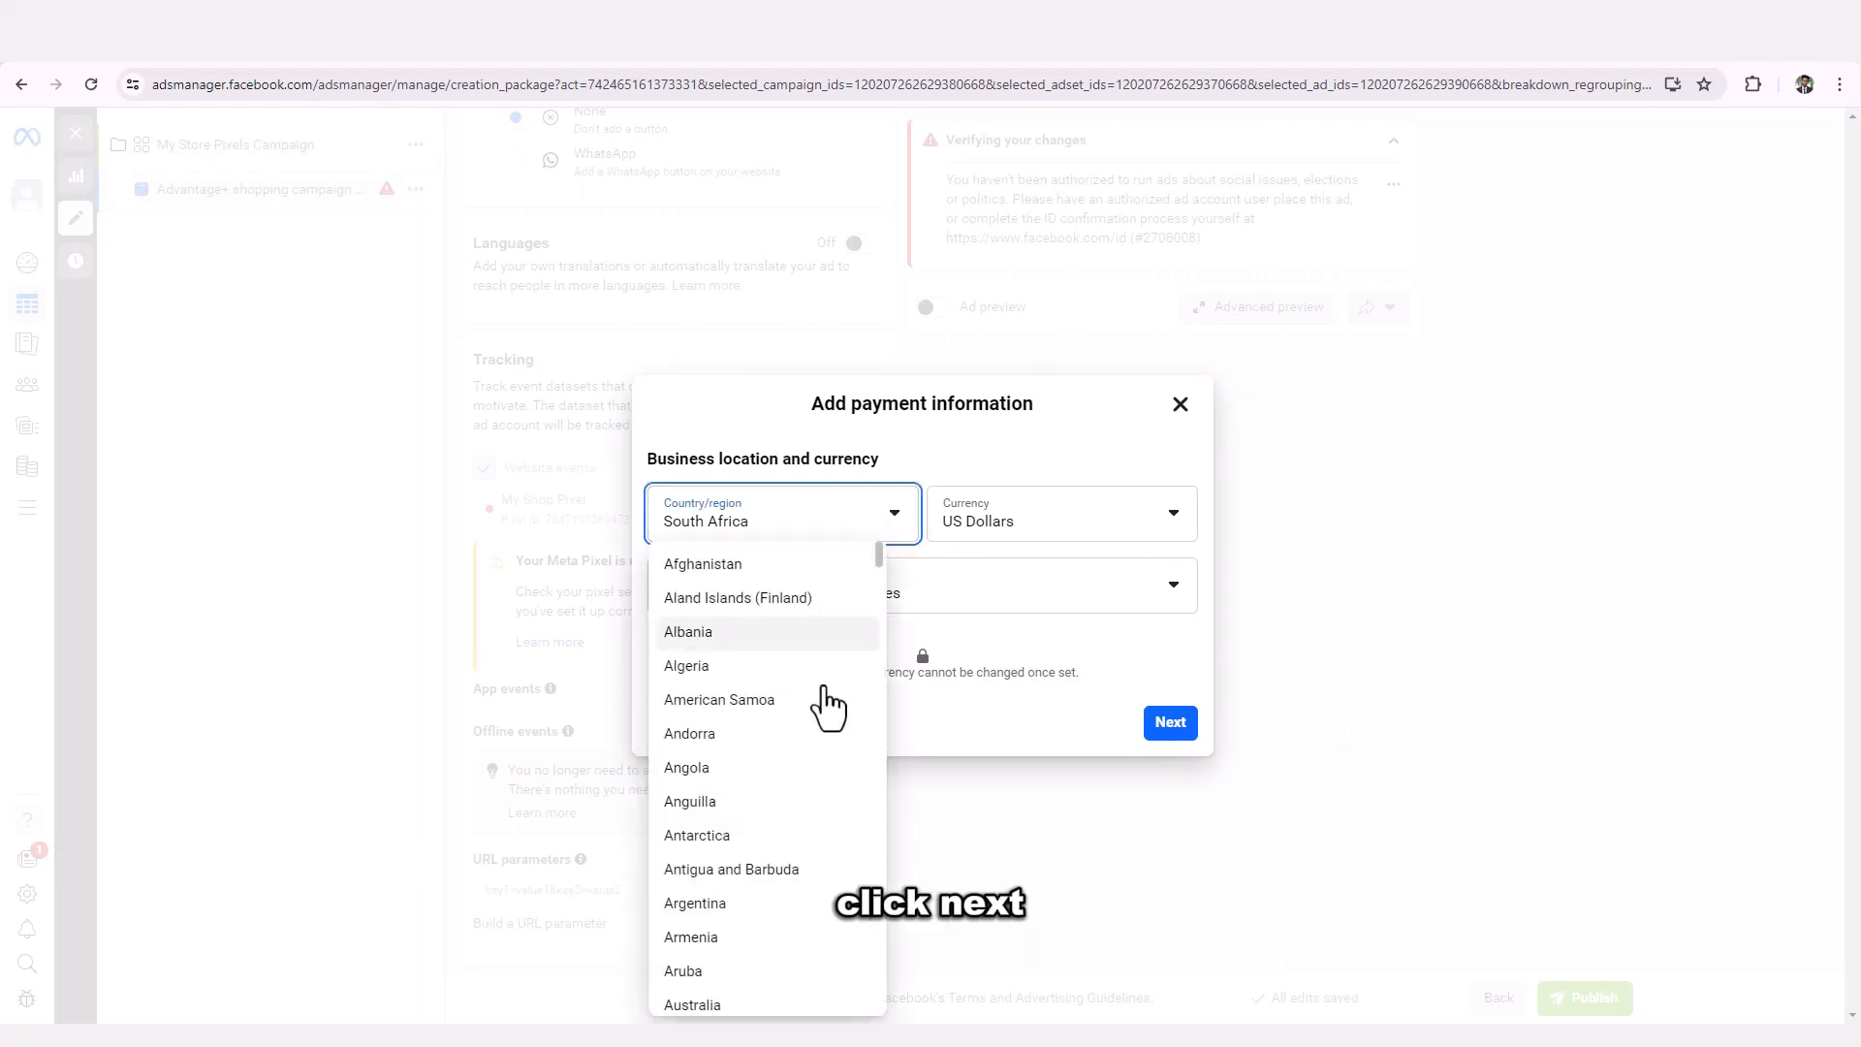
scroll(749, 829, "down", 20)
scroll(748, 823, "down", 12)
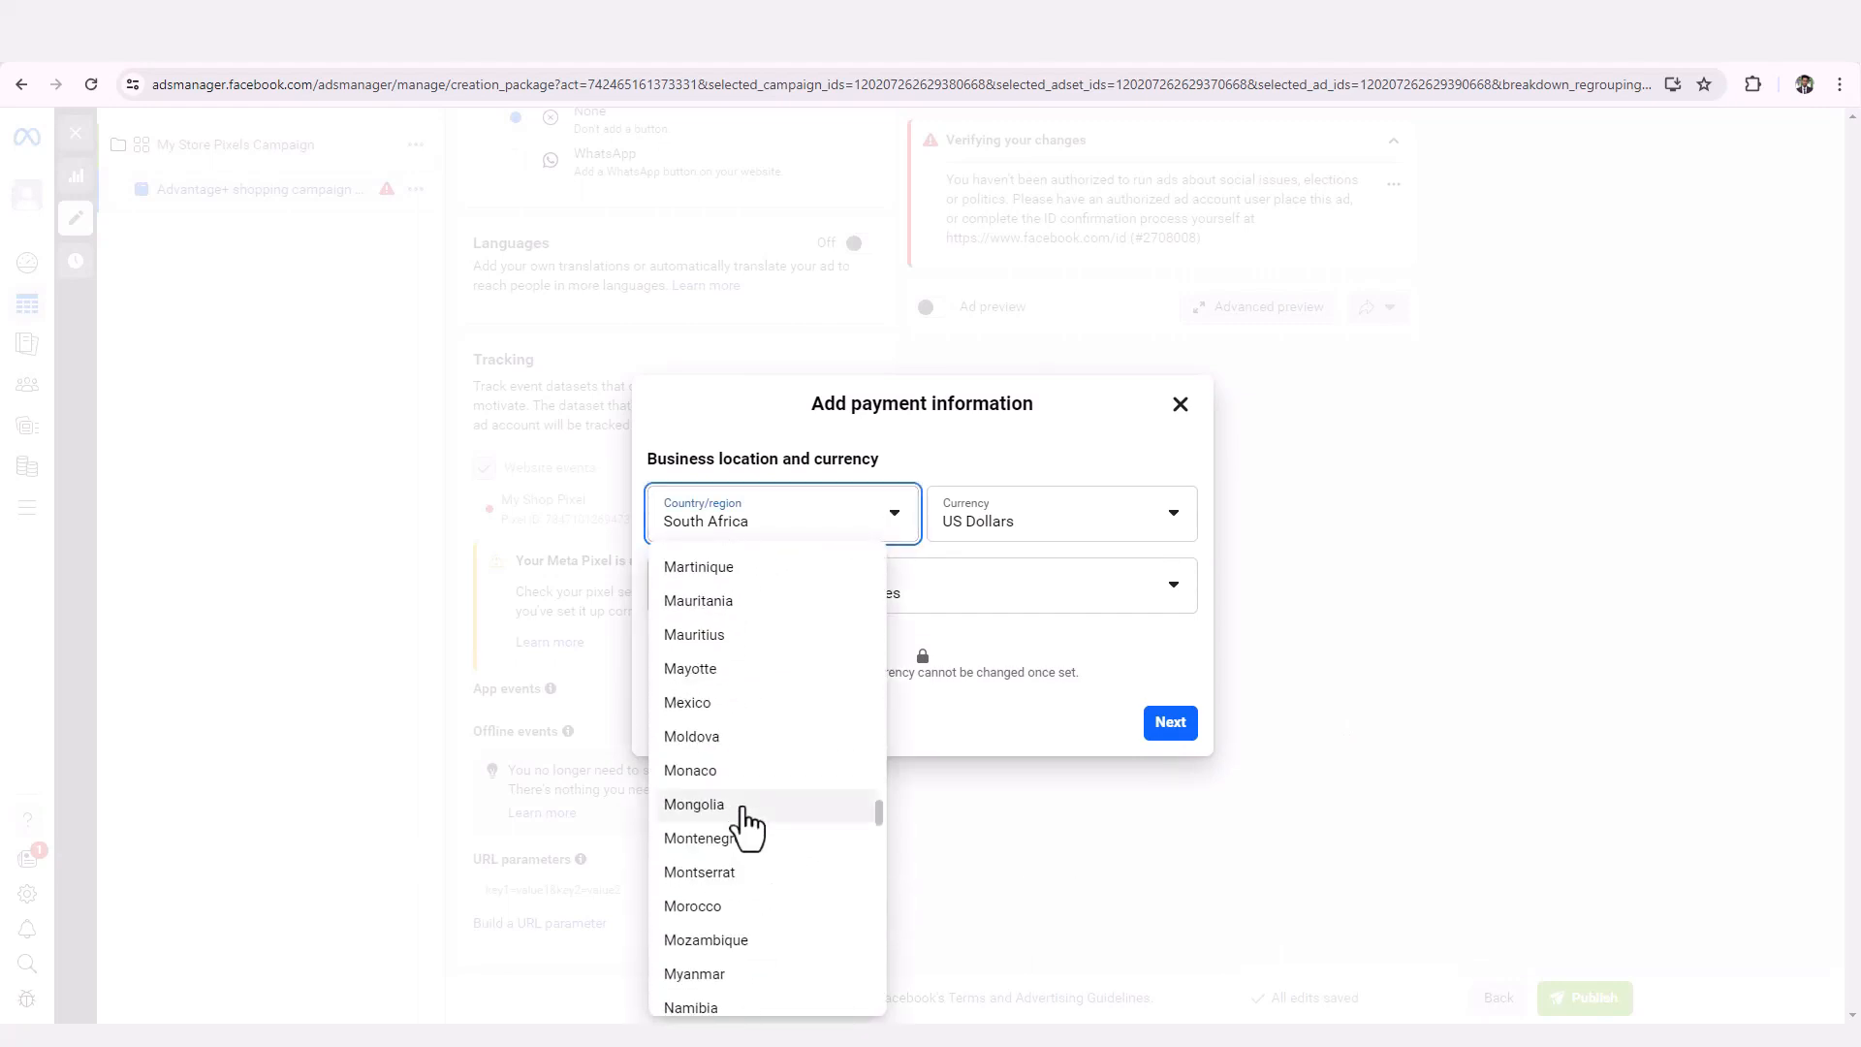
scroll(752, 776, "up", 1)
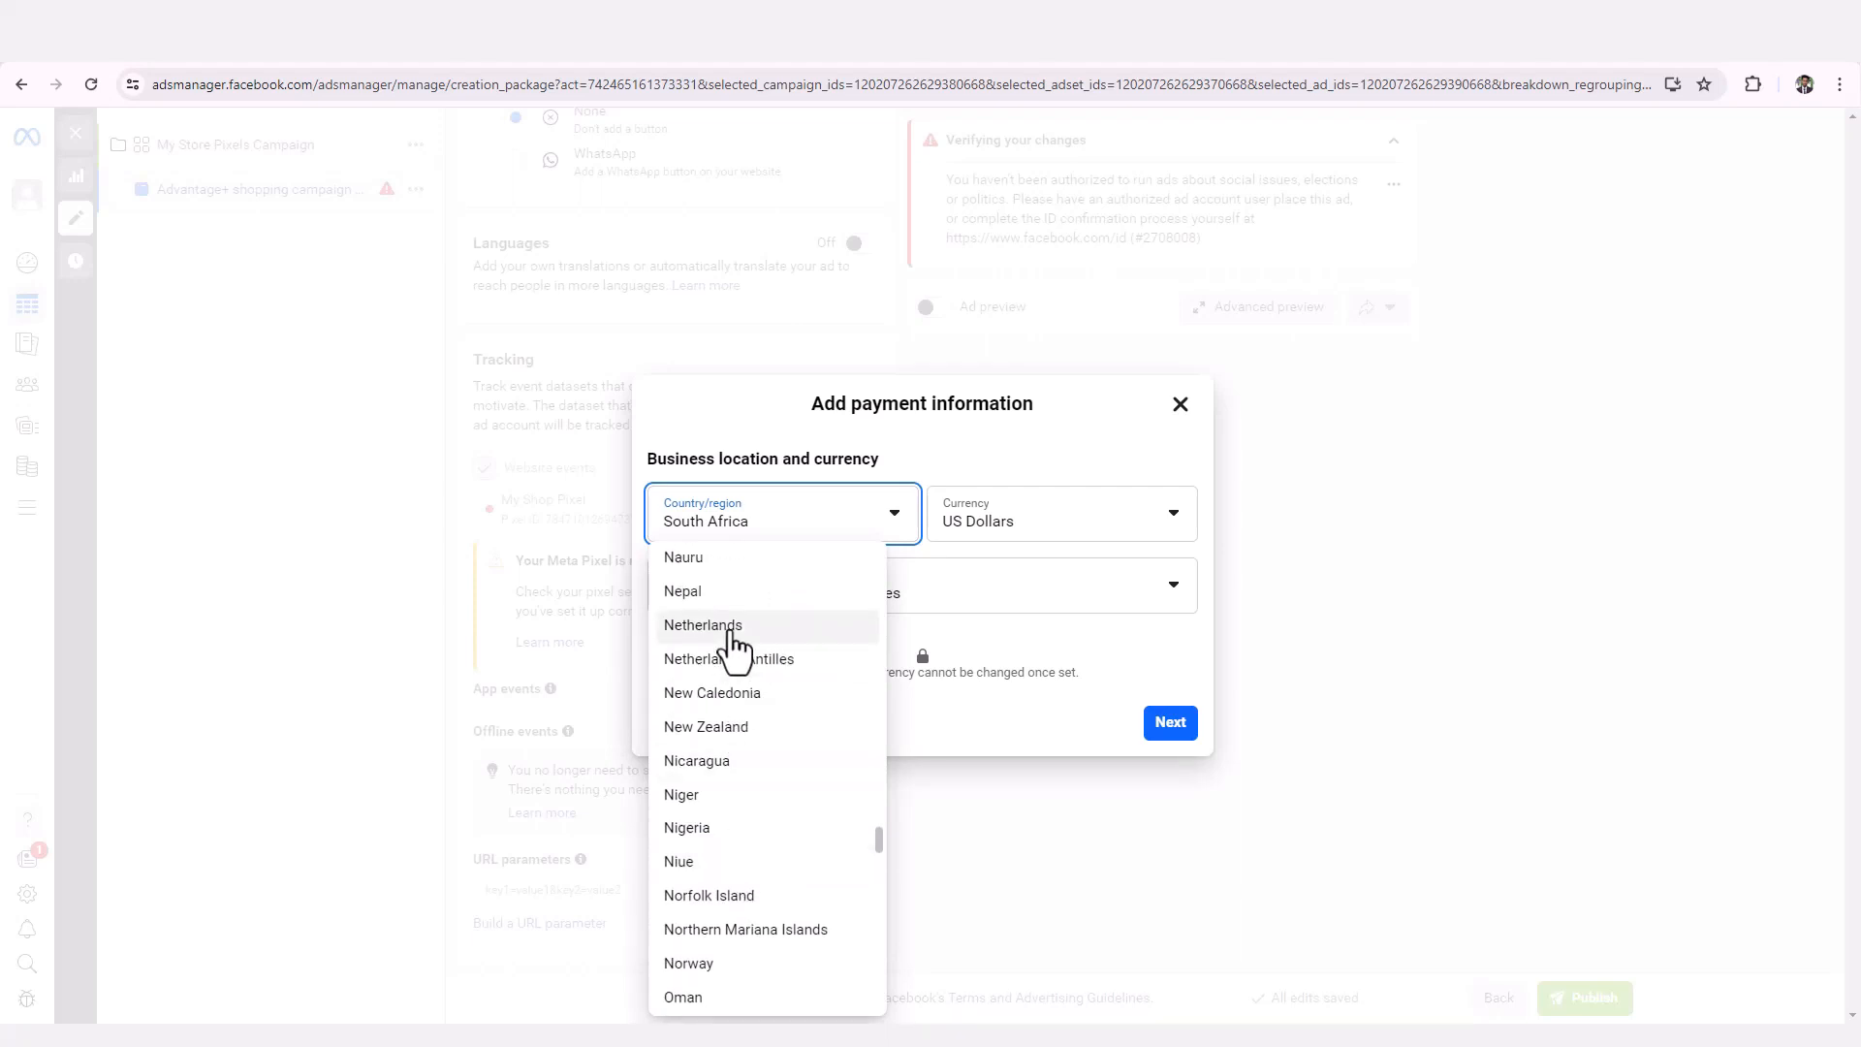
left_click(729, 628)
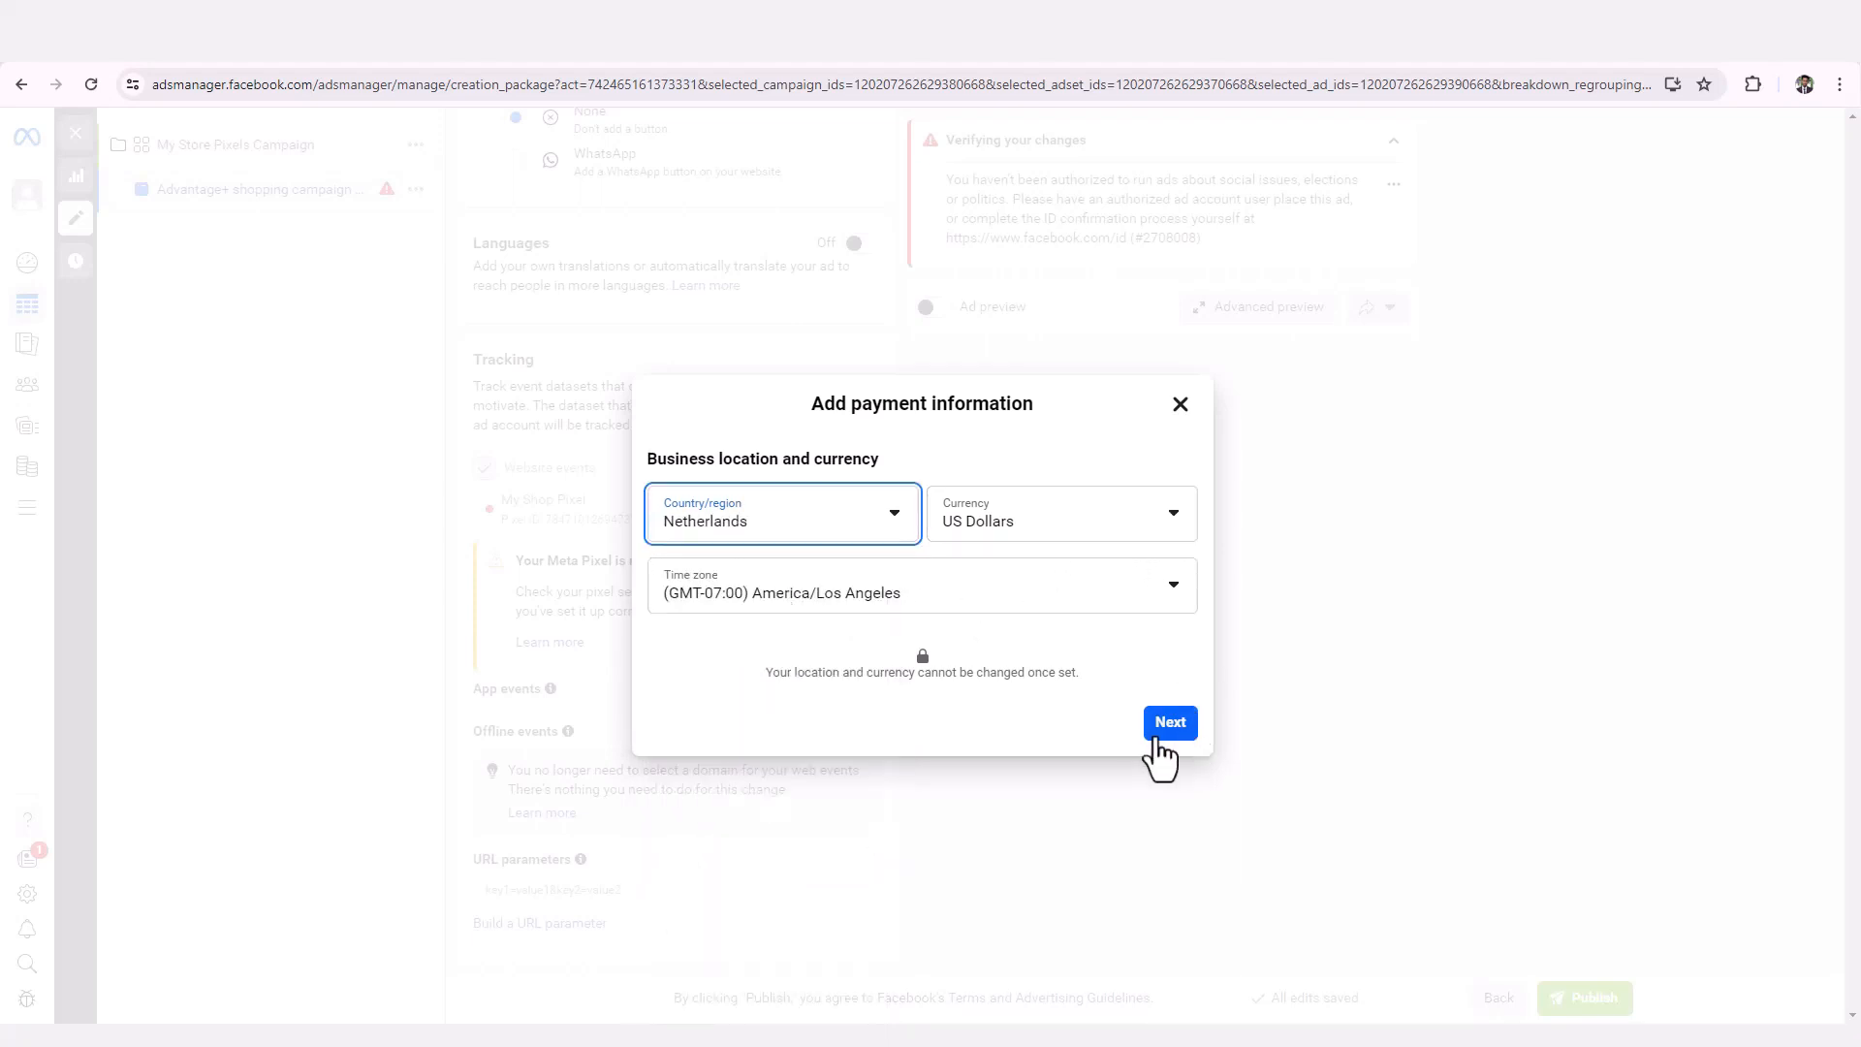
left_click(1170, 734)
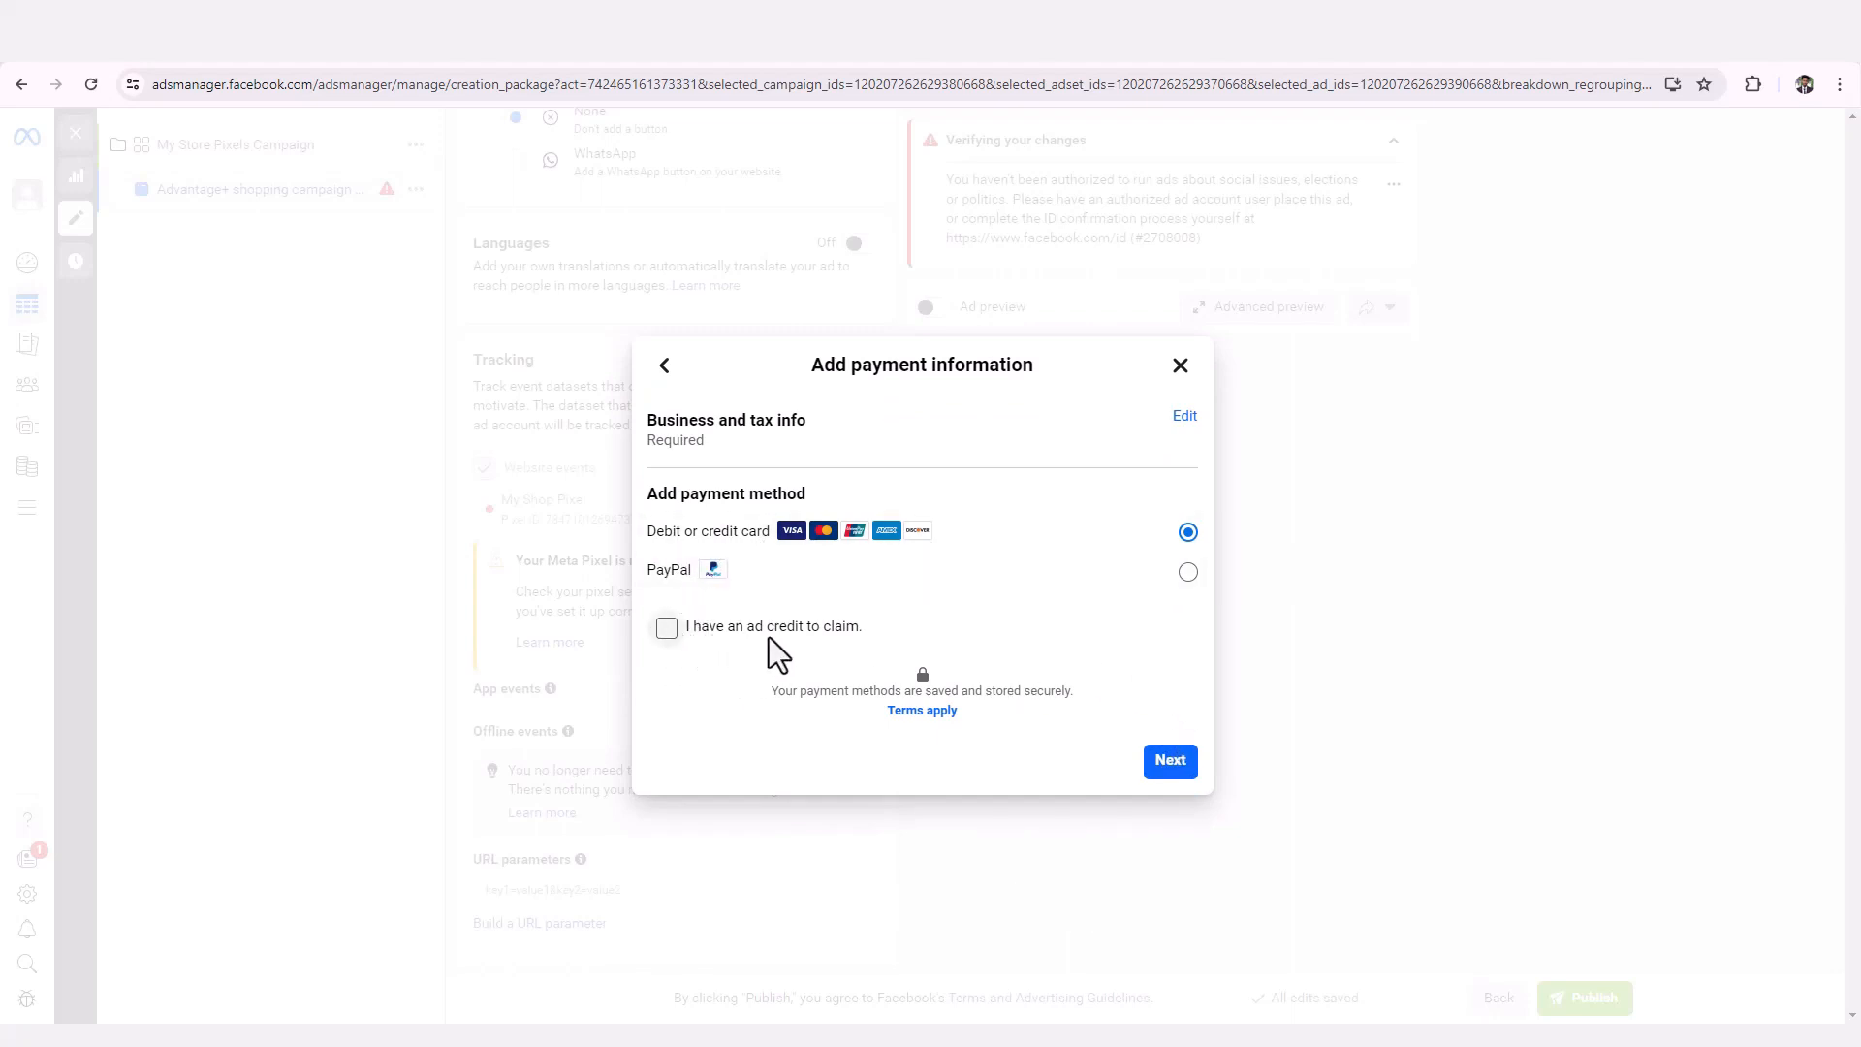
left_click(1175, 762)
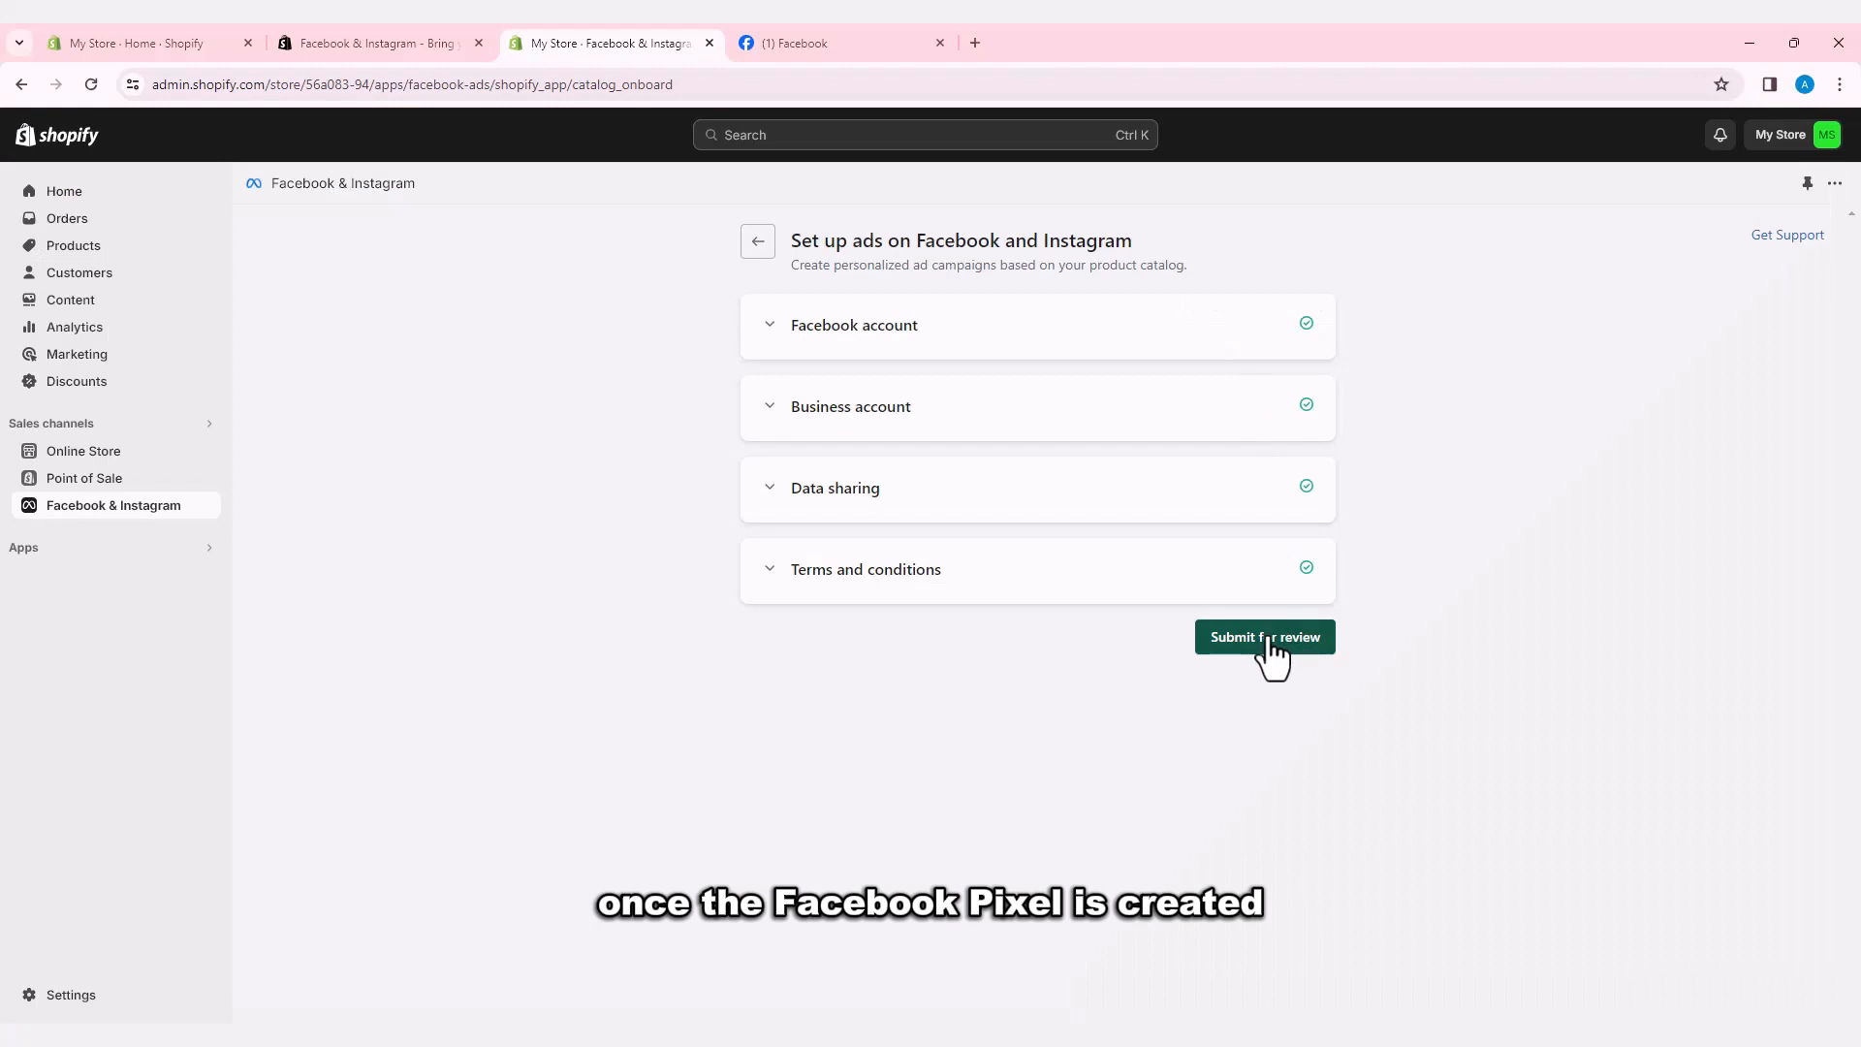
In Shopify's Facebook & Instagram app, submit the ads setup for review and check the status of running ads.
left_click(1268, 640)
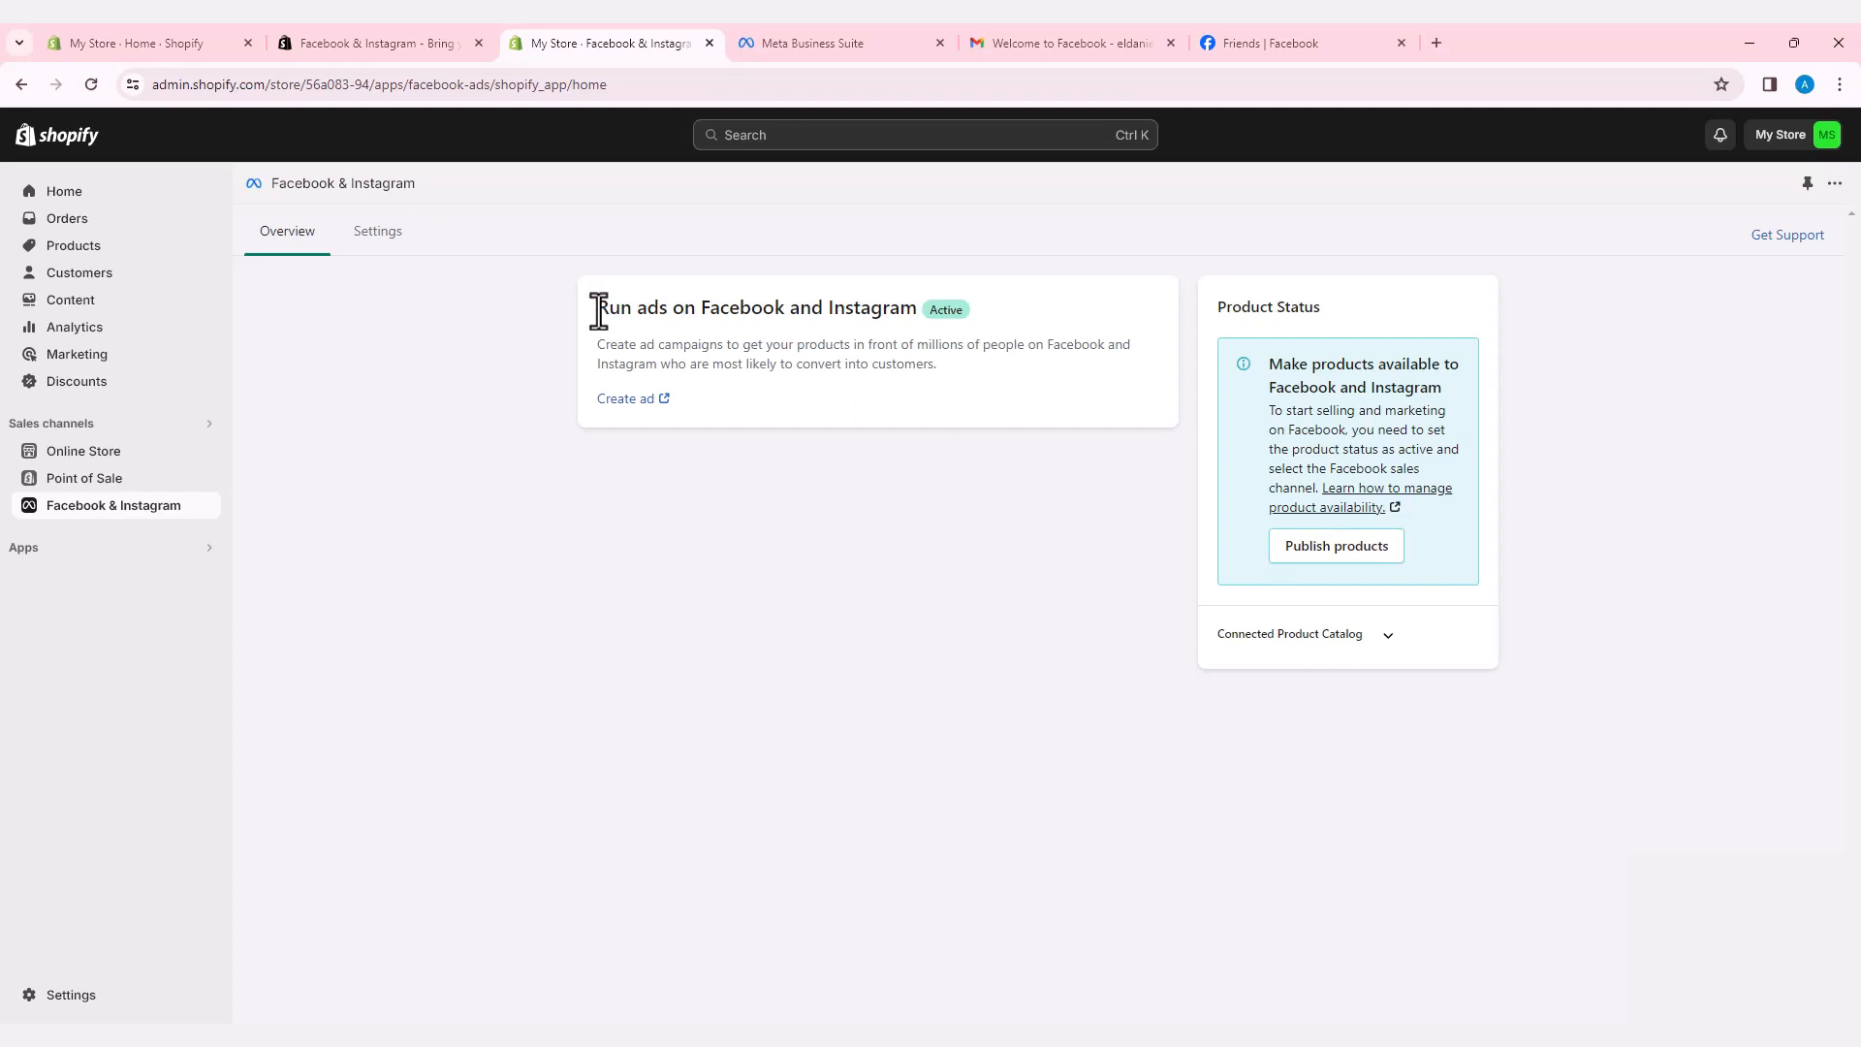
left_click_drag(599, 310, 950, 302)
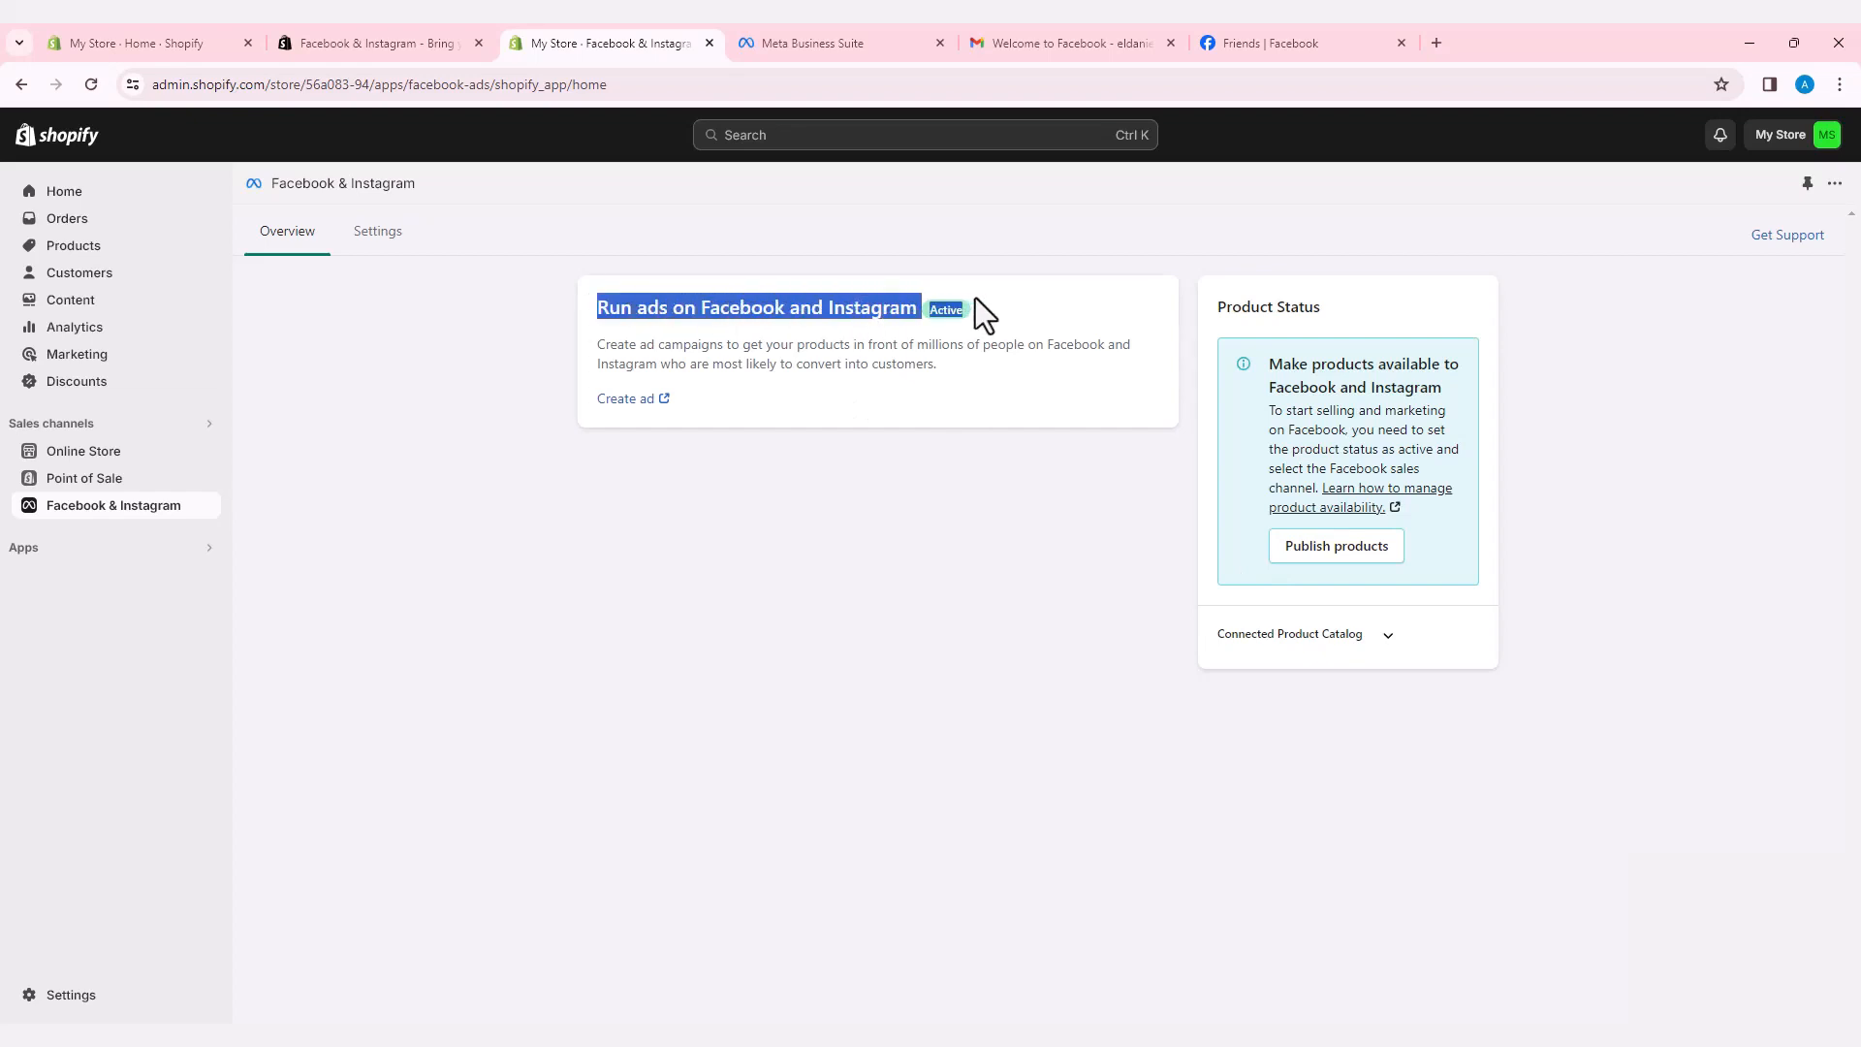
left_click(1008, 314)
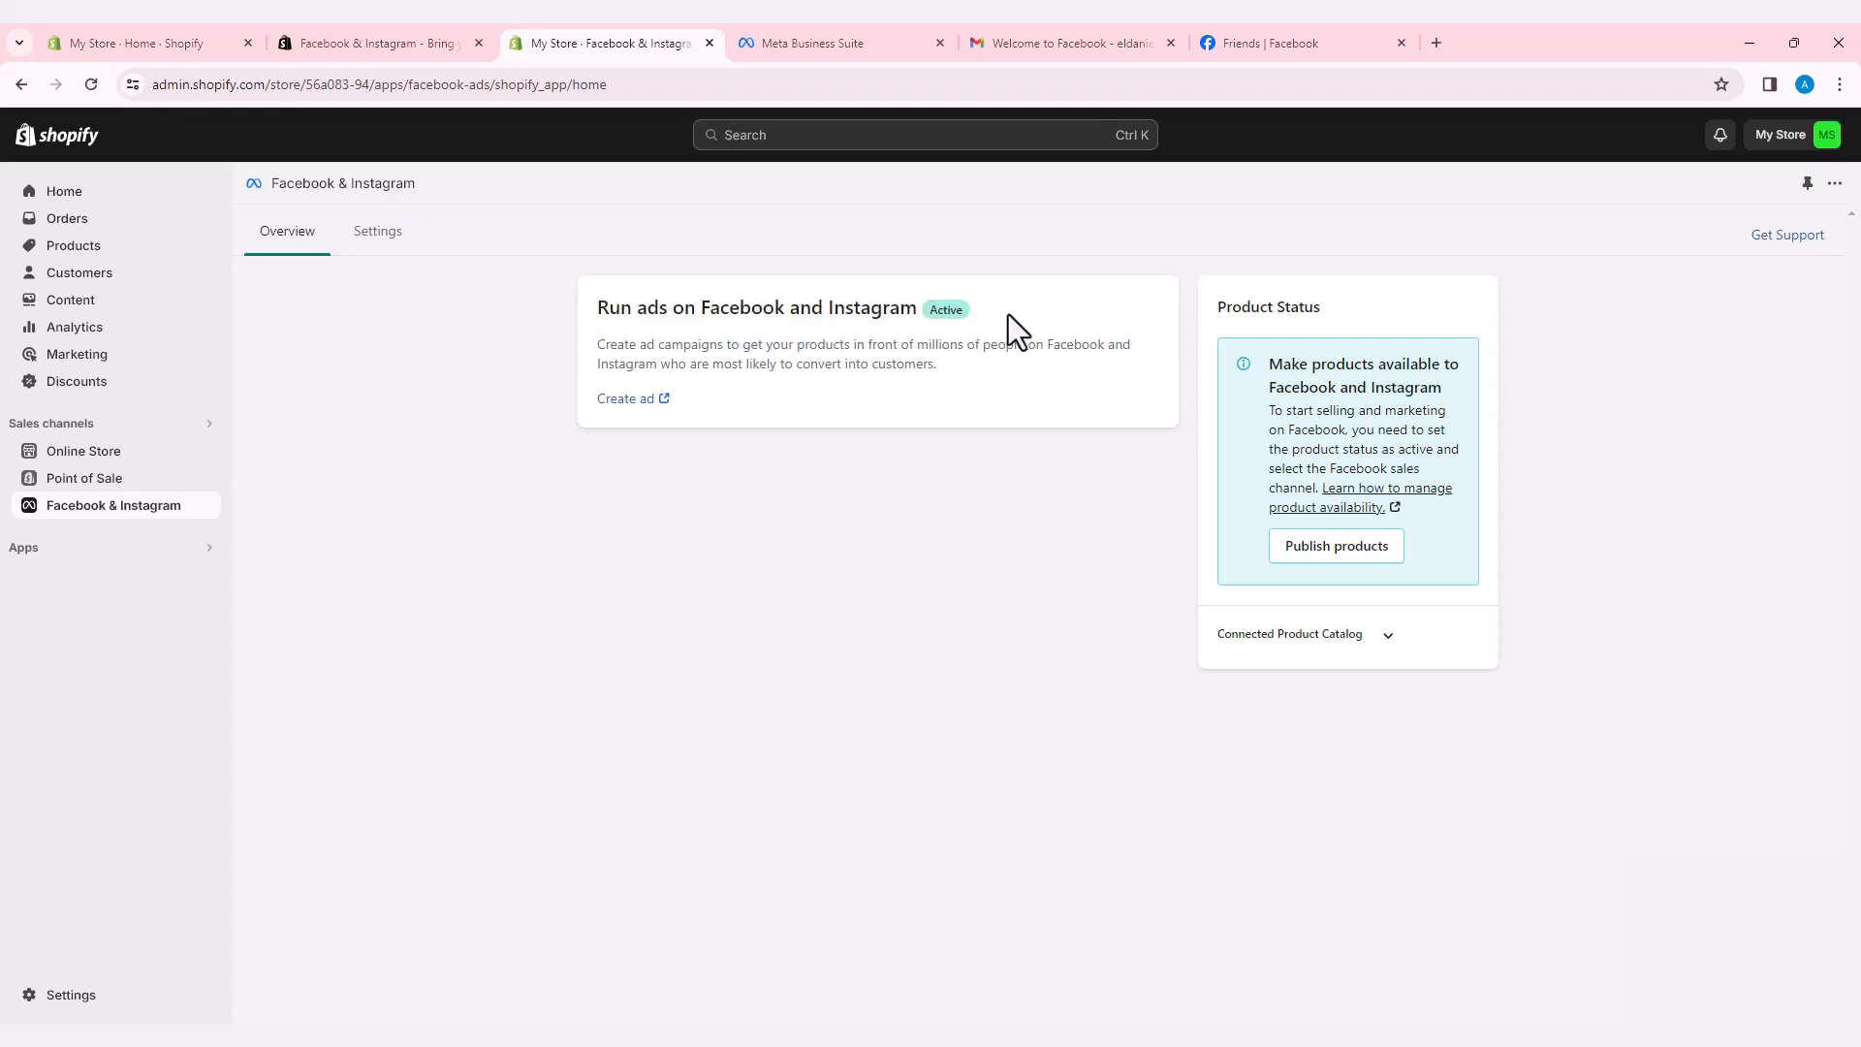